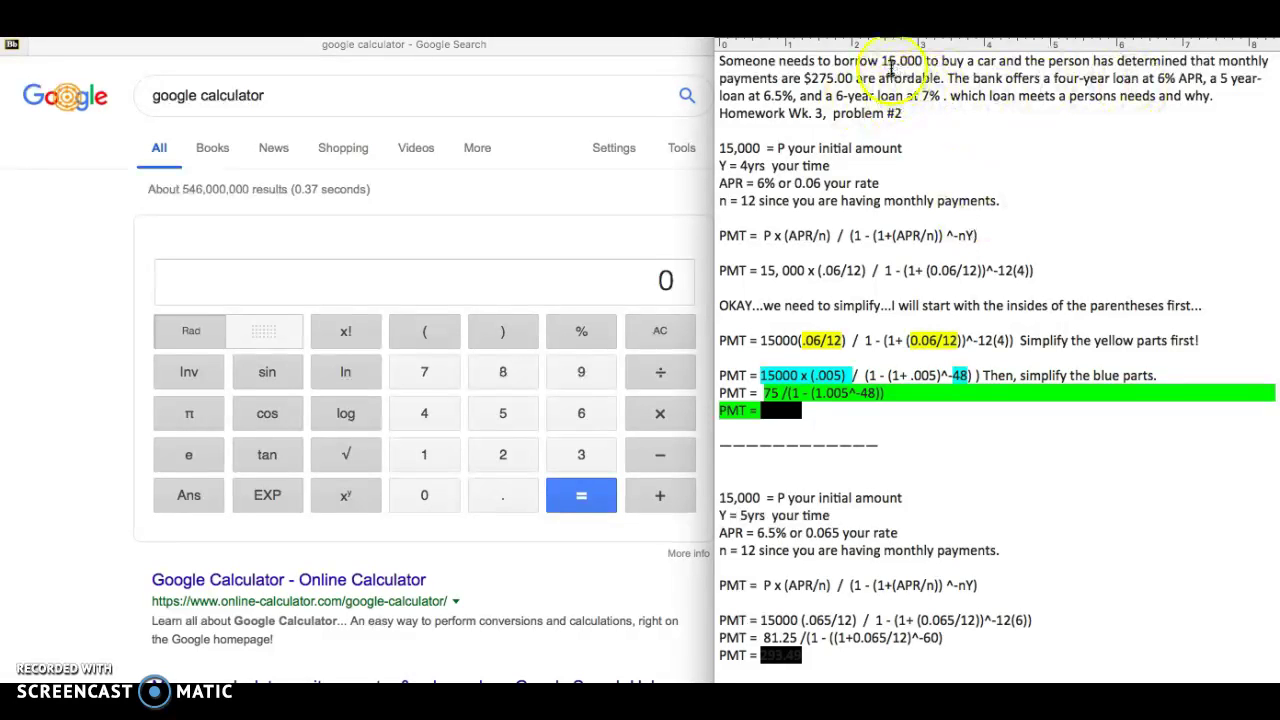
# Rewrite the borrowed amount in the problem statement as 15000 without a separator, and make it bold and underlined.
pyautogui.moveTo(882, 62); pyautogui.dragTo(921, 61)
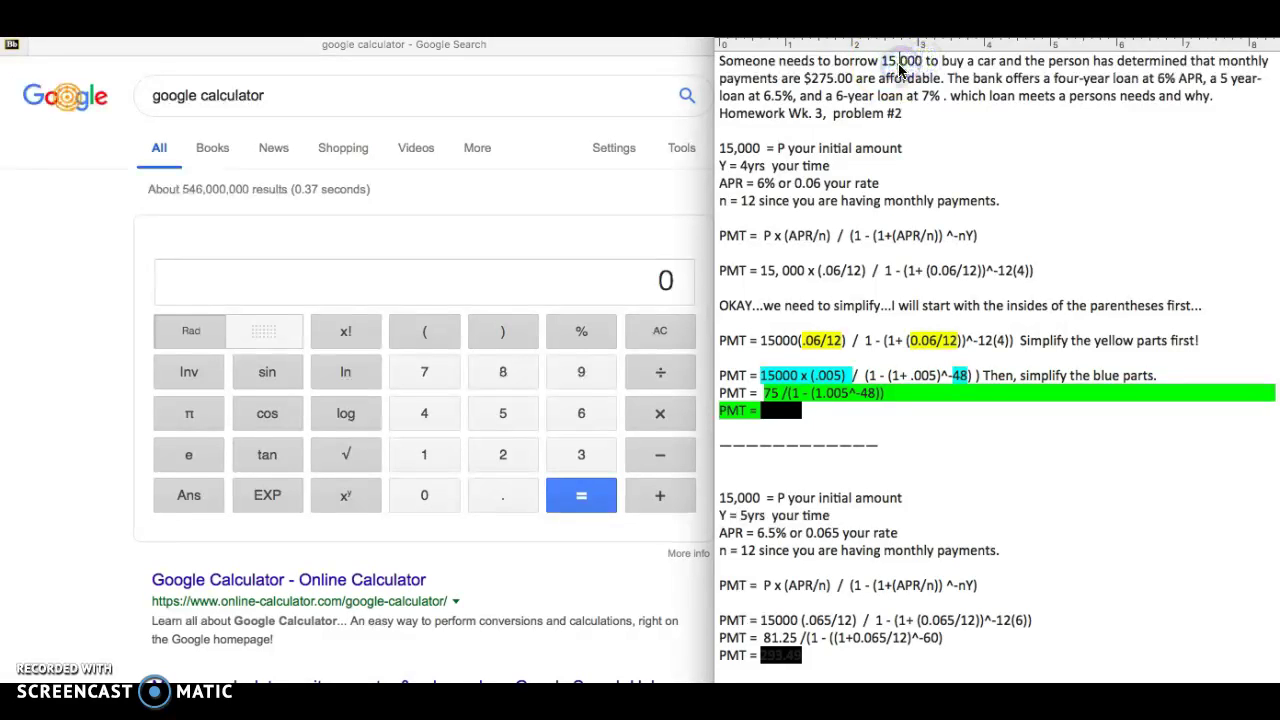
pyautogui.click(900, 66)
pyautogui.doubleClick(897, 62)
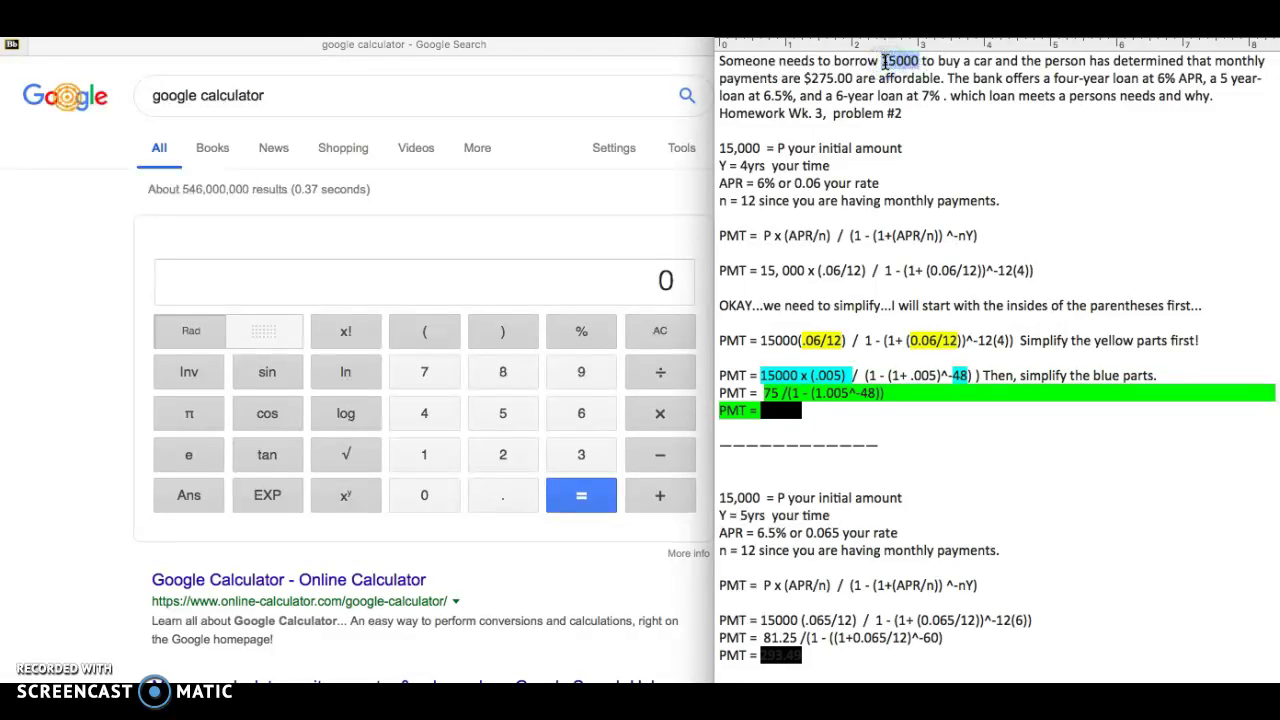
pyautogui.press('super+u')
pyautogui.press('super+b')
pyautogui.click(941, 140)
pyautogui.click(1072, 62)
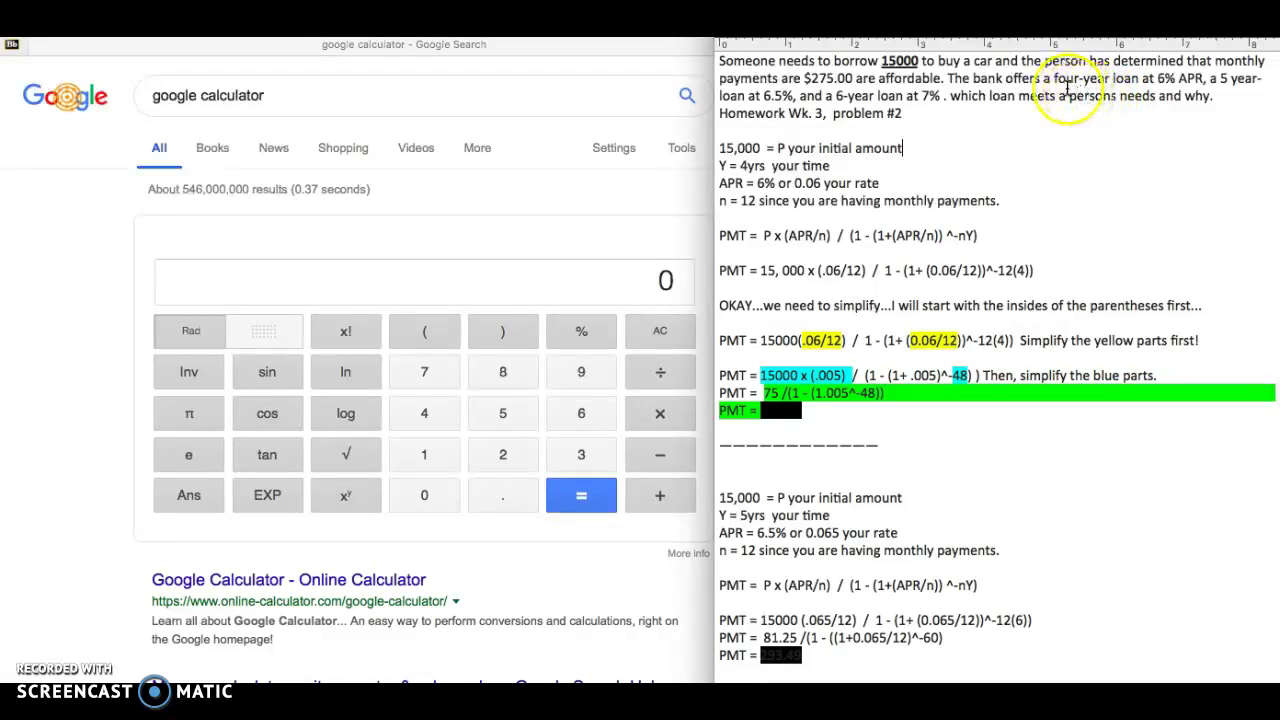
# Make "four", "6%", "5" and "6.5%" bold and underlined in the problem statement's first two loan offers.
pyautogui.moveTo(1054, 82); pyautogui.dragTo(1080, 78)
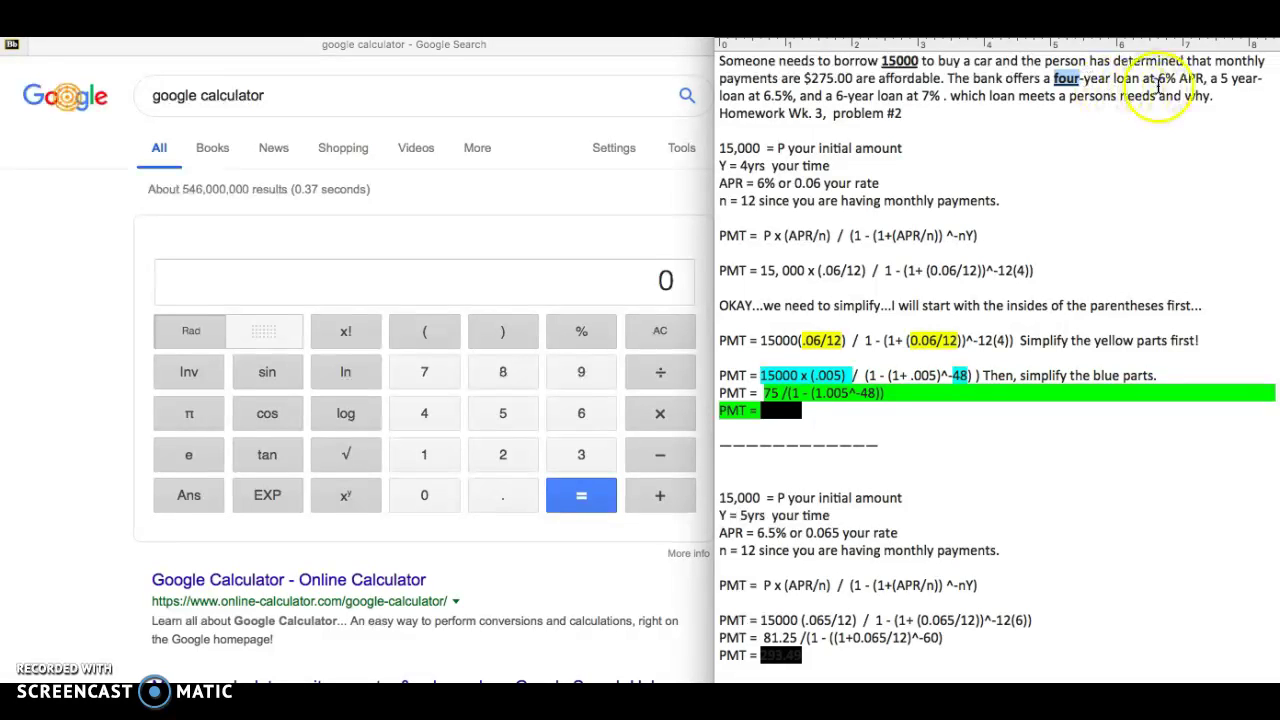
pyautogui.moveTo(1176, 80); pyautogui.dragTo(1161, 81)
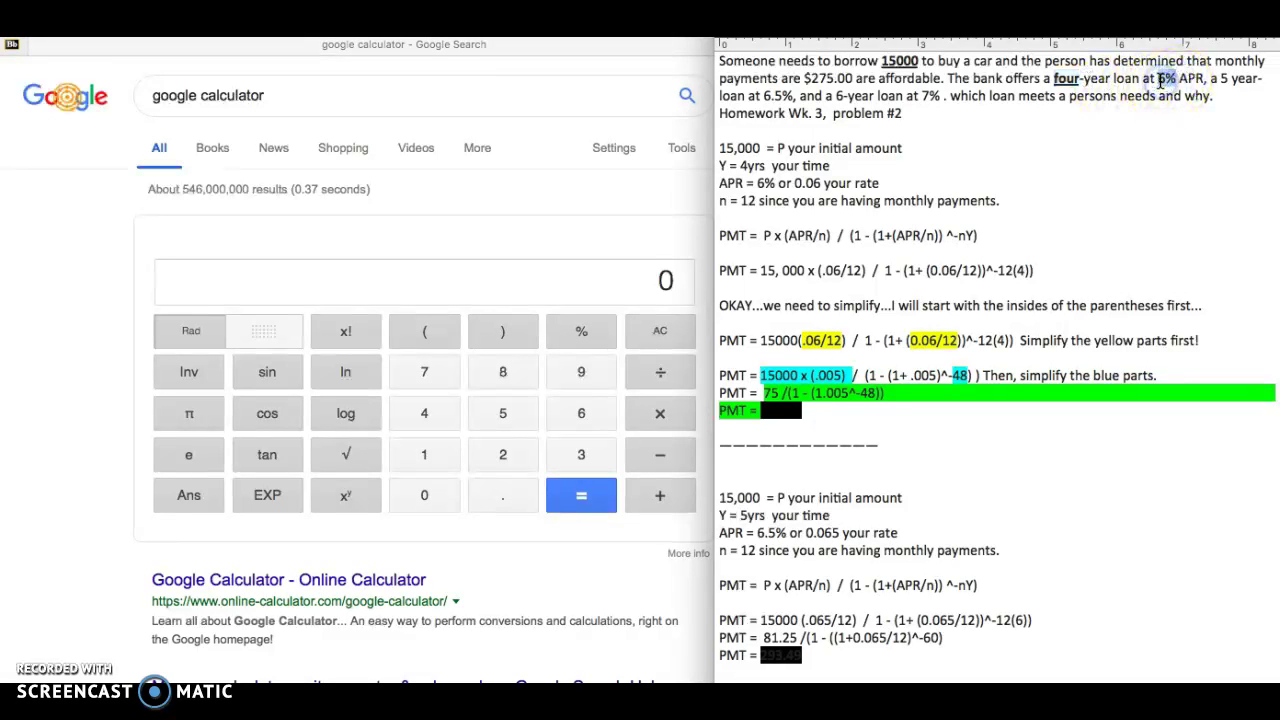
pyautogui.press('super+u')
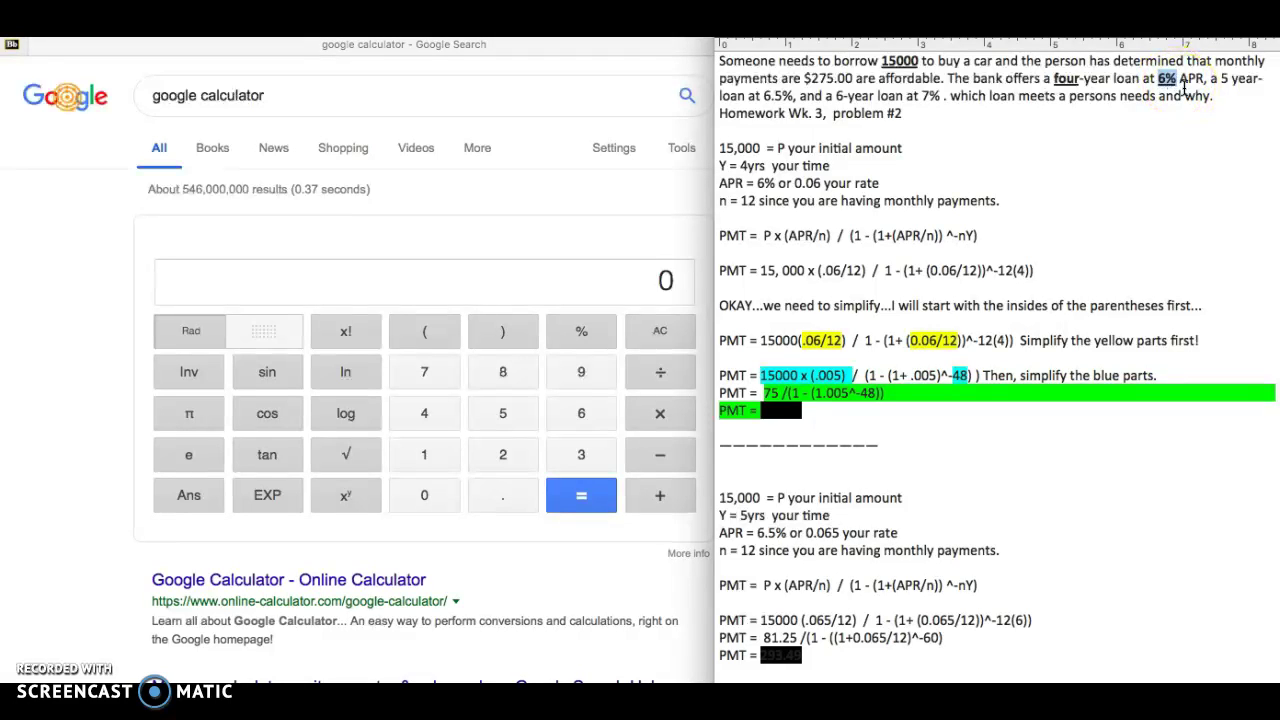
pyautogui.click(1221, 80)
pyautogui.moveTo(792, 97); pyautogui.dragTo(766, 98)
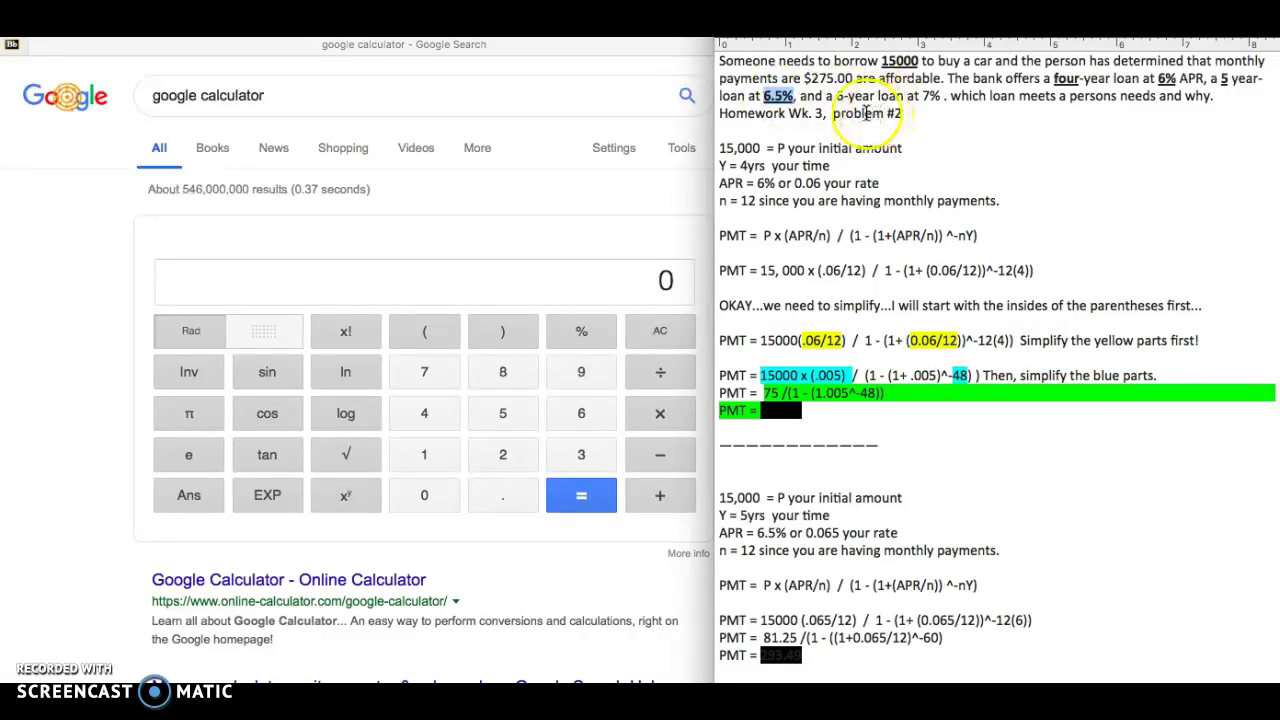
# Make the term "6" and the rate "7%" bold and underlined in the problem statement's third loan offer.
pyautogui.moveTo(836, 97)
pyautogui.mouseDown()
pyautogui.moveTo(872, 97)
pyautogui.moveTo(842, 97)
pyautogui.mouseUp()
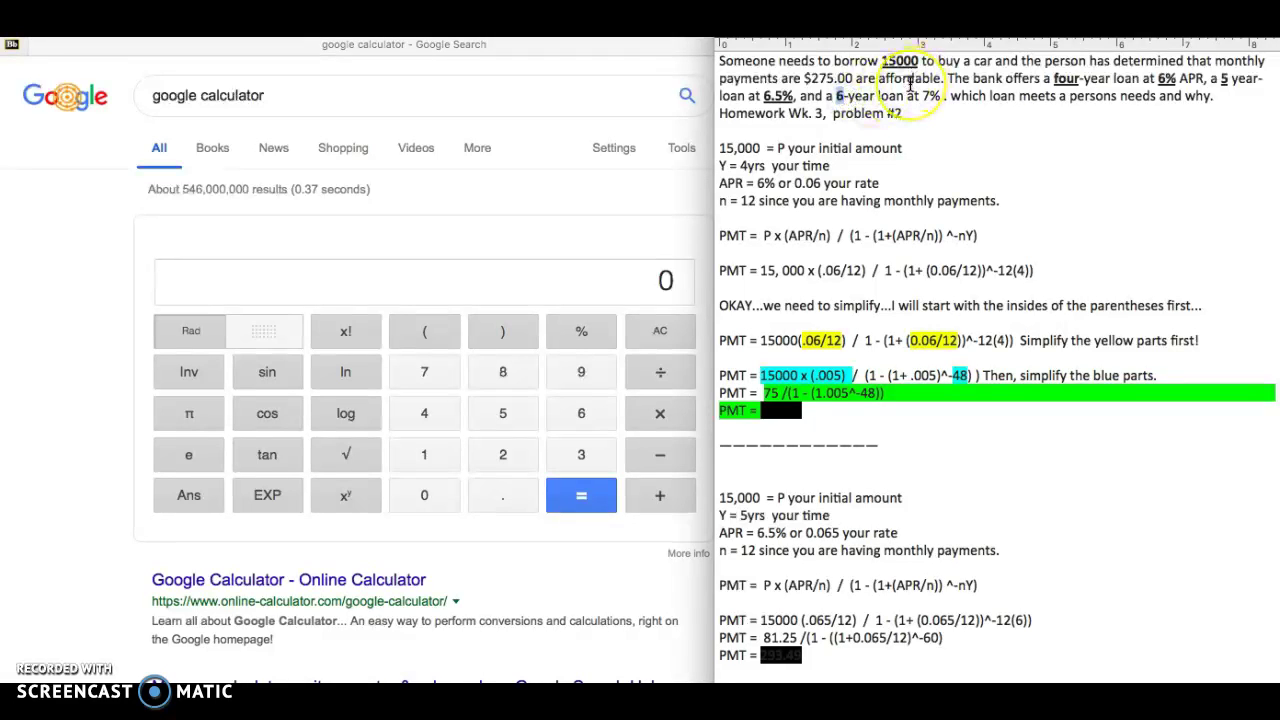
pyautogui.press('super+u')
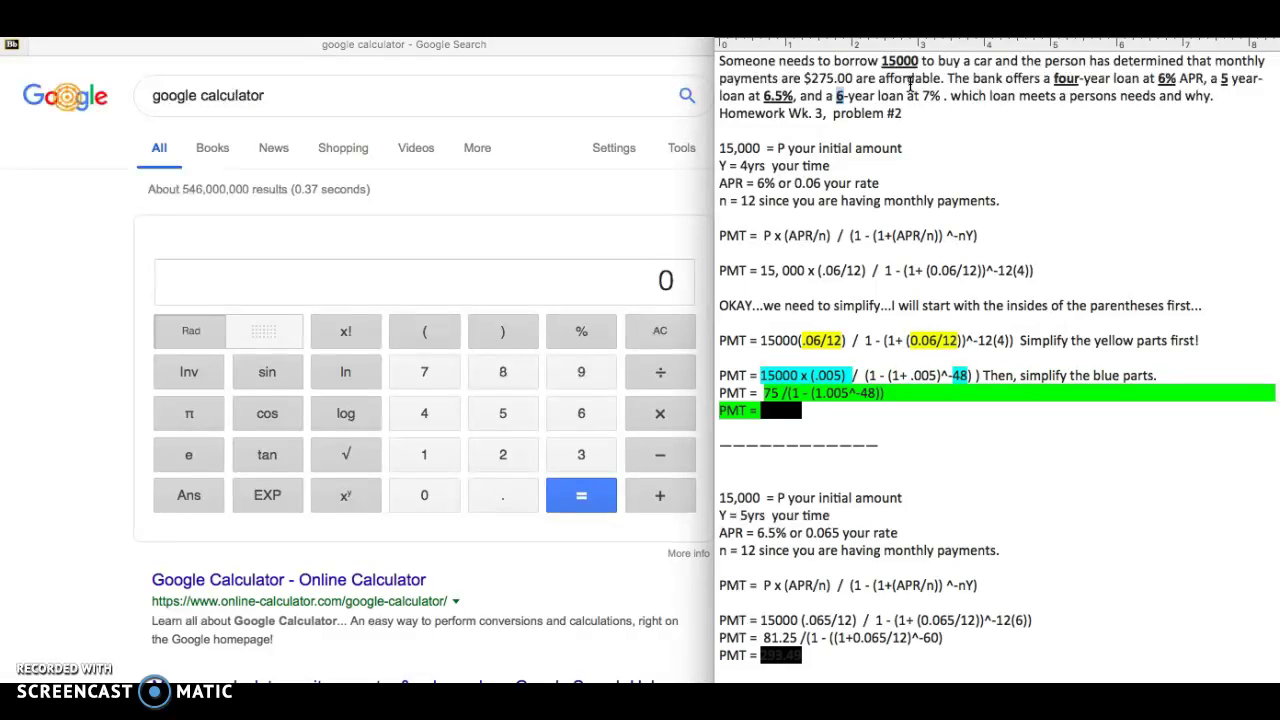
pyautogui.moveTo(941, 96); pyautogui.dragTo(922, 97)
pyautogui.press('super+b')
pyautogui.press('super+u')
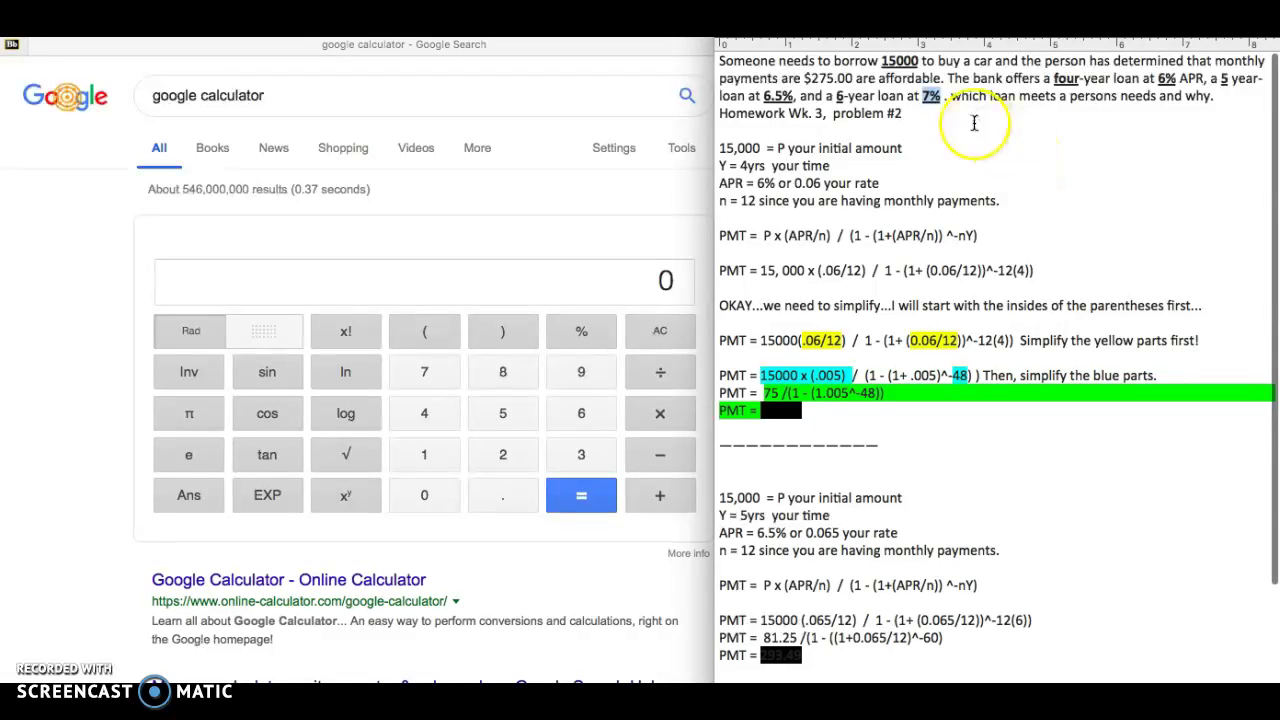
# Insert a blank line above "Homework Wk. 3, problem #2" and enclose that reference in parentheses.
pyautogui.click(720, 115)
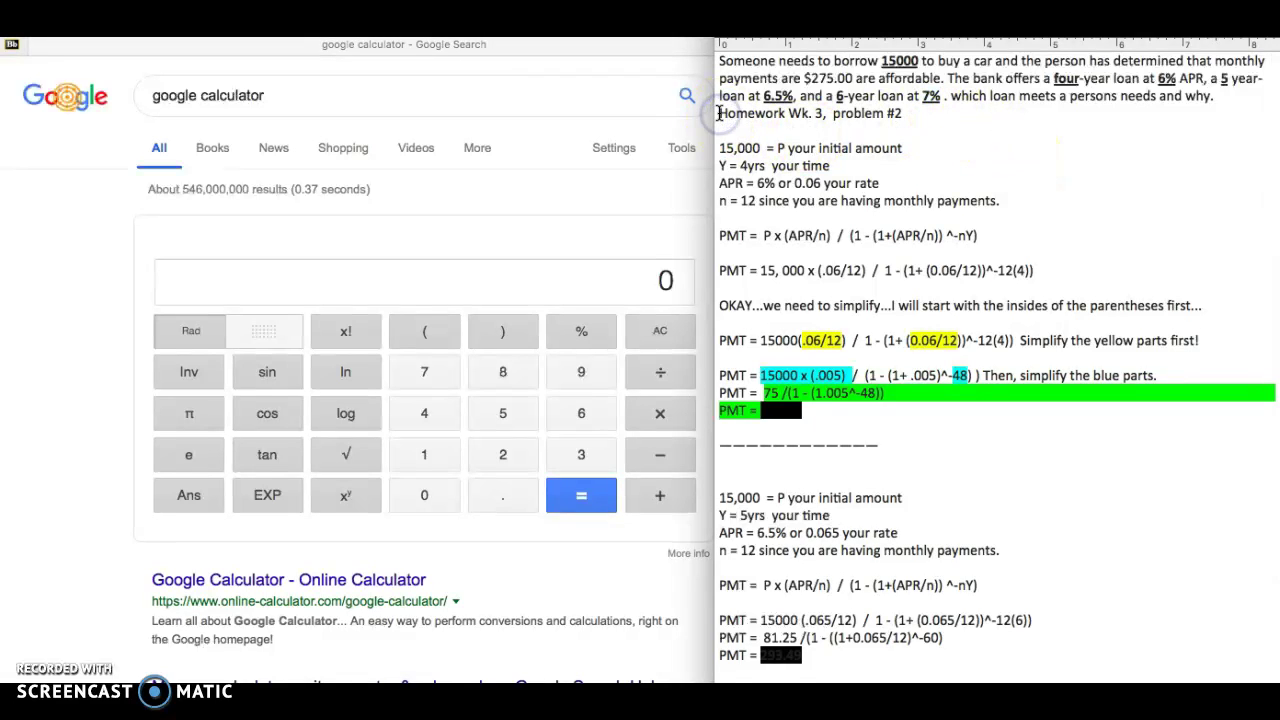
pyautogui.press('Return')
pyautogui.write('(')
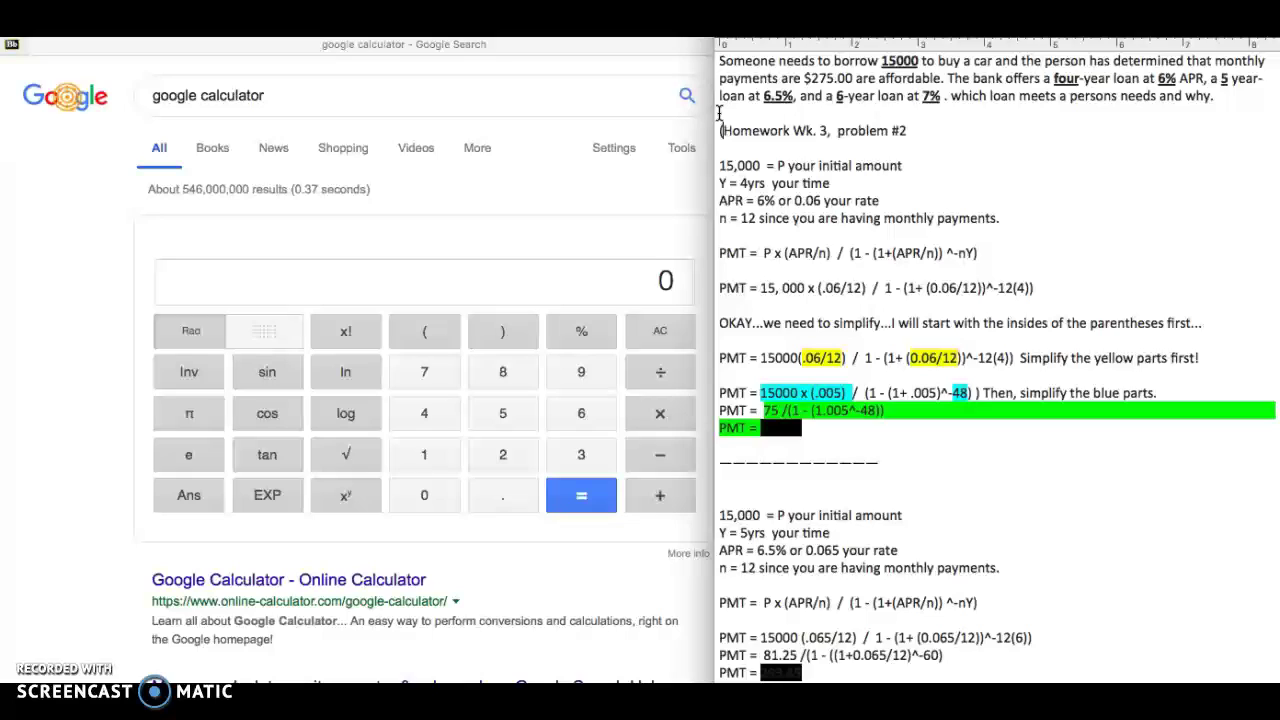
pyautogui.click(912, 130)
pyautogui.write(')')
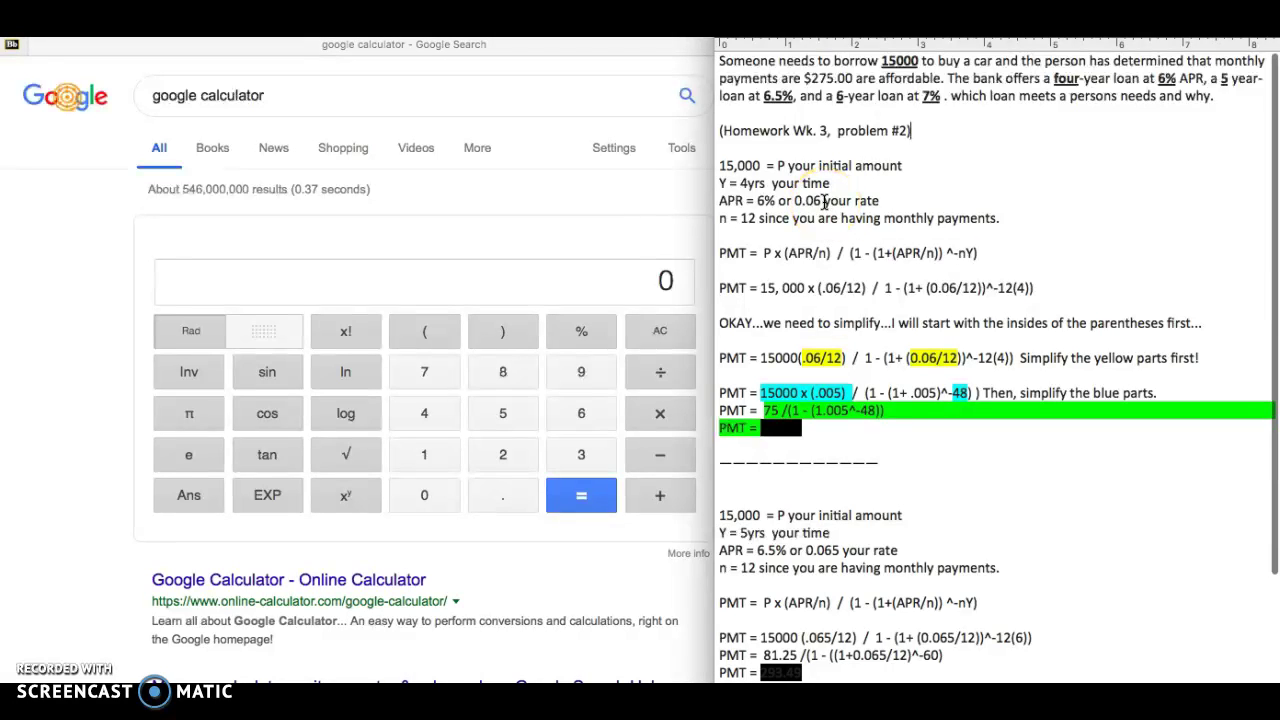
# Remove the comma and space from the amount in the four-year loan's substituted PMT formula so it reads 15000.
pyautogui.scroll(-1, 823, 203)
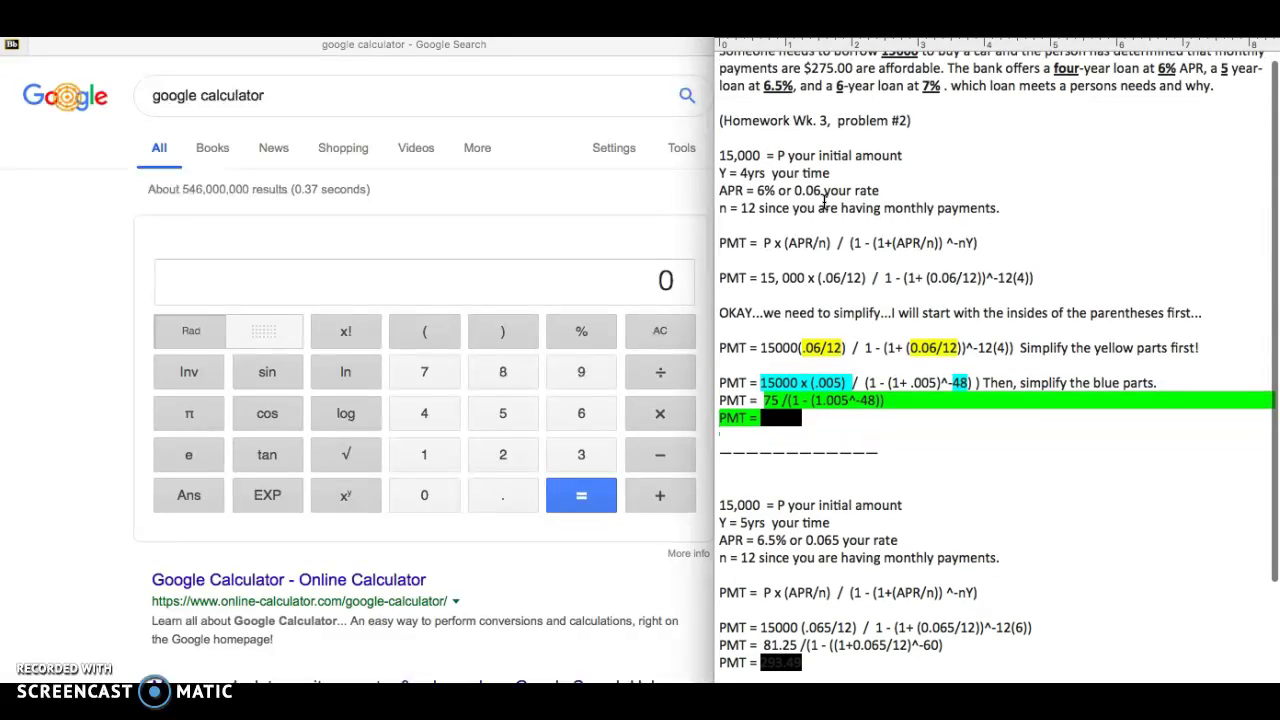
pyautogui.scroll(1, 815, 205)
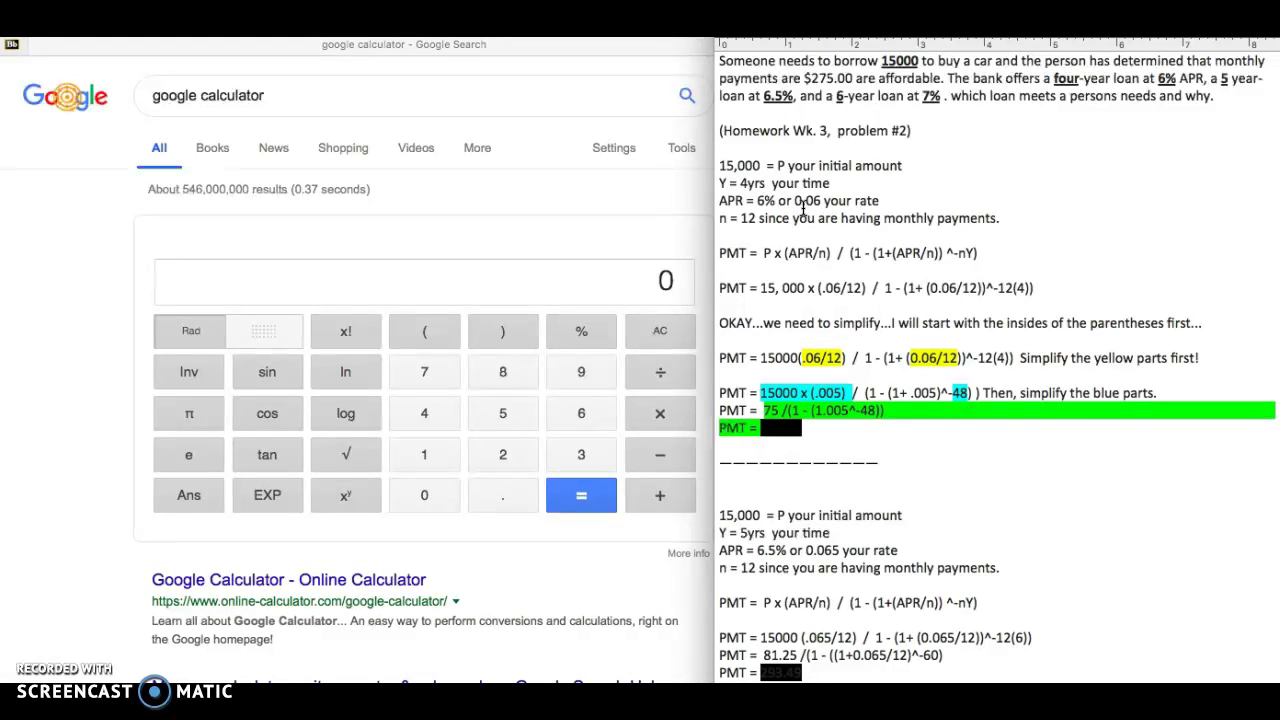
pyautogui.click(781, 290)
pyautogui.press('BackSpace')
pyautogui.press('BackSpace')
pyautogui.click(735, 167)
pyautogui.write(',')
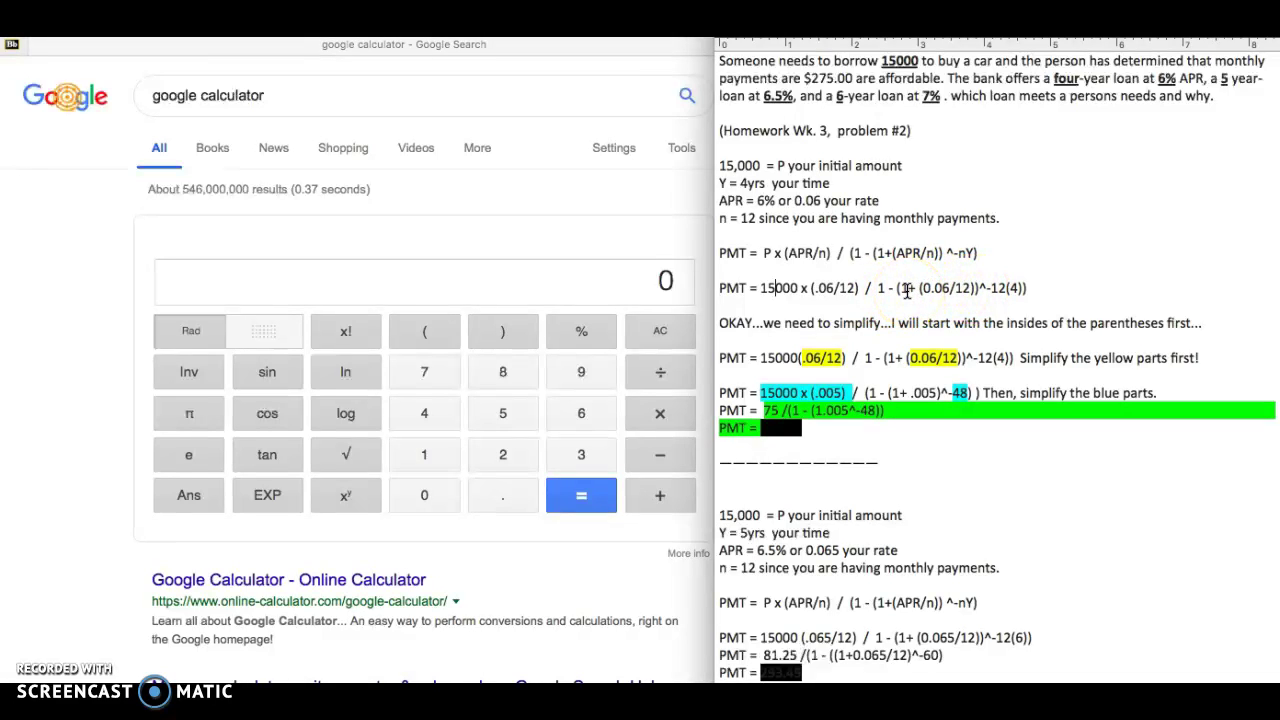
# Copy 15000 x (.06/12) from the four-year loan's substituted PMT formula and search Google for it followed by an equals sign.
pyautogui.moveTo(860, 288); pyautogui.dragTo(762, 287)
pyautogui.press('super+c')
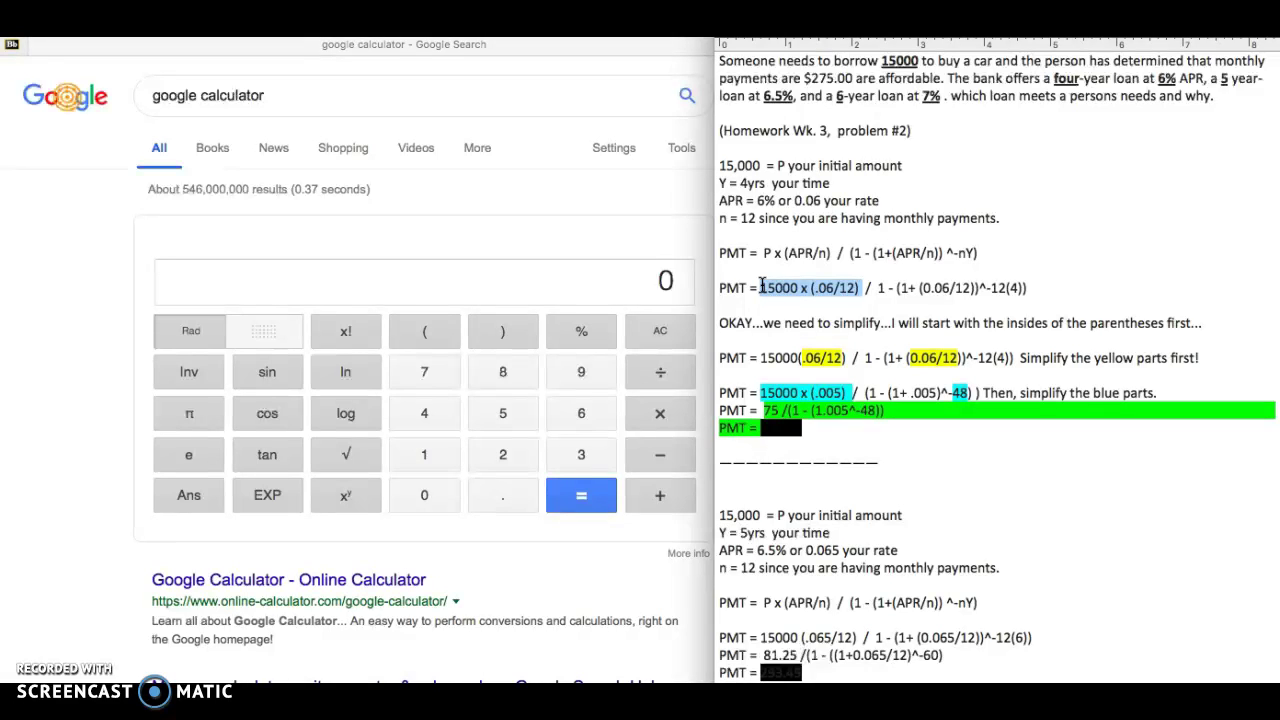
pyautogui.click(287, 97)
pyautogui.click(287, 97)
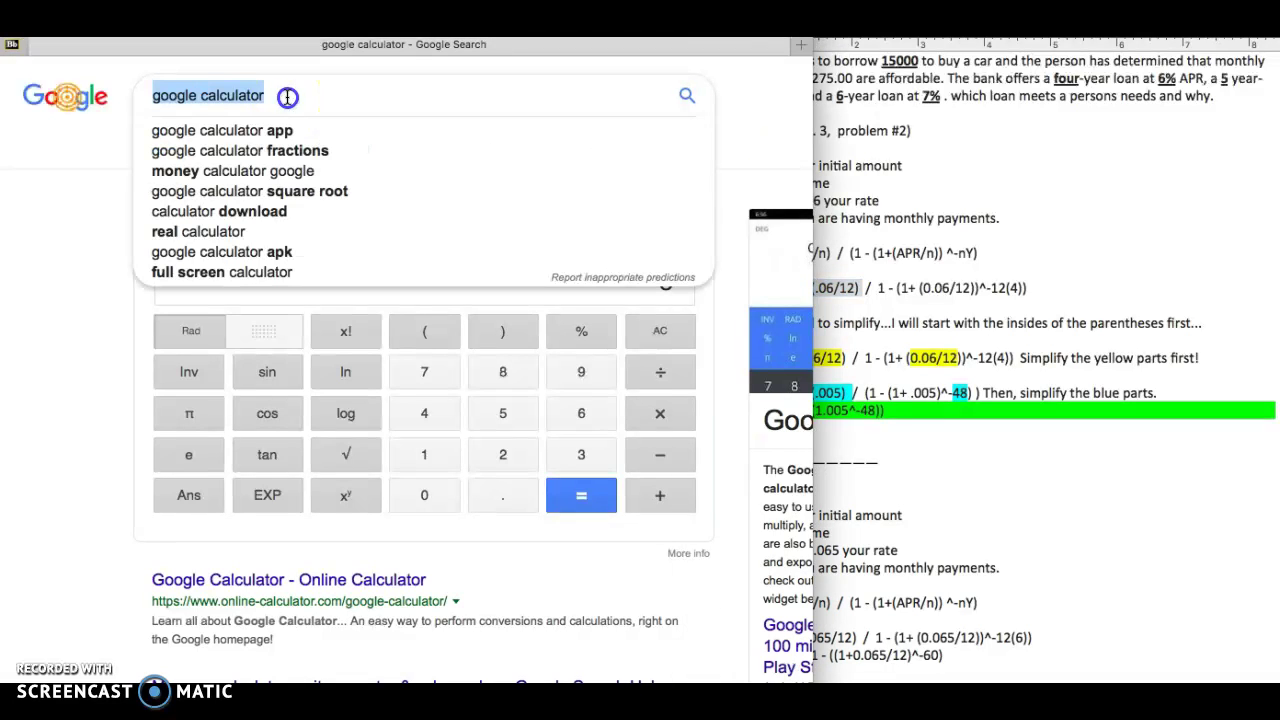
pyautogui.press('super+v')
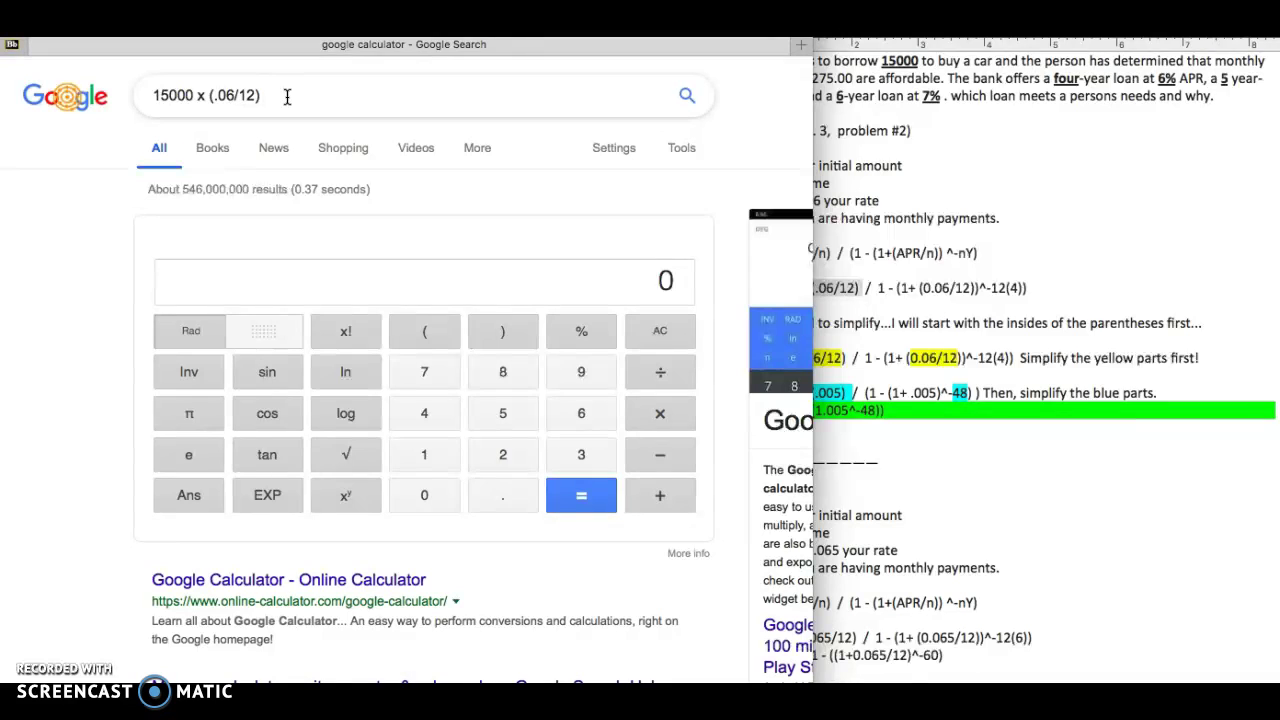
pyautogui.write('=')
pyautogui.press('Return')
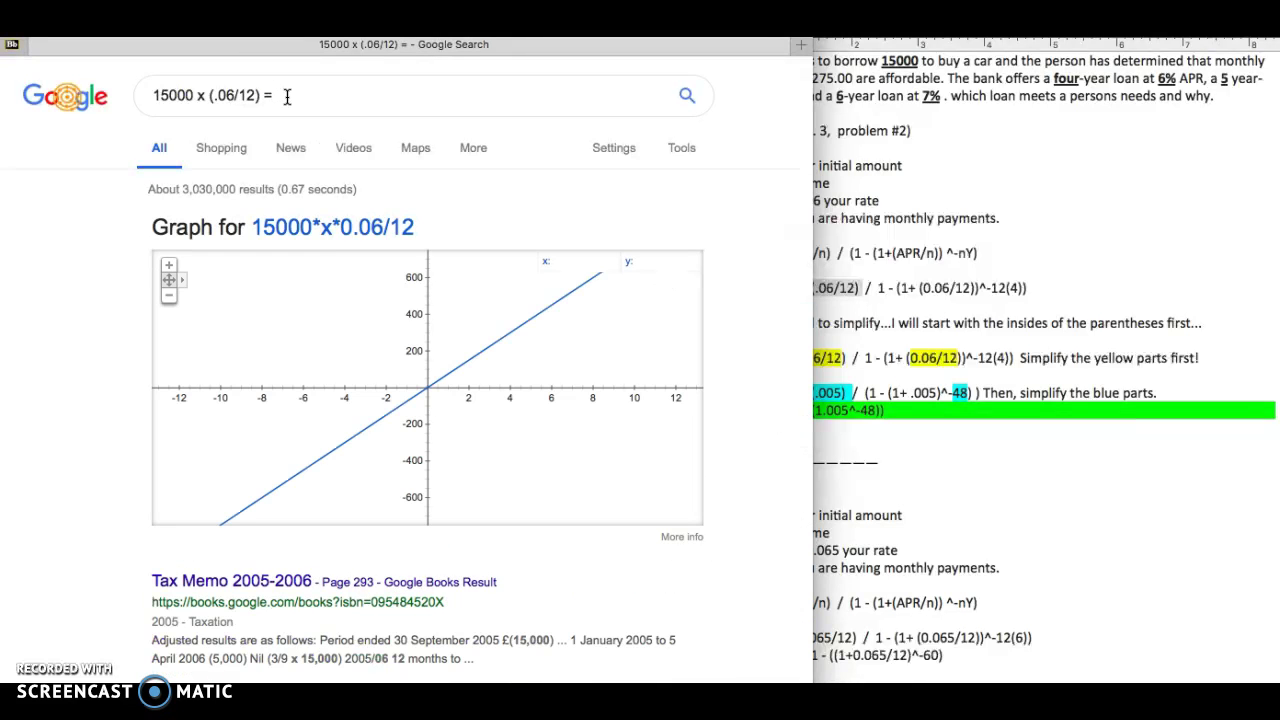
# Remove the x from the query to evaluate 15000(.06/12) =, and make the 75 in the green PMT line bold.
pyautogui.click(205, 96)
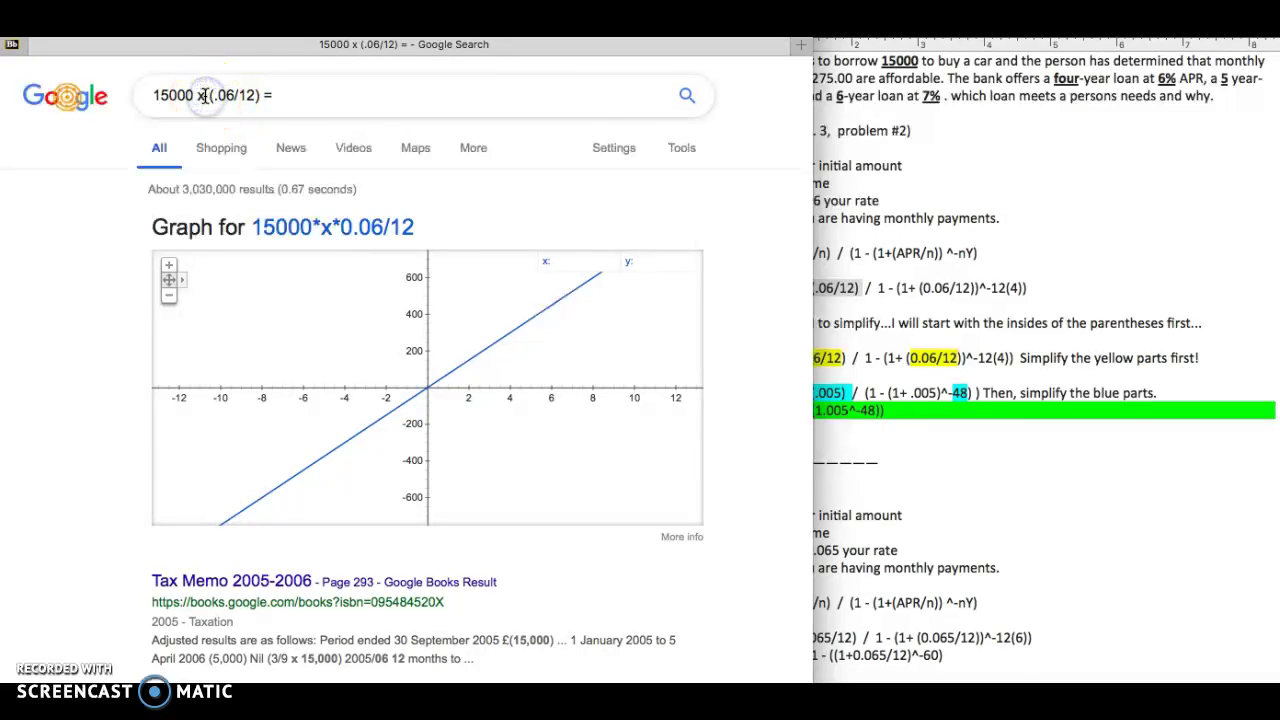
pyautogui.press('BackSpace')
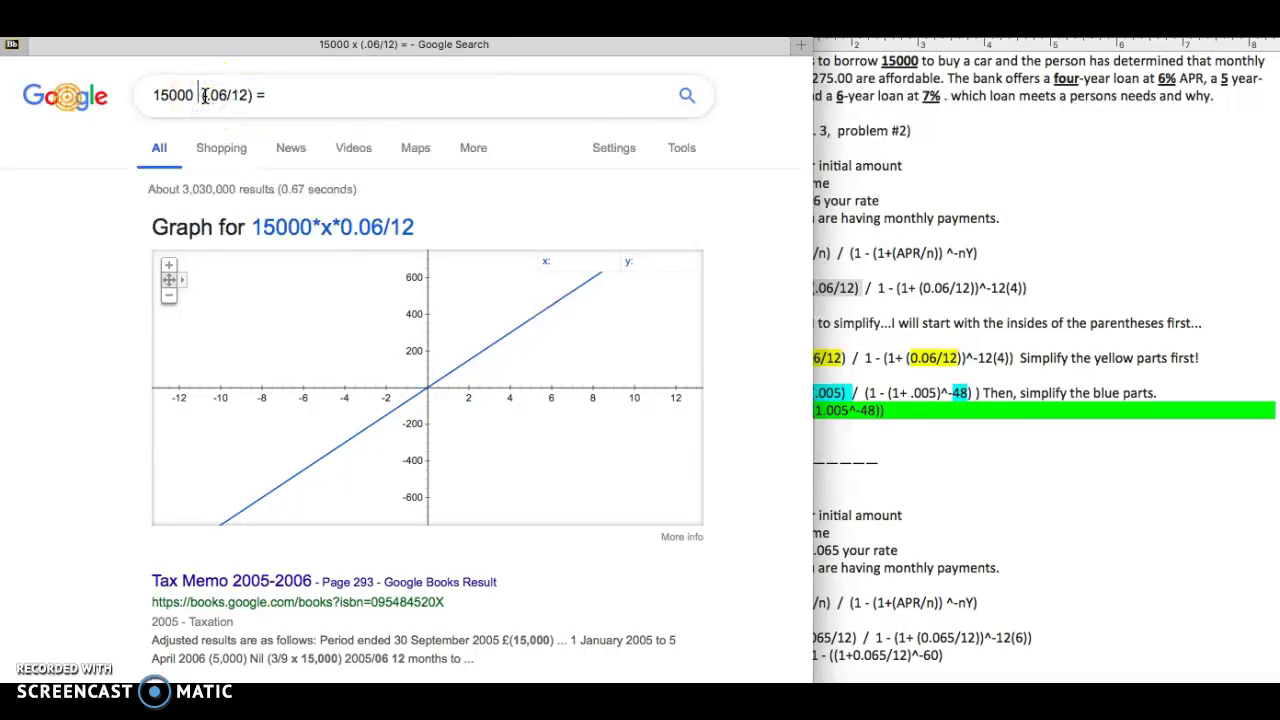
pyautogui.press('BackSpace')
pyautogui.press('BackSpace')
pyautogui.press('Return')
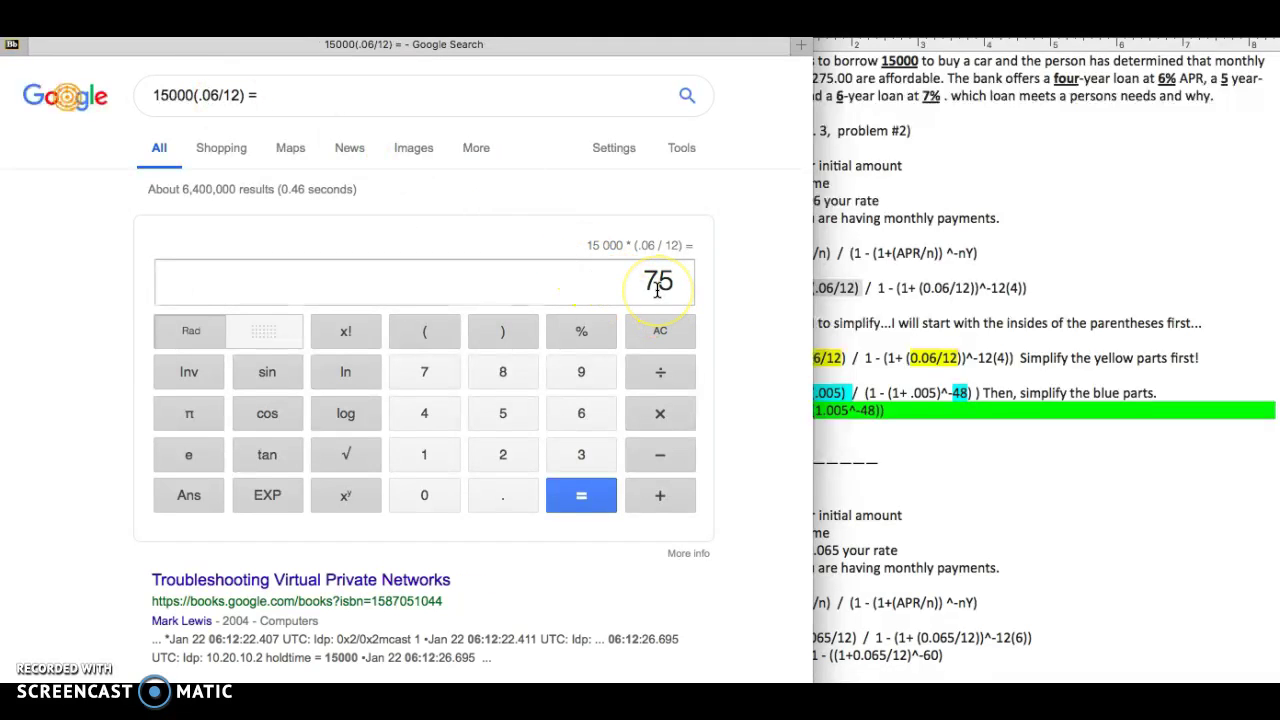
pyautogui.click(1040, 272)
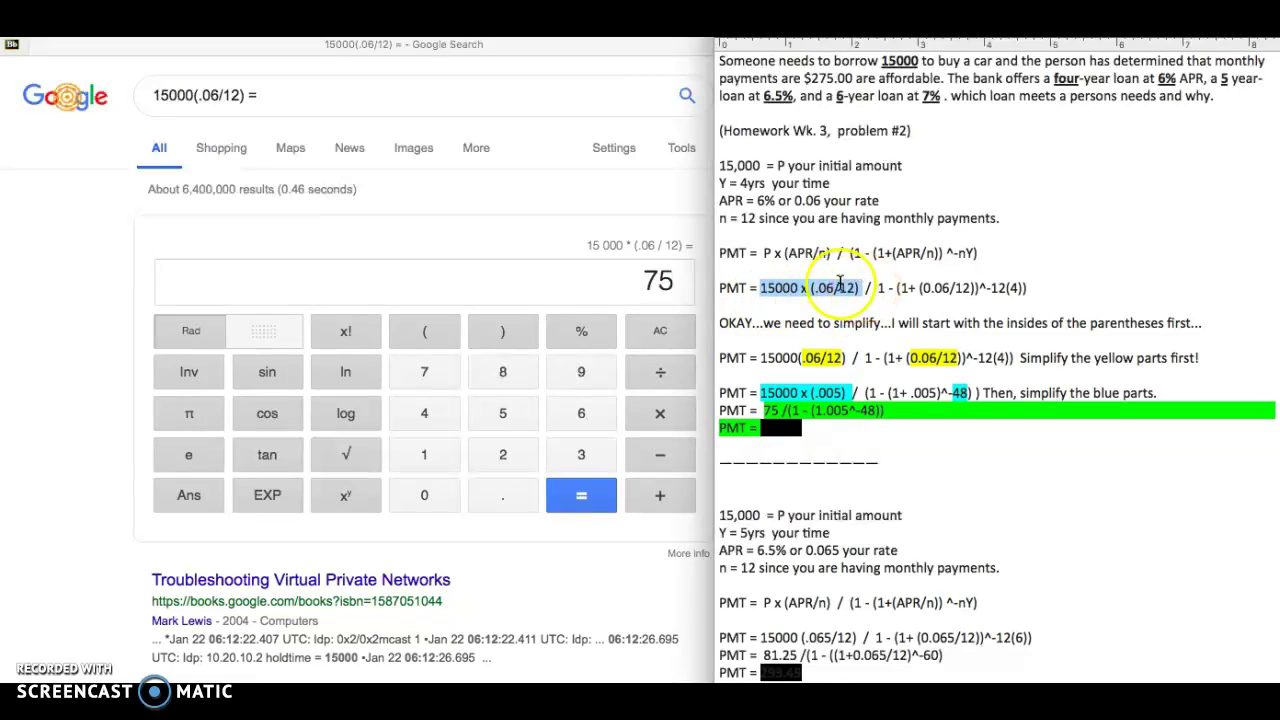
pyautogui.click(775, 410)
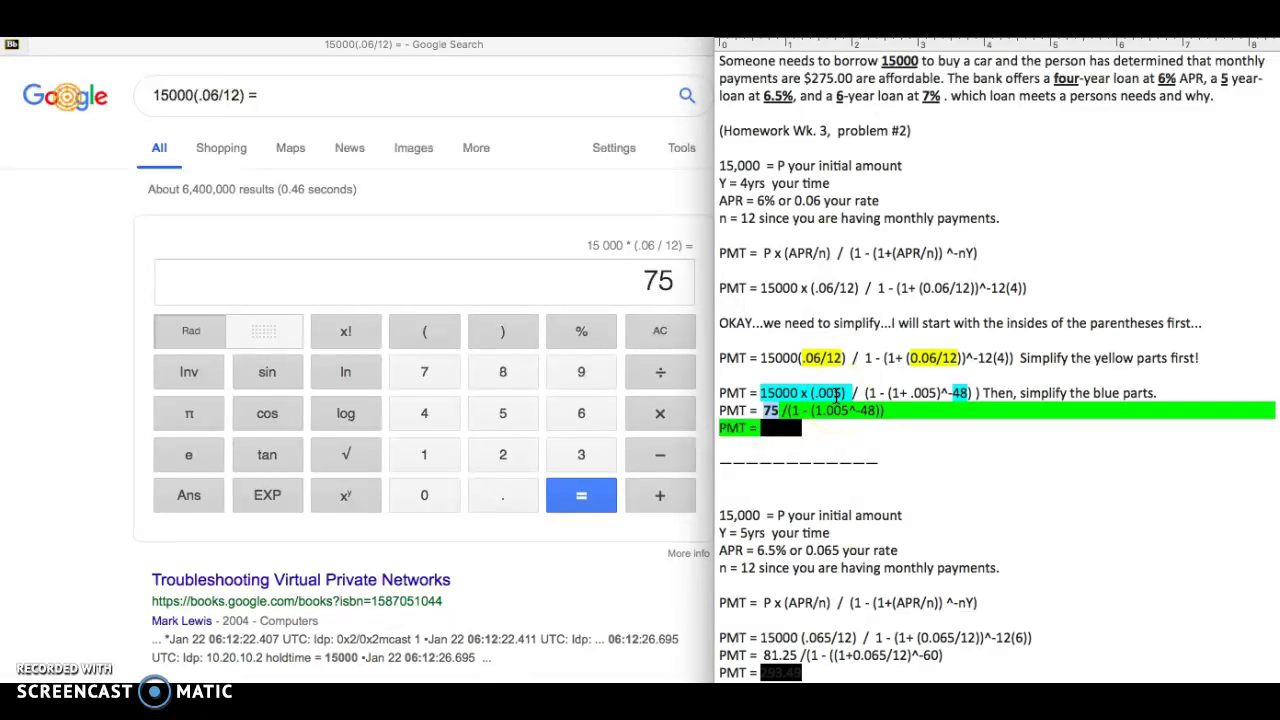
# Copy 15000(.06/12) from the formula with the yellow parts, evaluate it in Google, and return to the green PMT line.
pyautogui.moveTo(848, 360); pyautogui.dragTo(760, 360)
pyautogui.press('super+c')
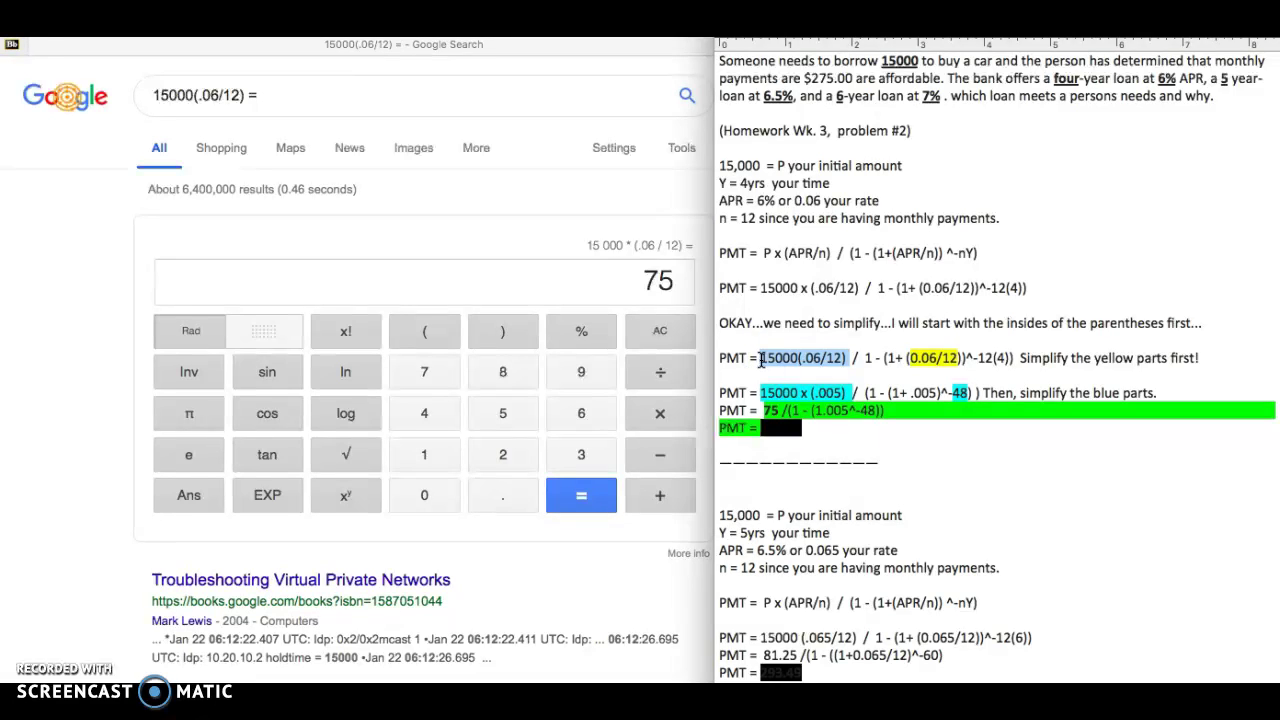
pyautogui.click(295, 100)
pyautogui.tripleClick(295, 103)
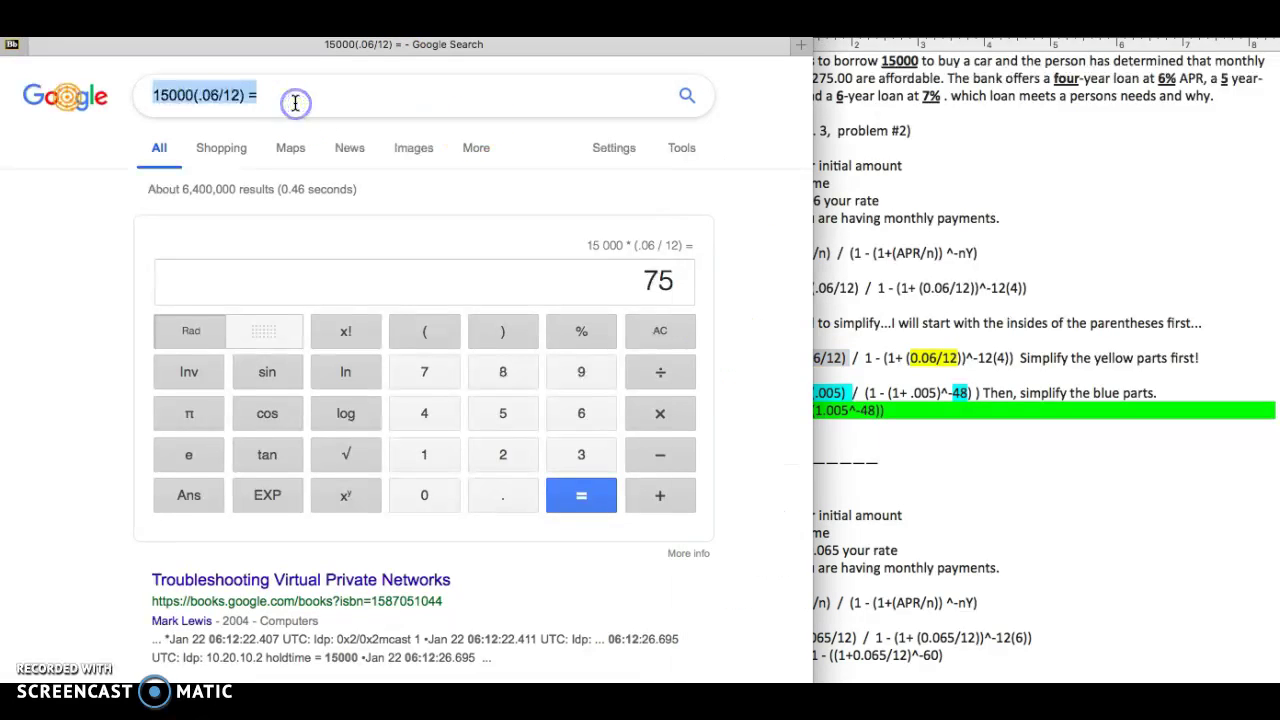
pyautogui.press('super+v')
pyautogui.write('=')
pyautogui.press('Return')
pyautogui.click(648, 282)
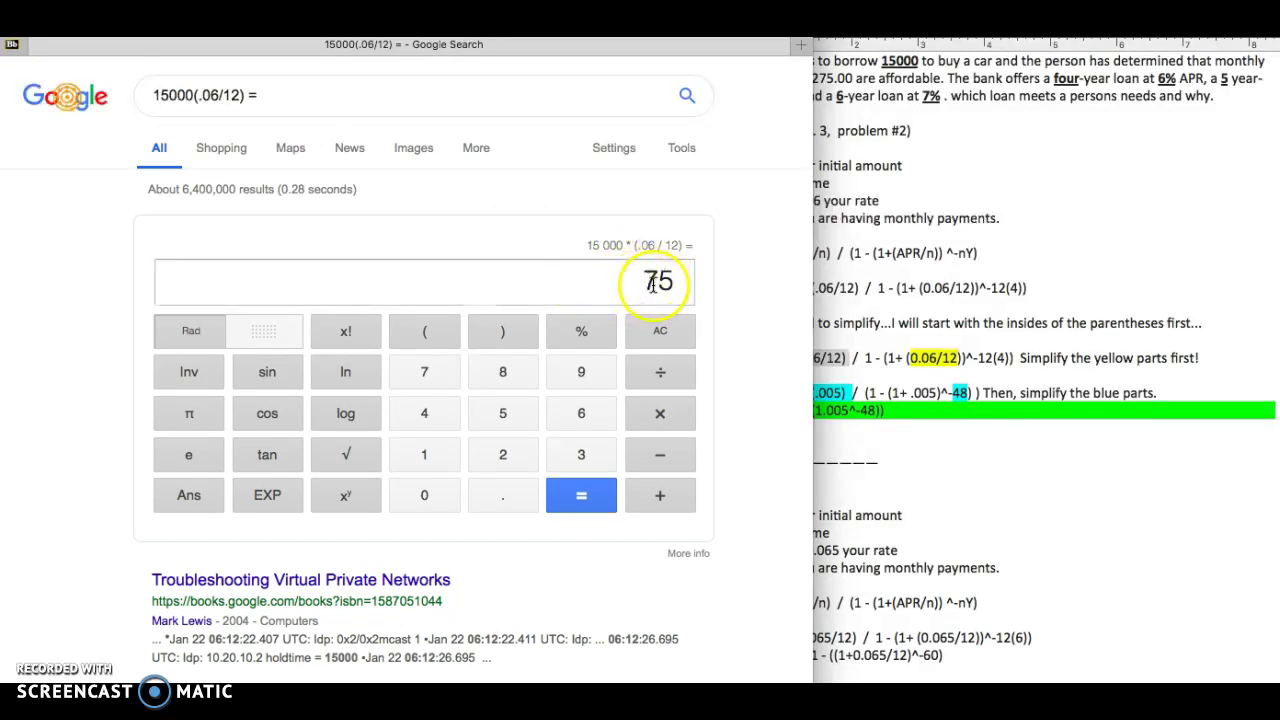
pyautogui.click(1047, 517)
pyautogui.click(781, 414)
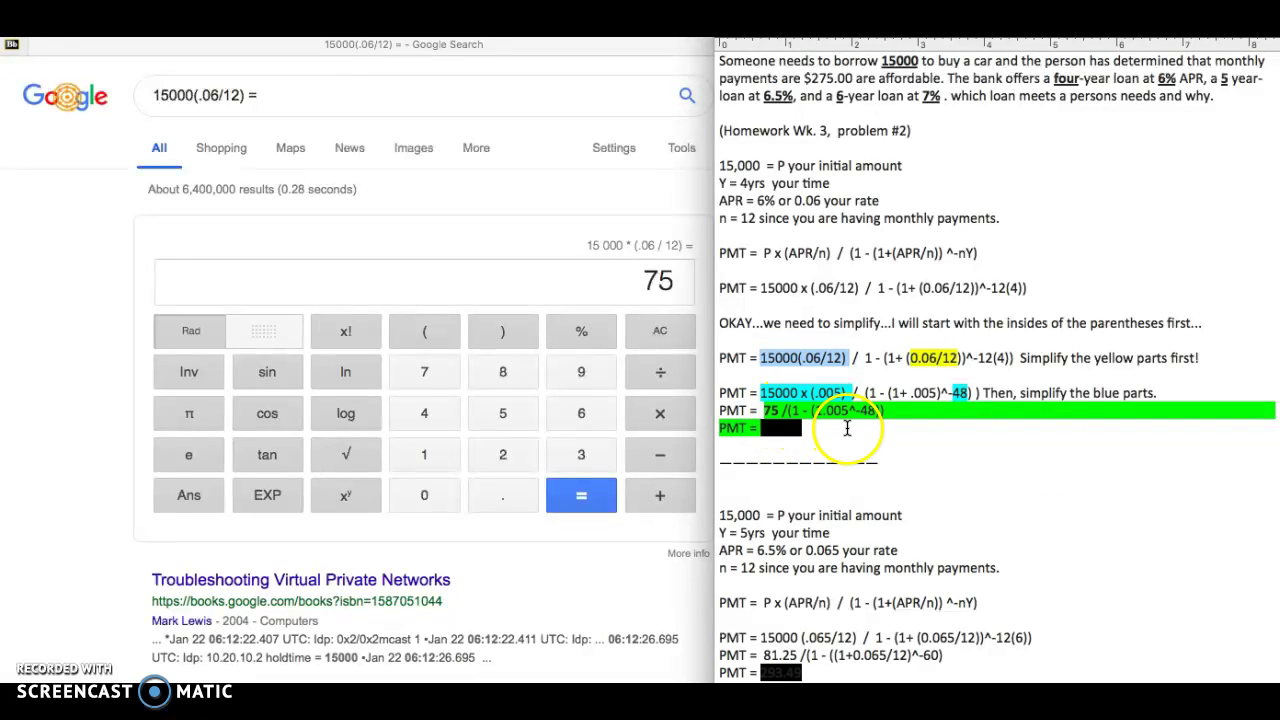
# Evaluate 0.06/12= in Google, using the second yellow part of the four-year loan's PMT formula.
pyautogui.click(920, 372)
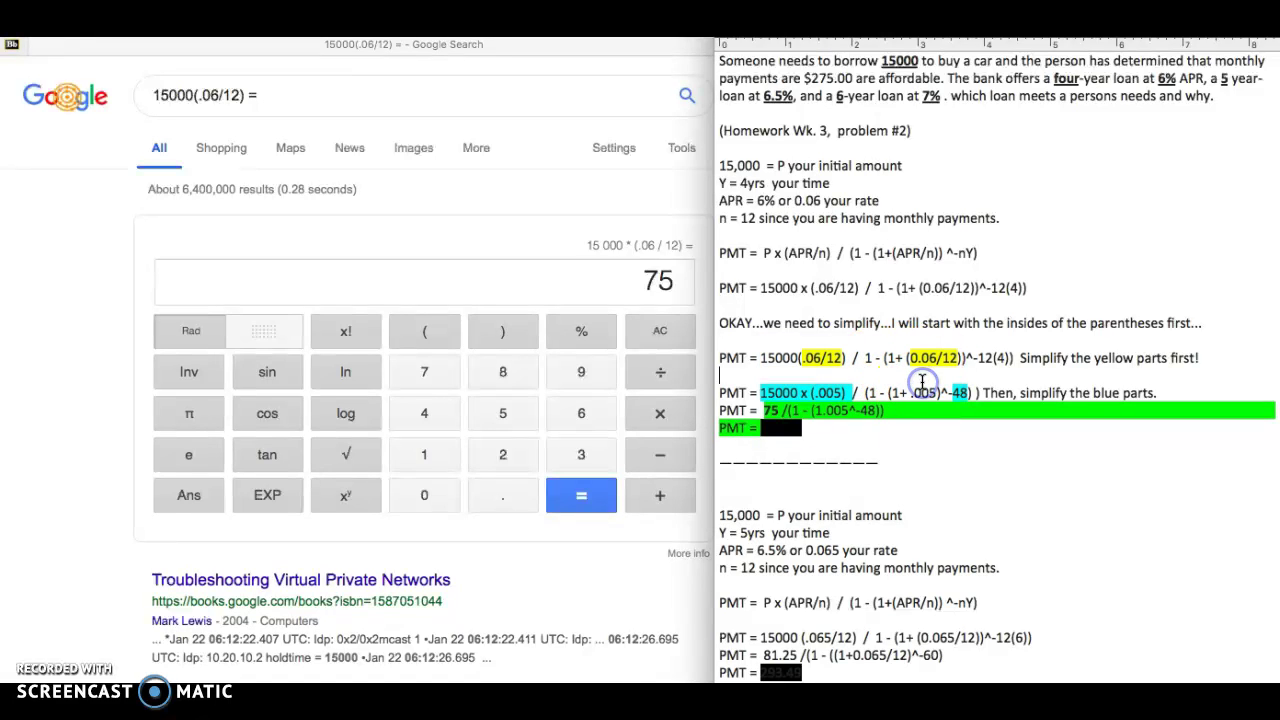
pyautogui.moveTo(957, 357); pyautogui.dragTo(914, 361)
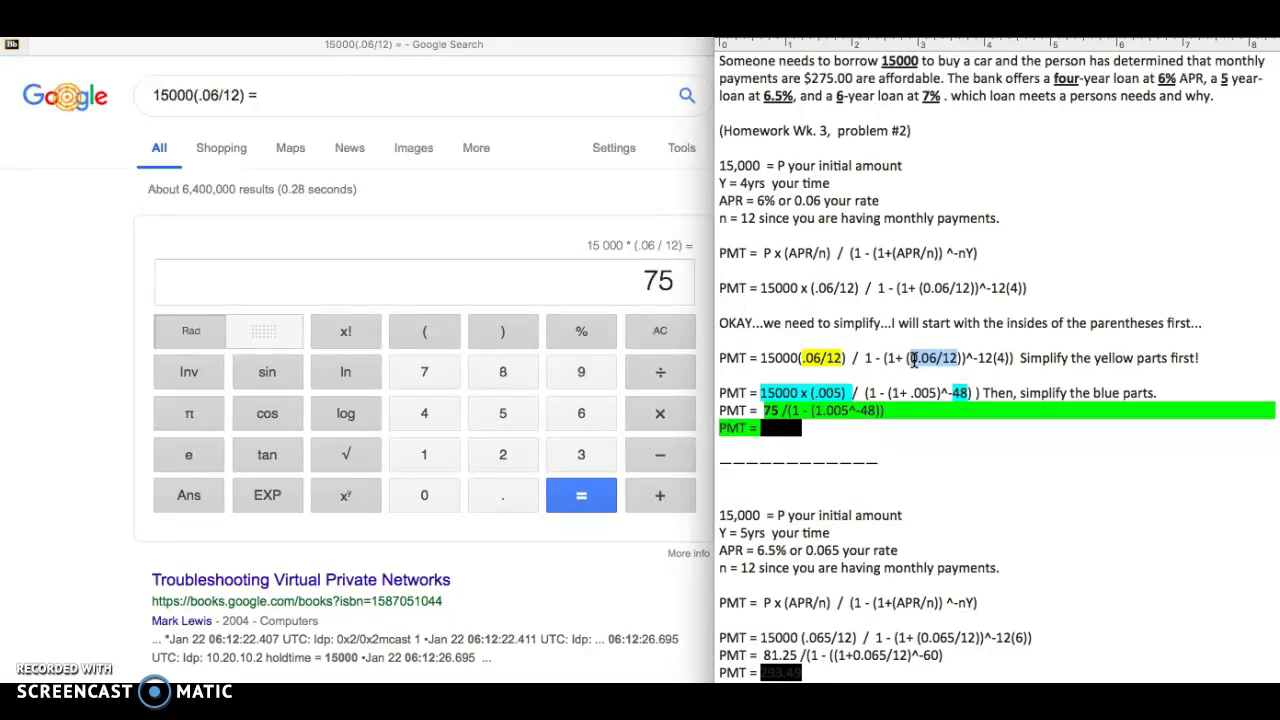
pyautogui.click(343, 104)
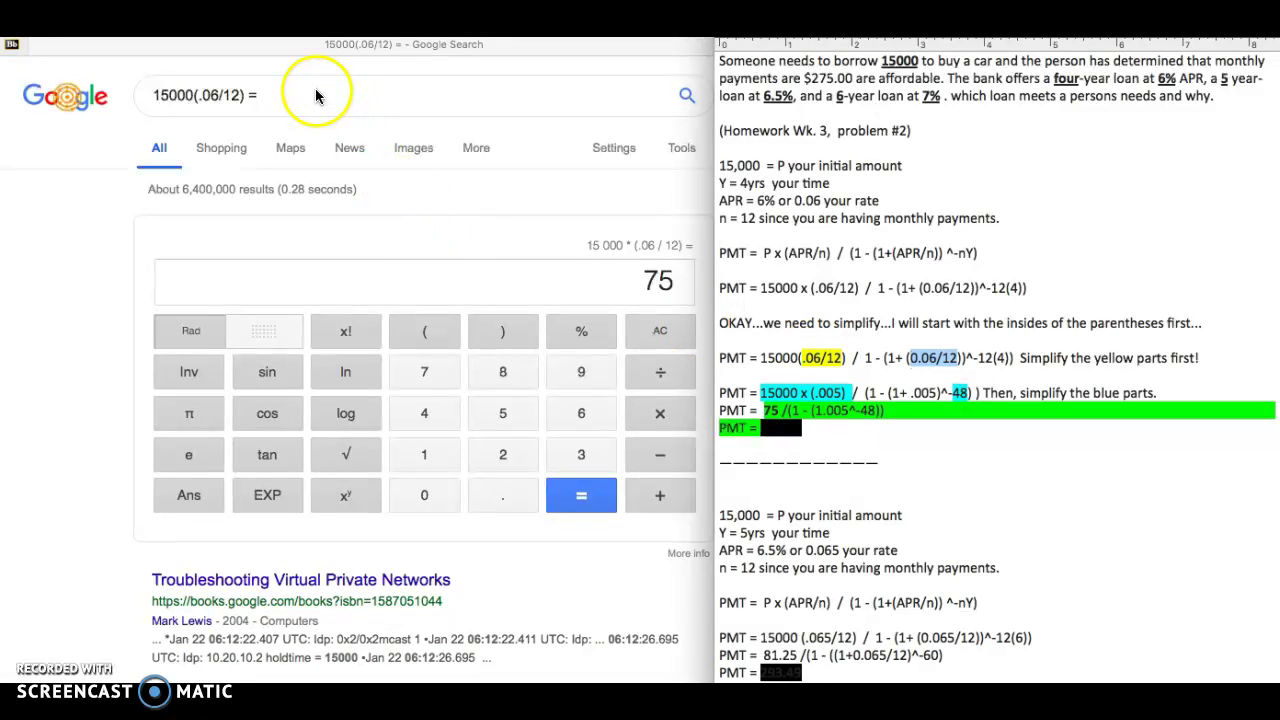
pyautogui.tripleClick(310, 94)
pyautogui.write('0.06/12')
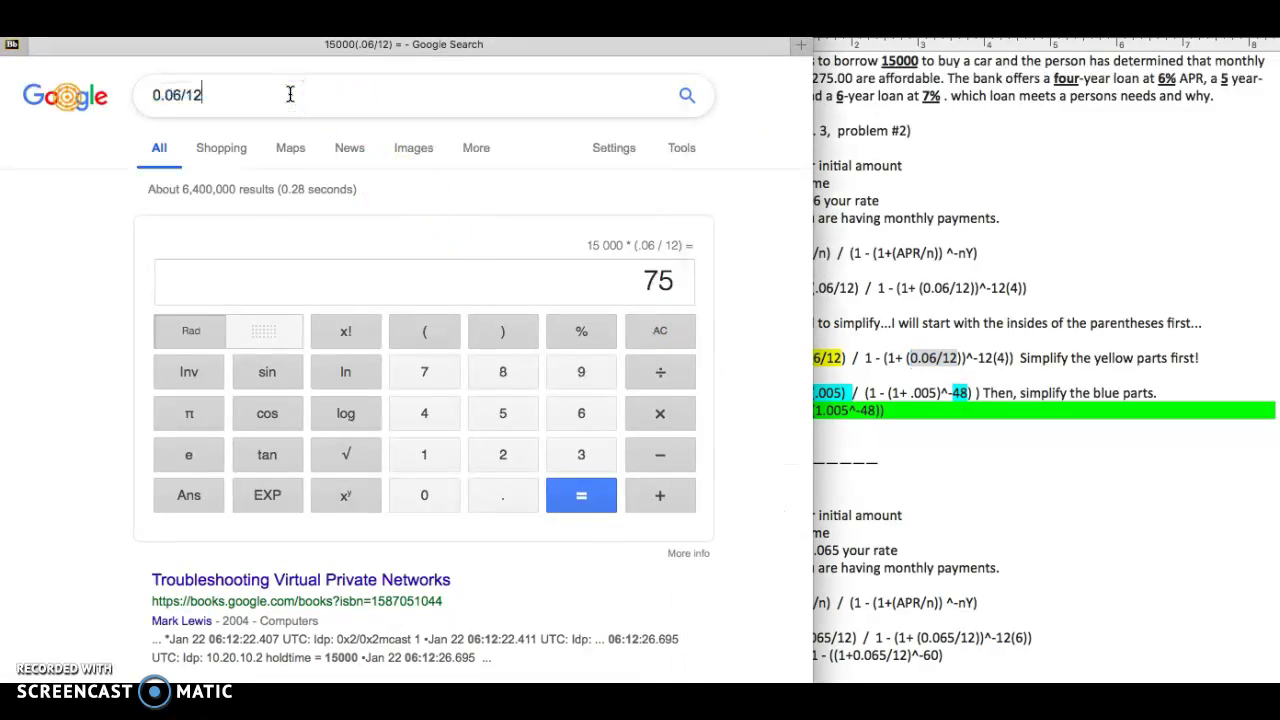
pyautogui.write('=')
pyautogui.press('Return')
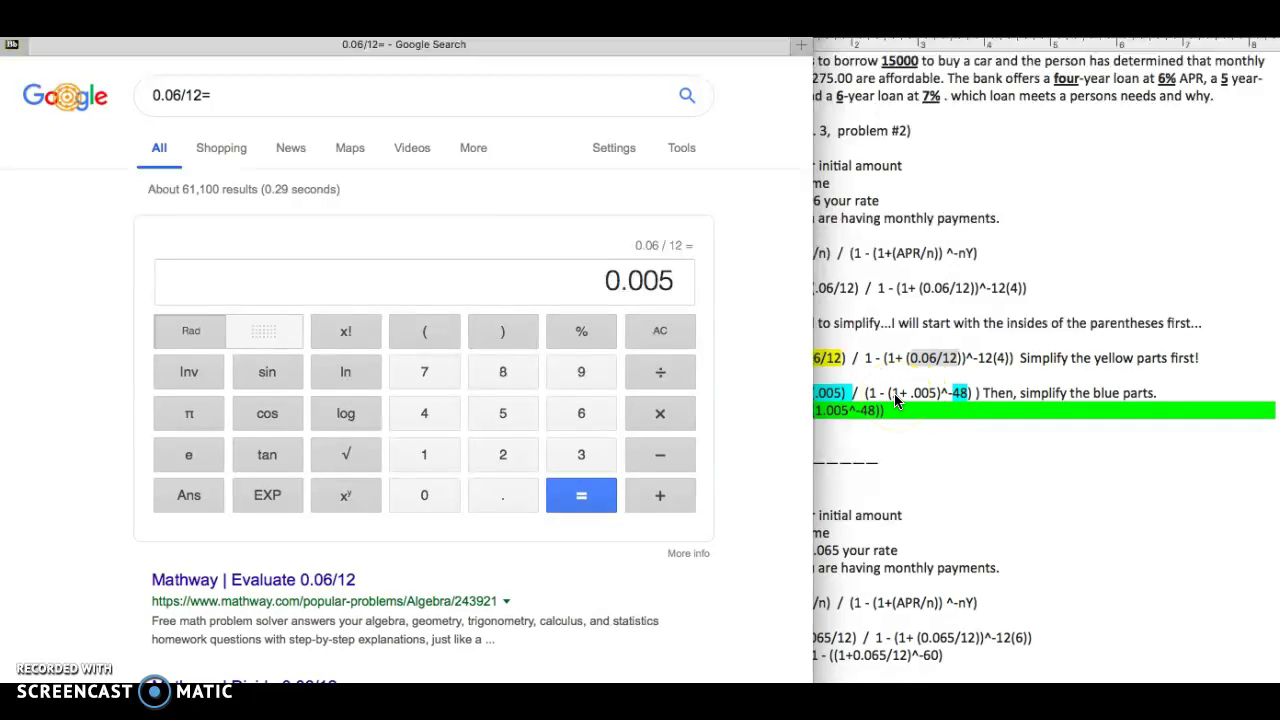
# Add 1 to the previous answer in Google's calculator, and return to the 1+ .005 part of the four-year loan's formula.
pyautogui.click(423, 458)
pyautogui.click(655, 498)
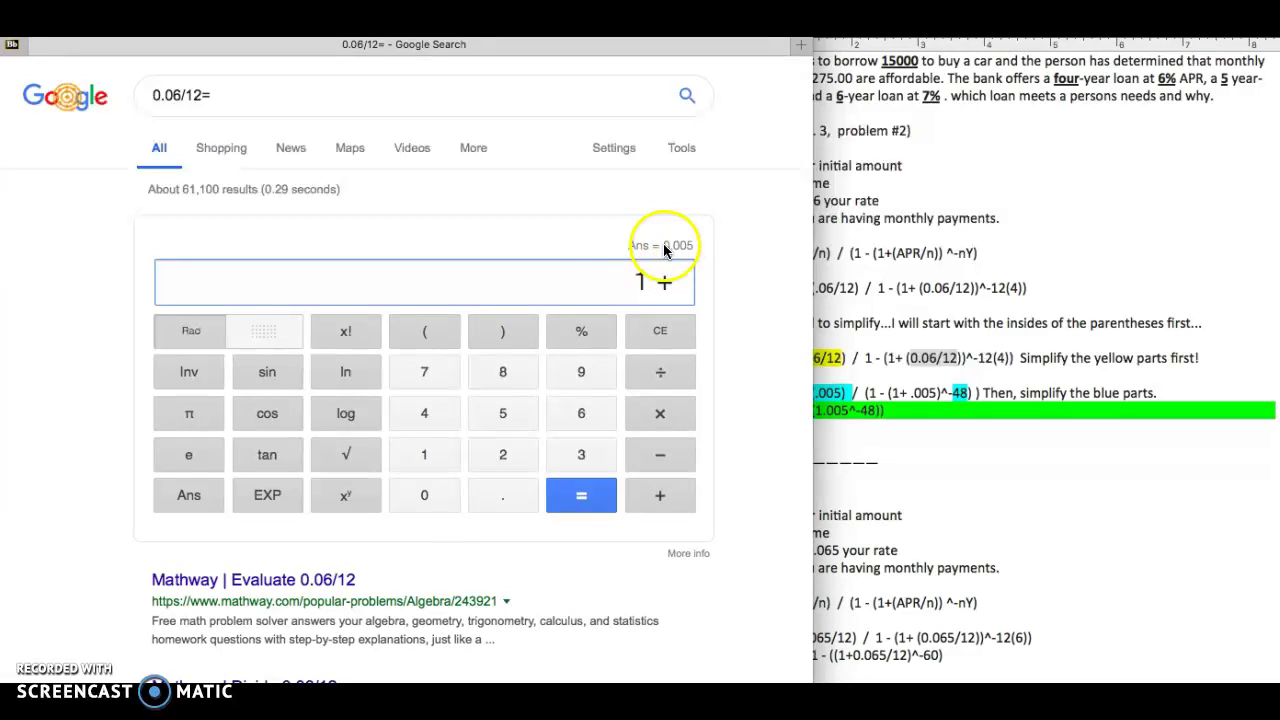
pyautogui.click(188, 502)
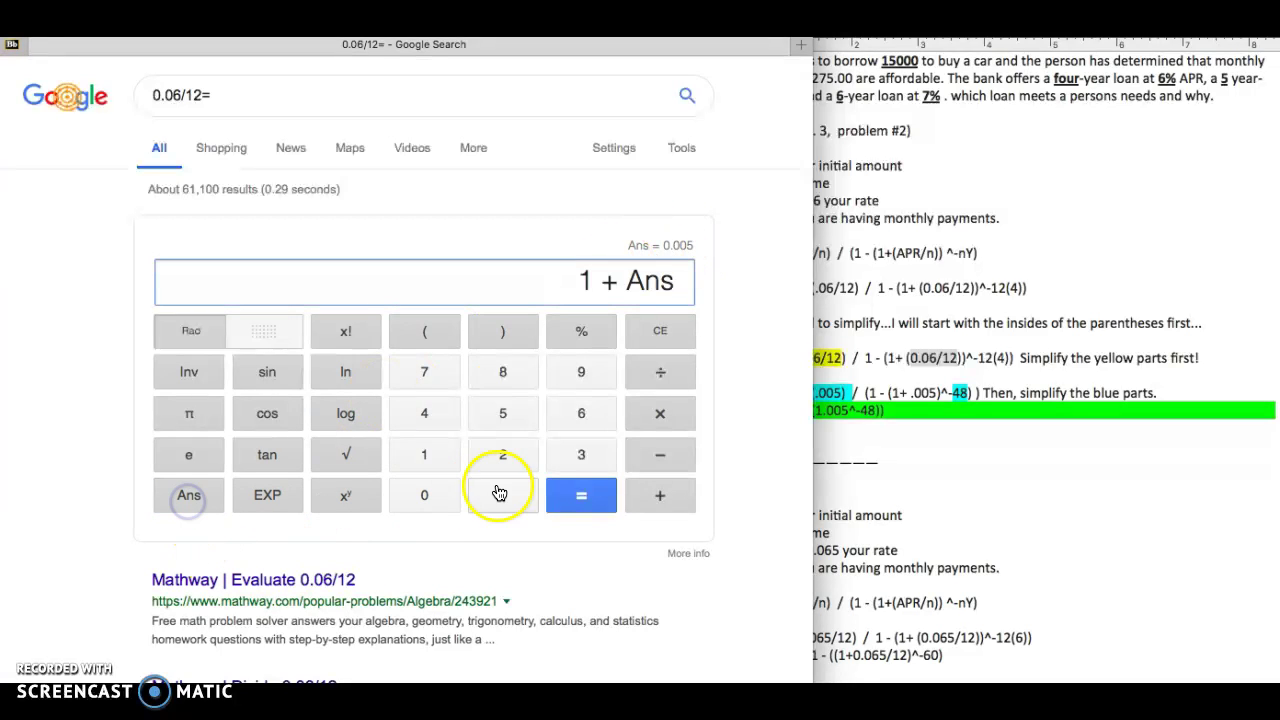
pyautogui.click(572, 496)
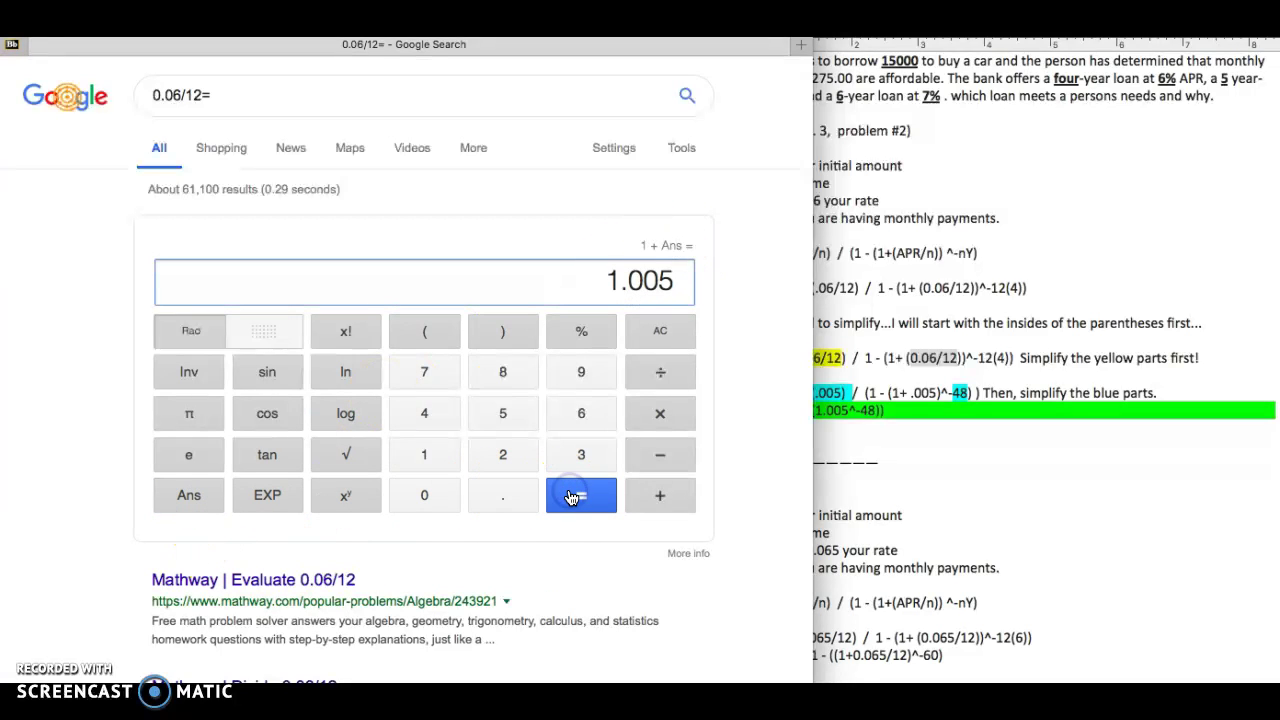
pyautogui.click(896, 393)
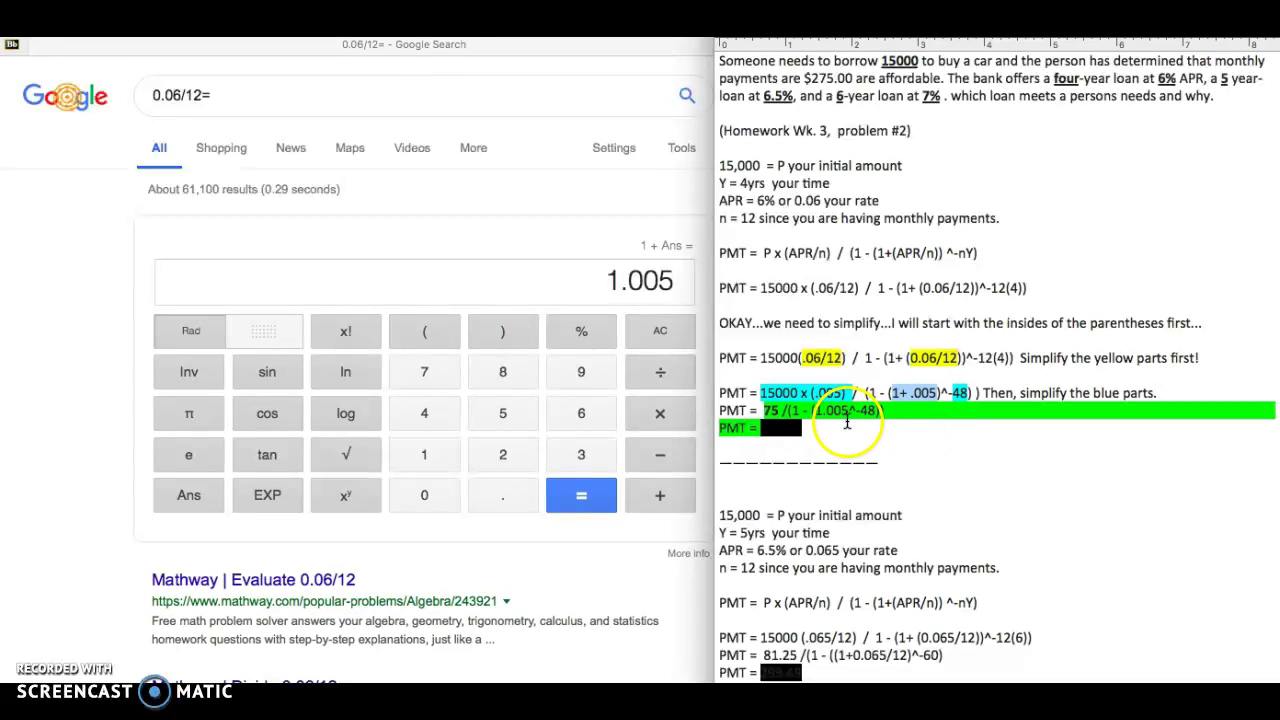
# Place the cursor at the end of the green PMT line, and raise the calculator's answer to the power of -48.
pyautogui.click(965, 413)
pyautogui.write(')')
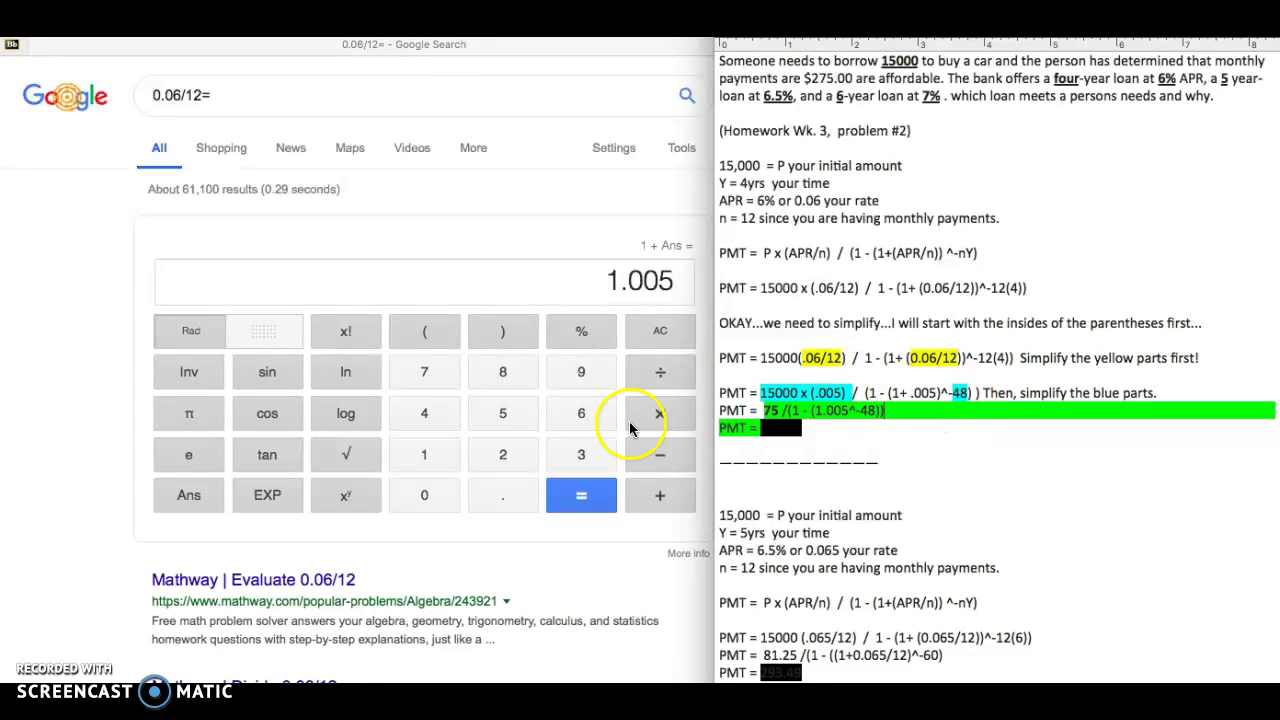
pyautogui.click(345, 497)
pyautogui.click(345, 497)
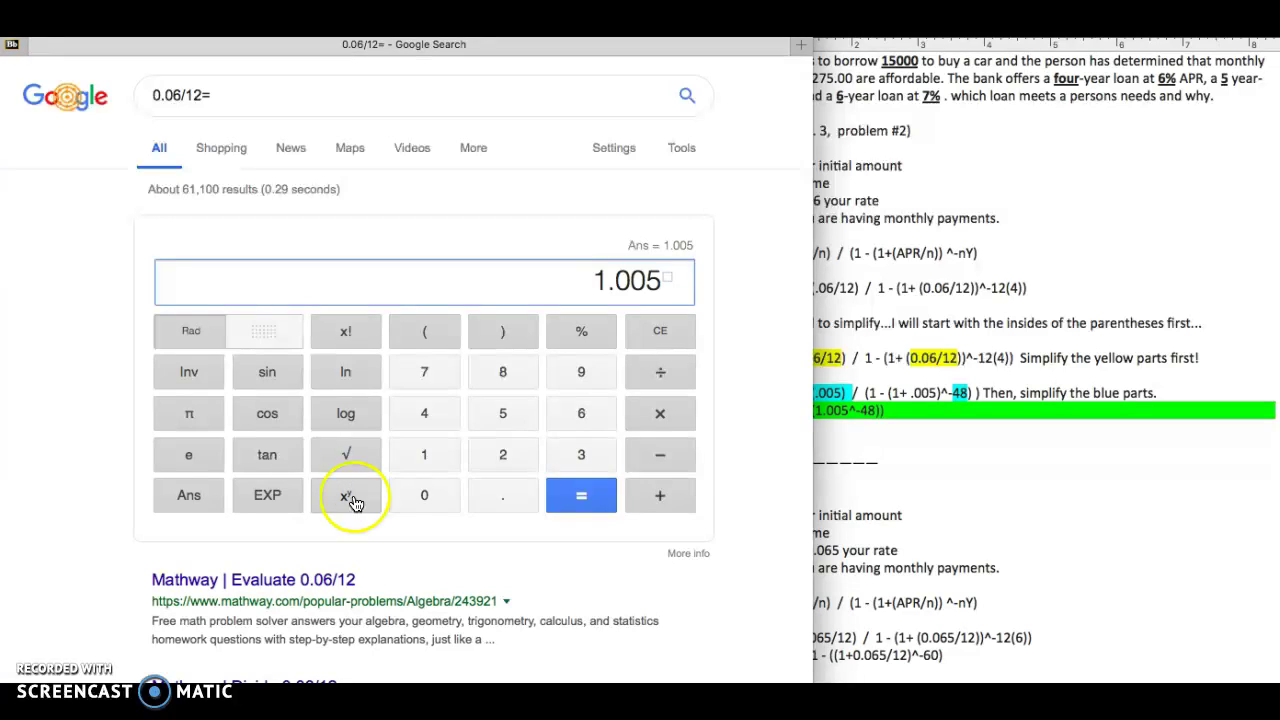
pyautogui.click(662, 452)
pyautogui.click(443, 410)
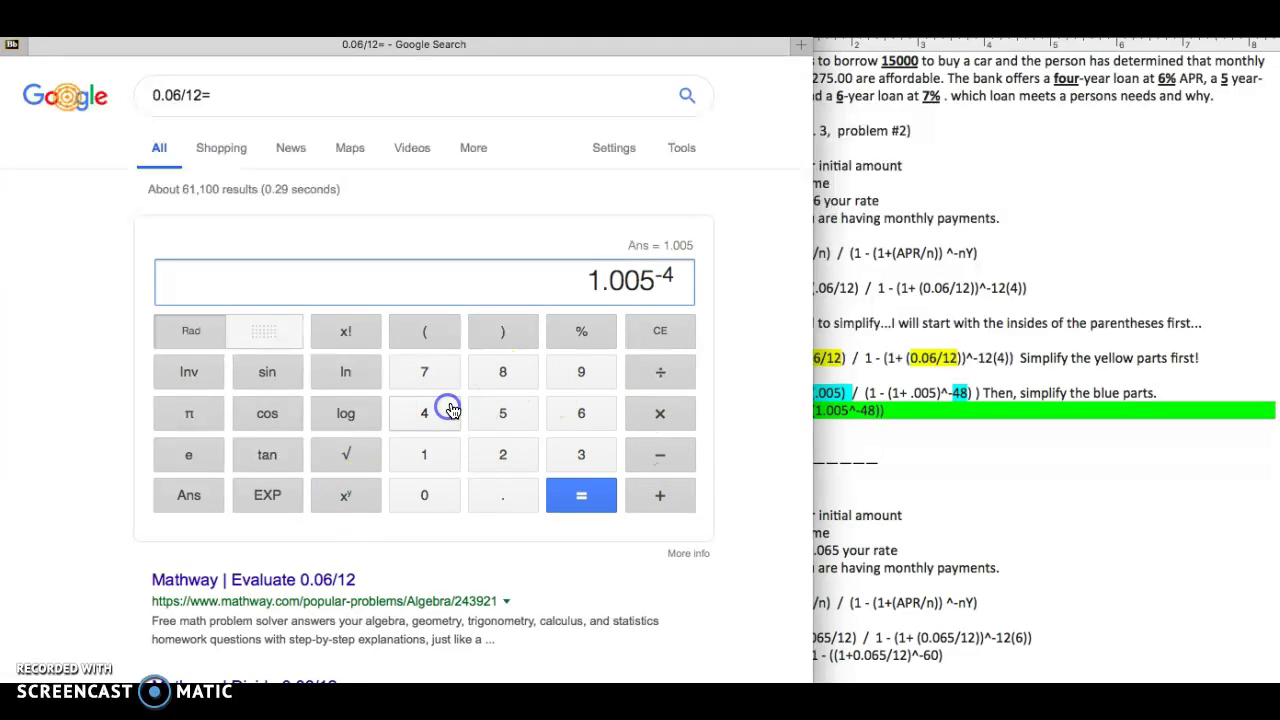
pyautogui.click(505, 372)
pyautogui.click(581, 497)
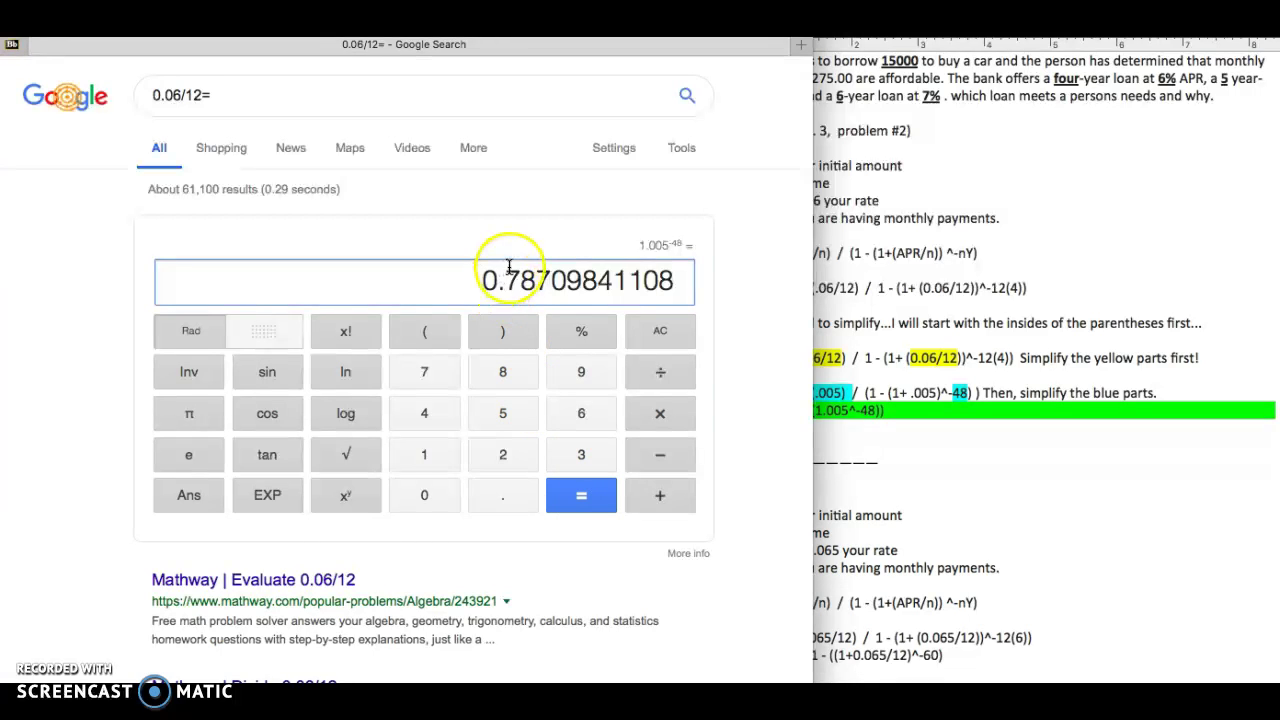
# Highlight 1+ .005)^-48 in the four-year loan's formula, and subtract the calculator's previous answer from 1.
pyautogui.click(916, 402)
pyautogui.click(894, 394)
pyautogui.moveTo(894, 394); pyautogui.dragTo(962, 393)
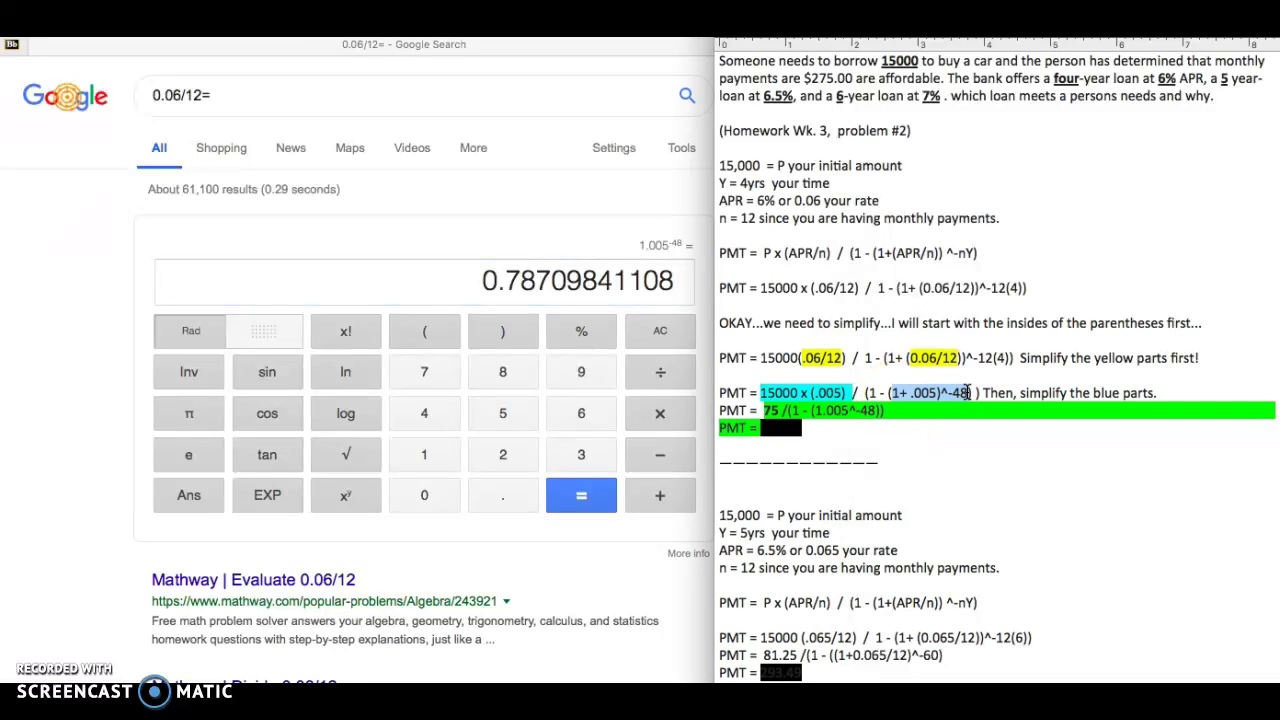
pyautogui.click(912, 393)
pyautogui.click(628, 552)
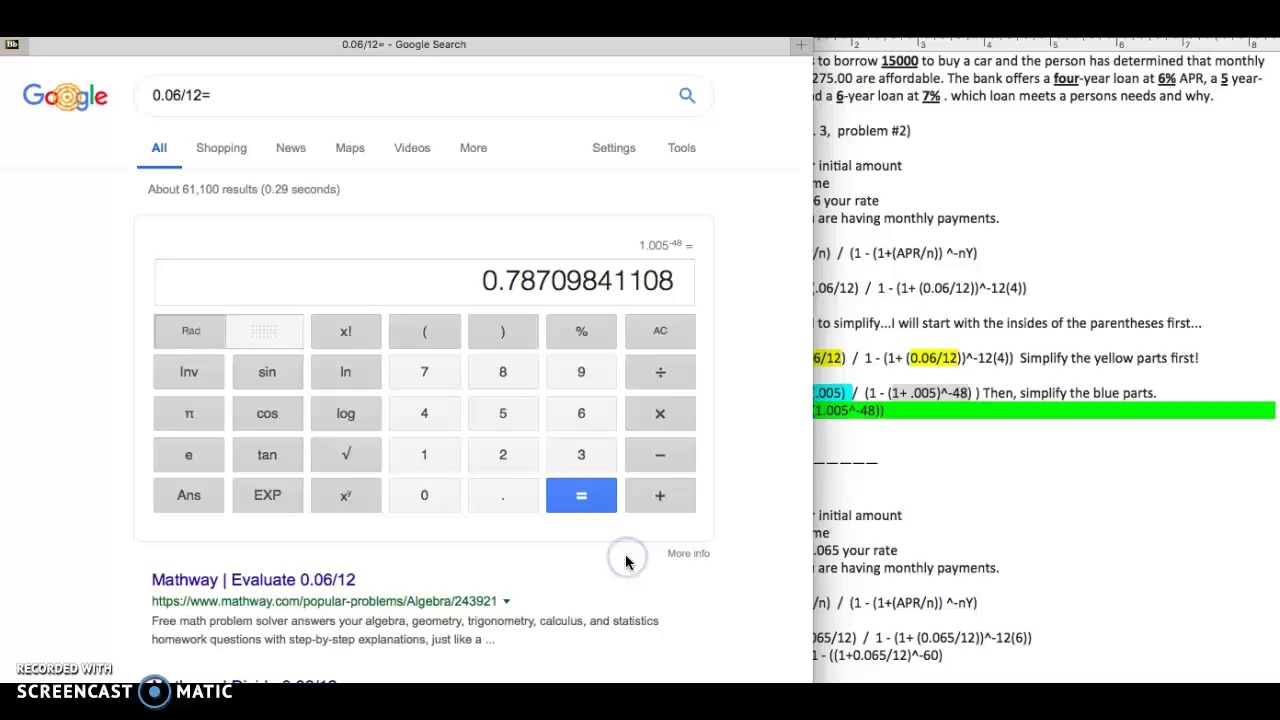
pyautogui.click(452, 469)
pyautogui.click(645, 452)
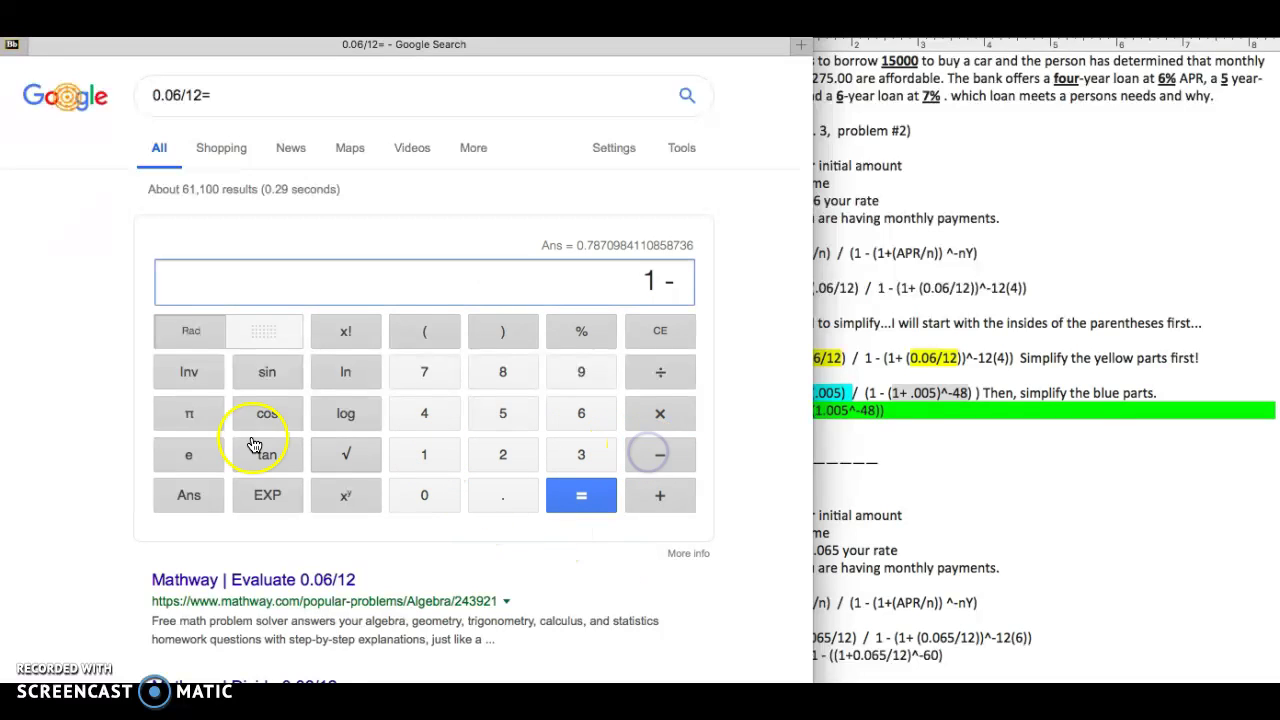
pyautogui.click(188, 495)
pyautogui.click(573, 502)
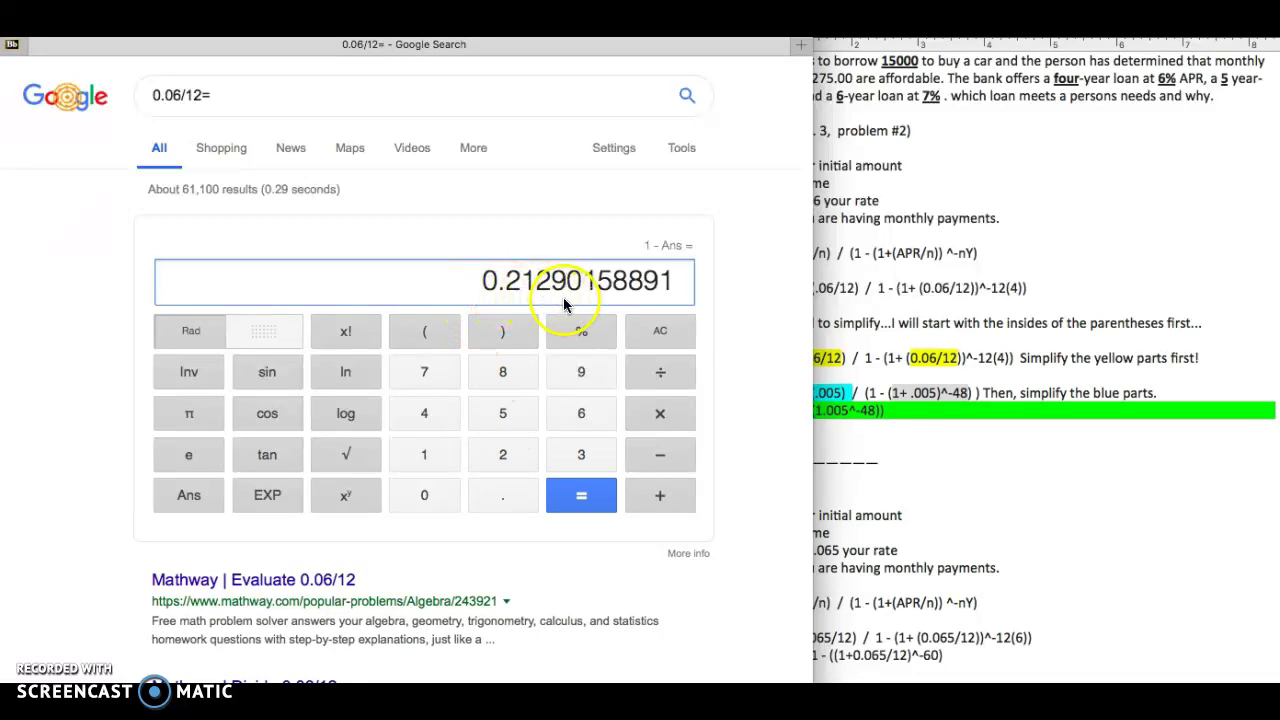
# Highlight the denominator 1 - (1.005^-48) in the green PMT line, and divide 75 by the calculator's previous answer.
pyautogui.click(899, 443)
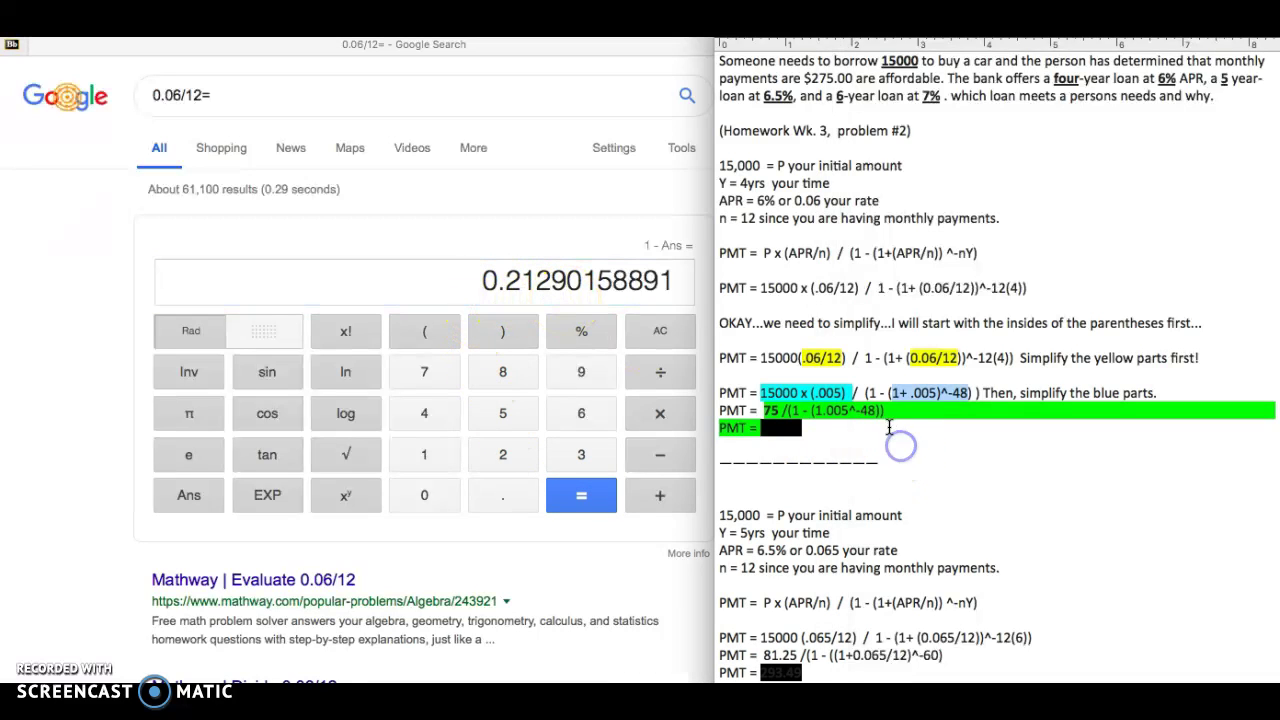
pyautogui.moveTo(882, 412); pyautogui.dragTo(794, 410)
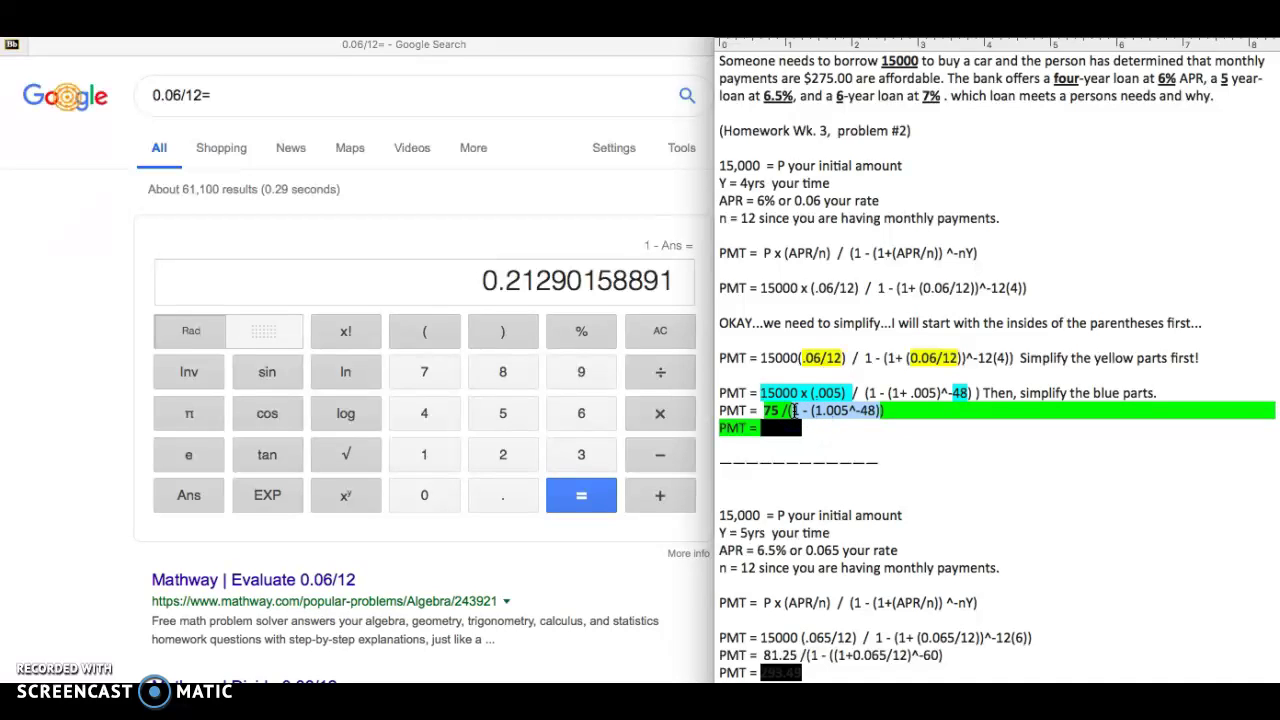
pyautogui.moveTo(778, 410); pyautogui.dragTo(873, 410)
pyautogui.click(612, 563)
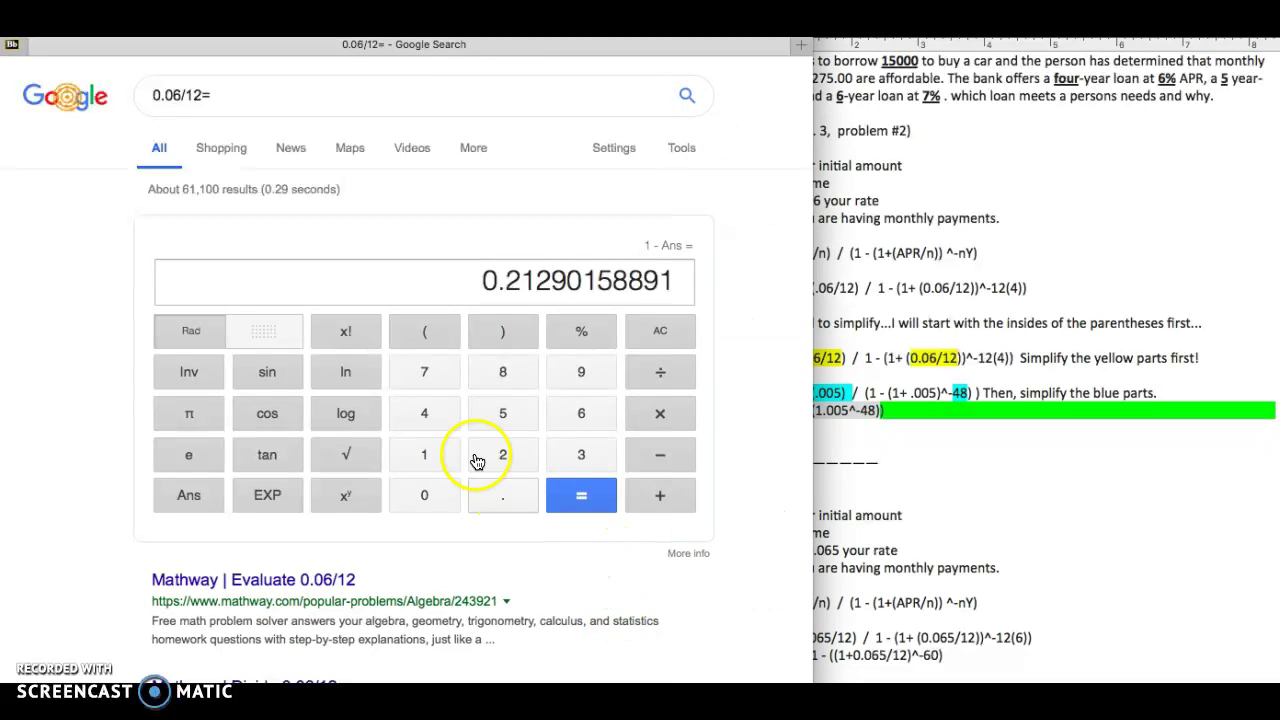
pyautogui.click(424, 372)
pyautogui.click(490, 410)
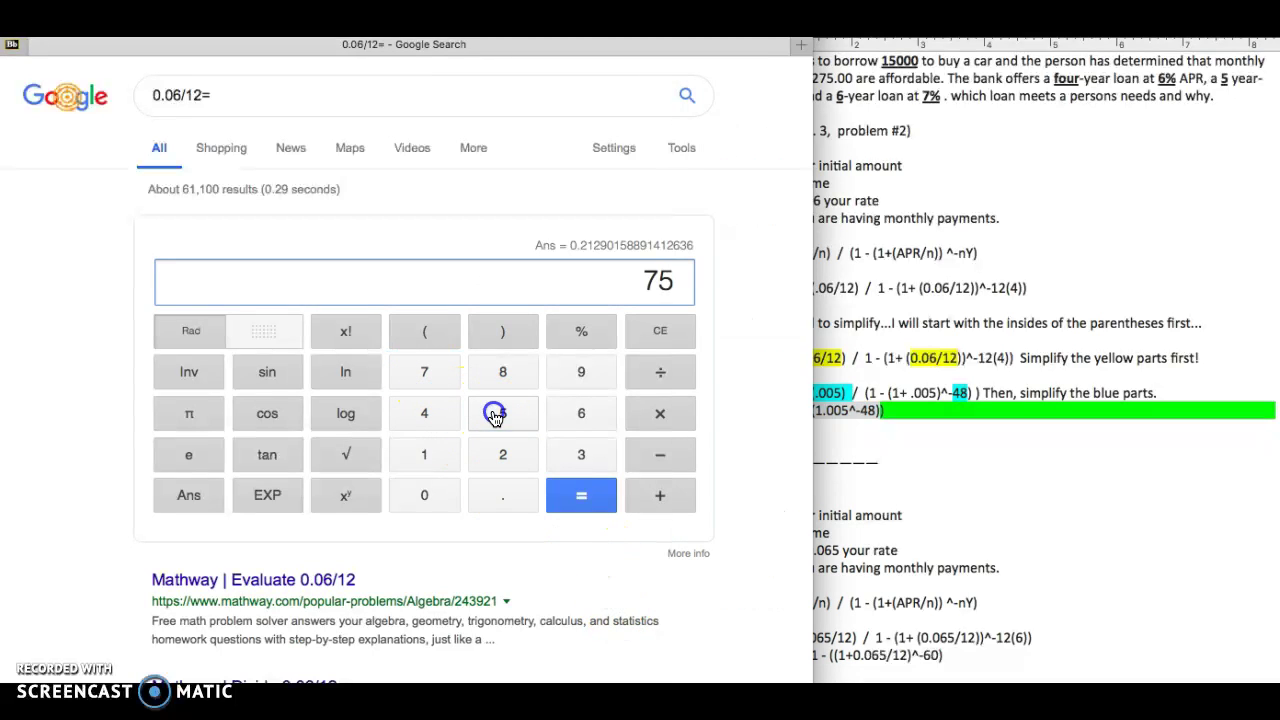
pyautogui.click(656, 372)
pyautogui.click(186, 497)
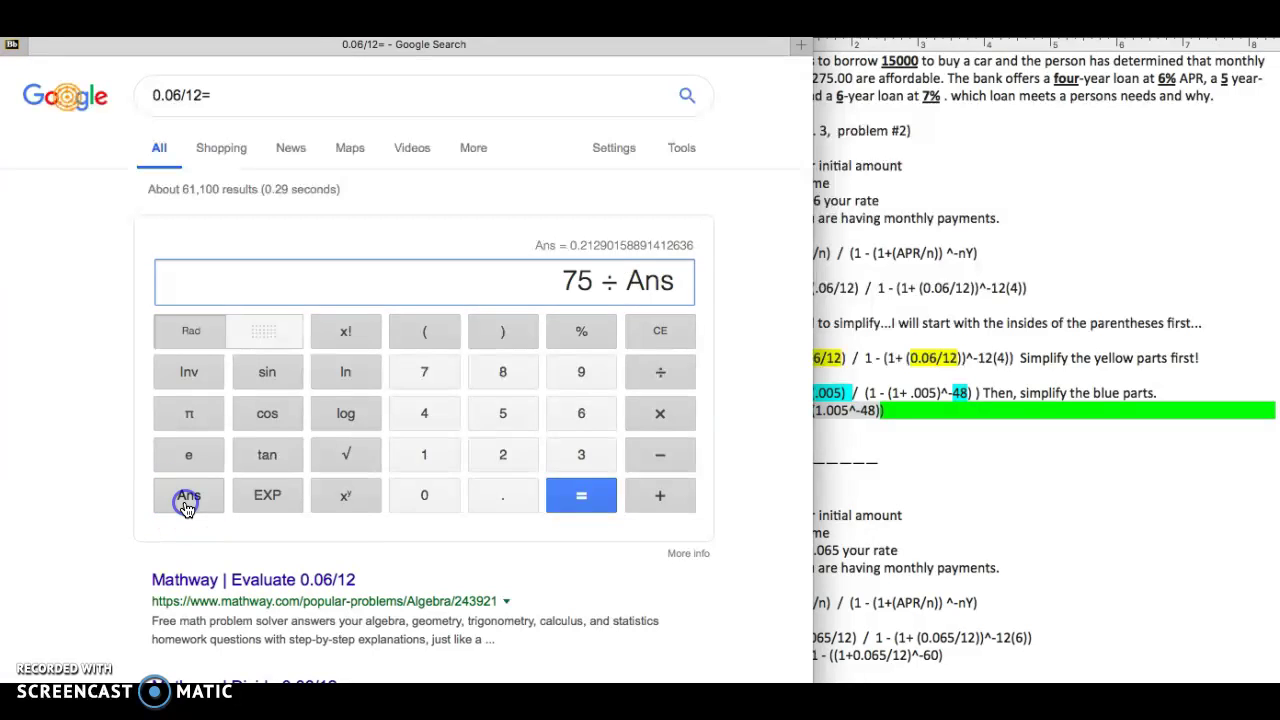
pyautogui.click(582, 500)
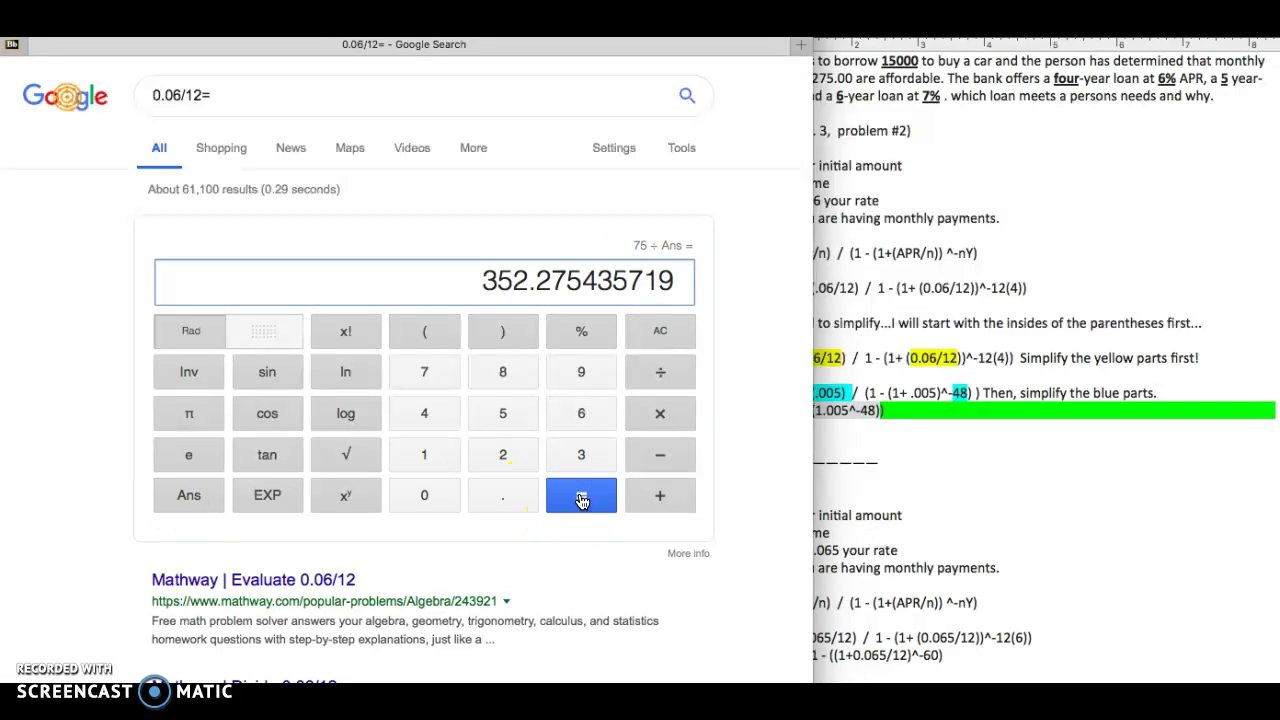
# Reveal the four-year loan's blacked-out PMT result by selecting it, and make $275.00 in the problem statement bold and underlined.
pyautogui.click(905, 457)
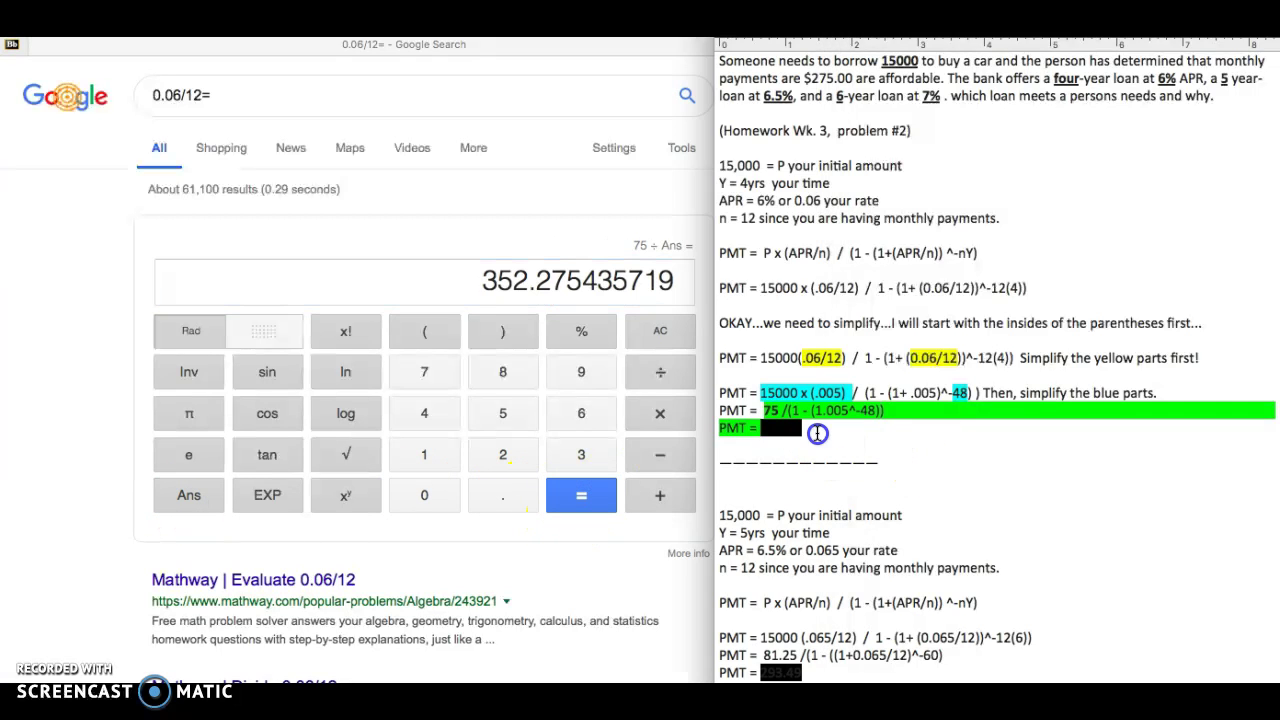
pyautogui.doubleClick(785, 429)
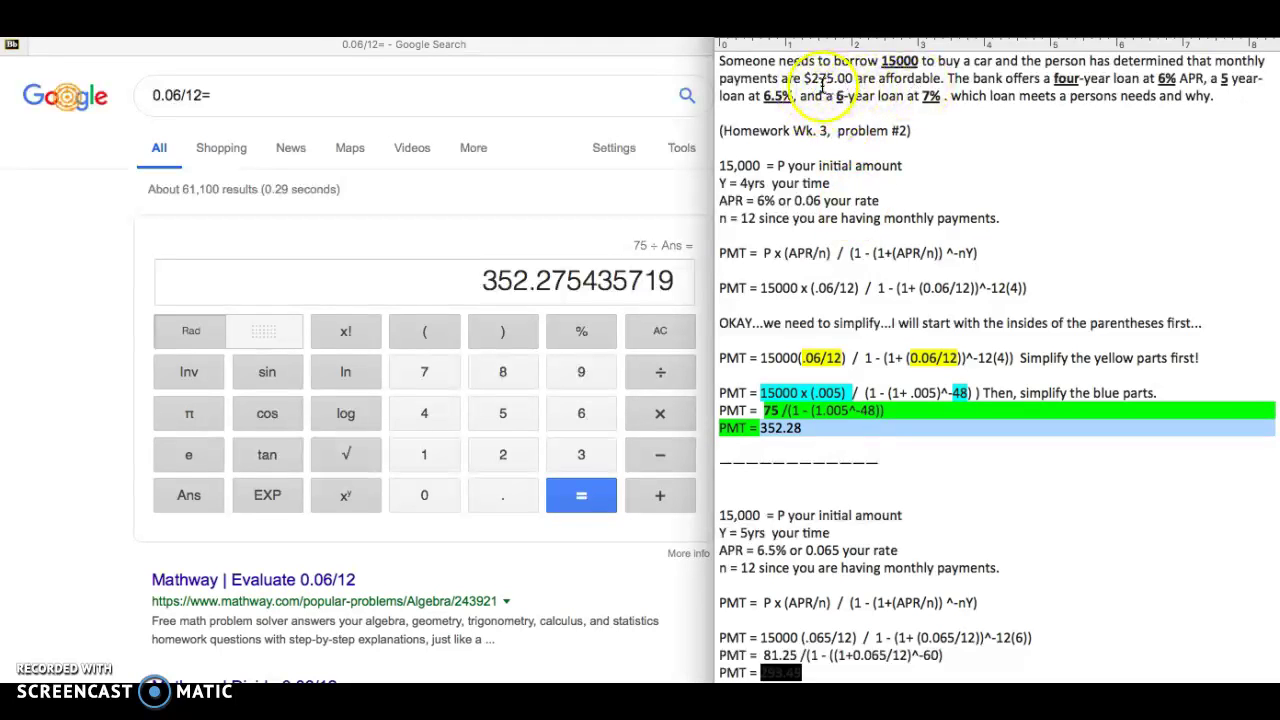
pyautogui.moveTo(803, 78); pyautogui.dragTo(853, 78)
pyautogui.press('super+b')
pyautogui.press('super+u')
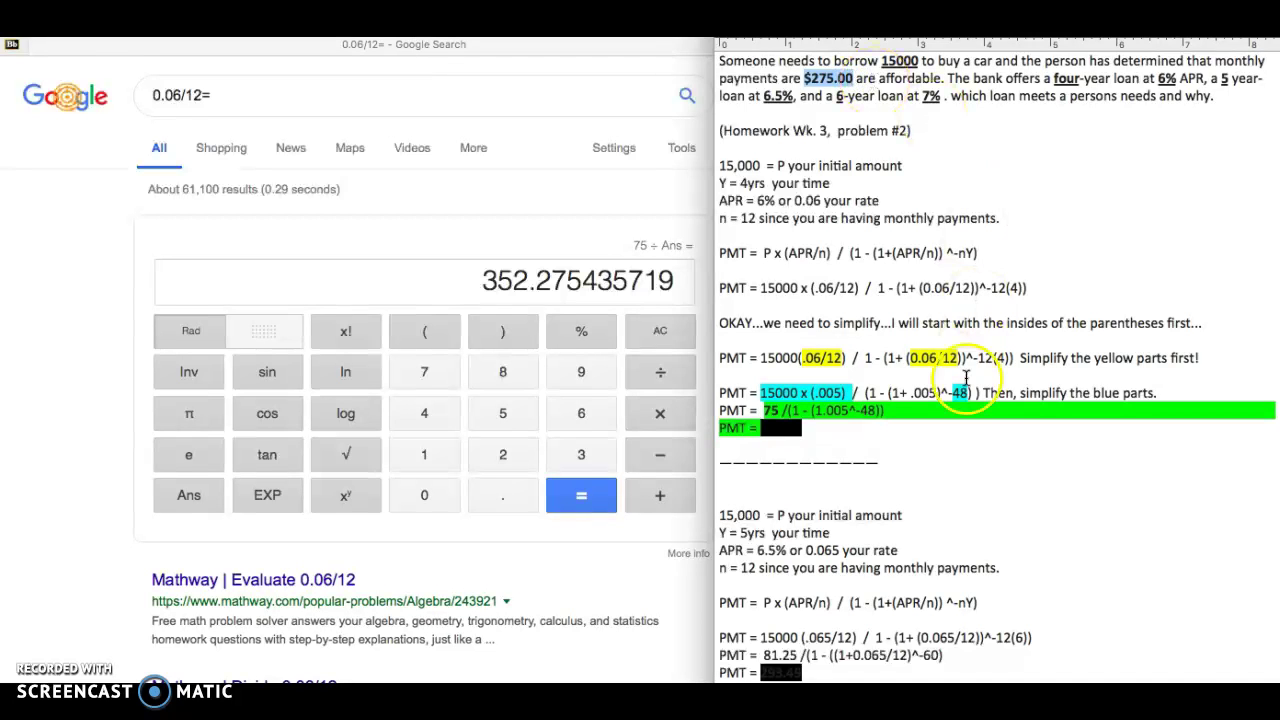
# Copy 15000 (.065/12) from the five-year loan's PMT formula and evaluate it in Google followed by an equals sign.
pyautogui.click(954, 462)
pyautogui.scroll(-5, 954, 463)
pyautogui.click(954, 464)
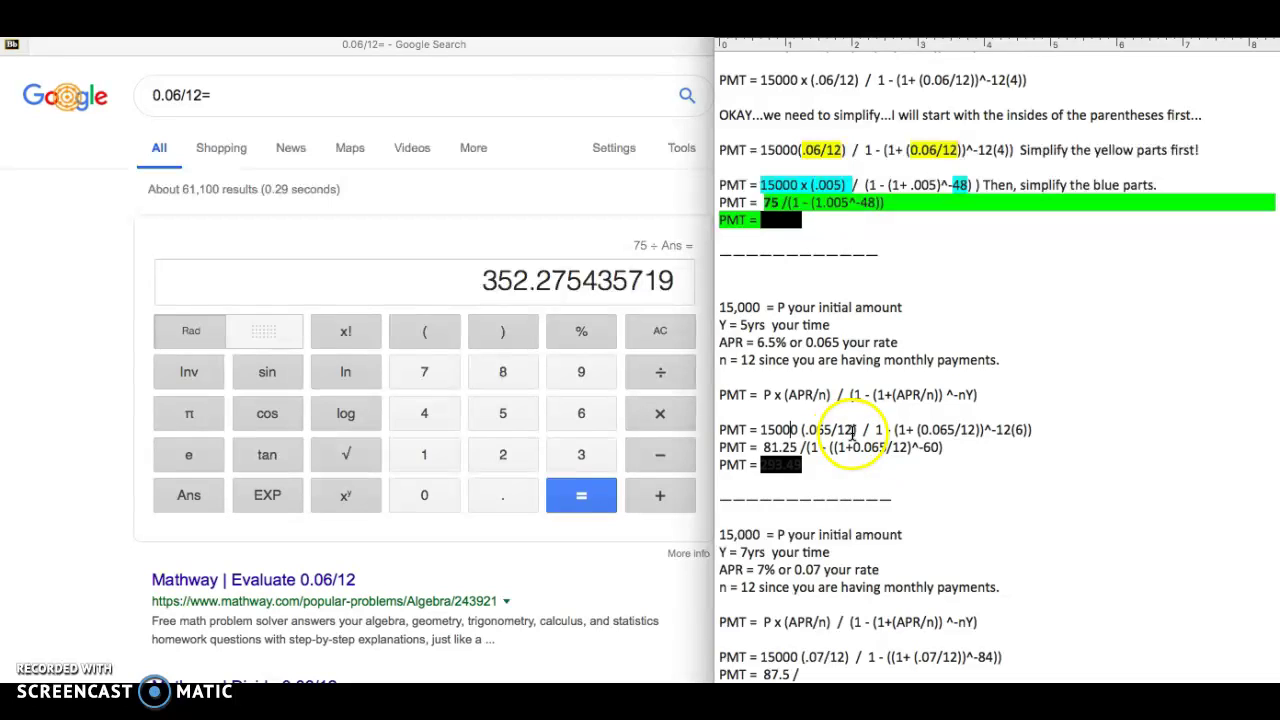
pyautogui.moveTo(857, 430); pyautogui.dragTo(805, 430)
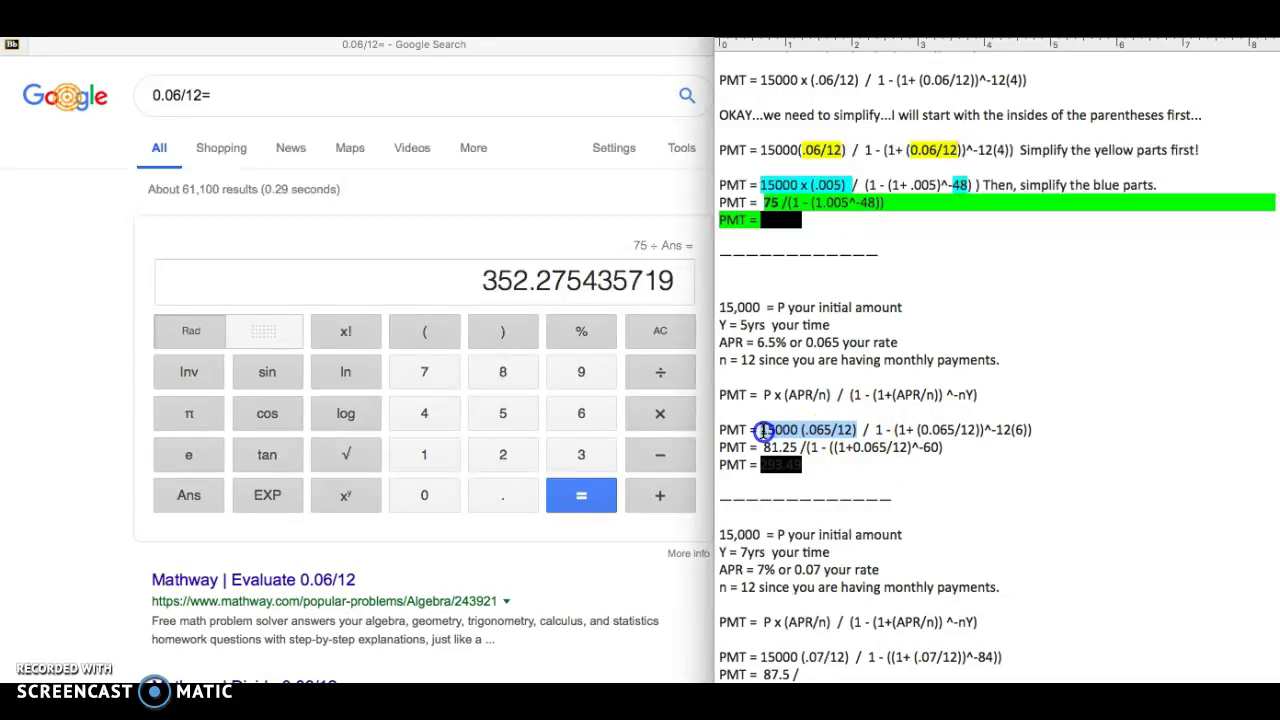
pyautogui.click(249, 80)
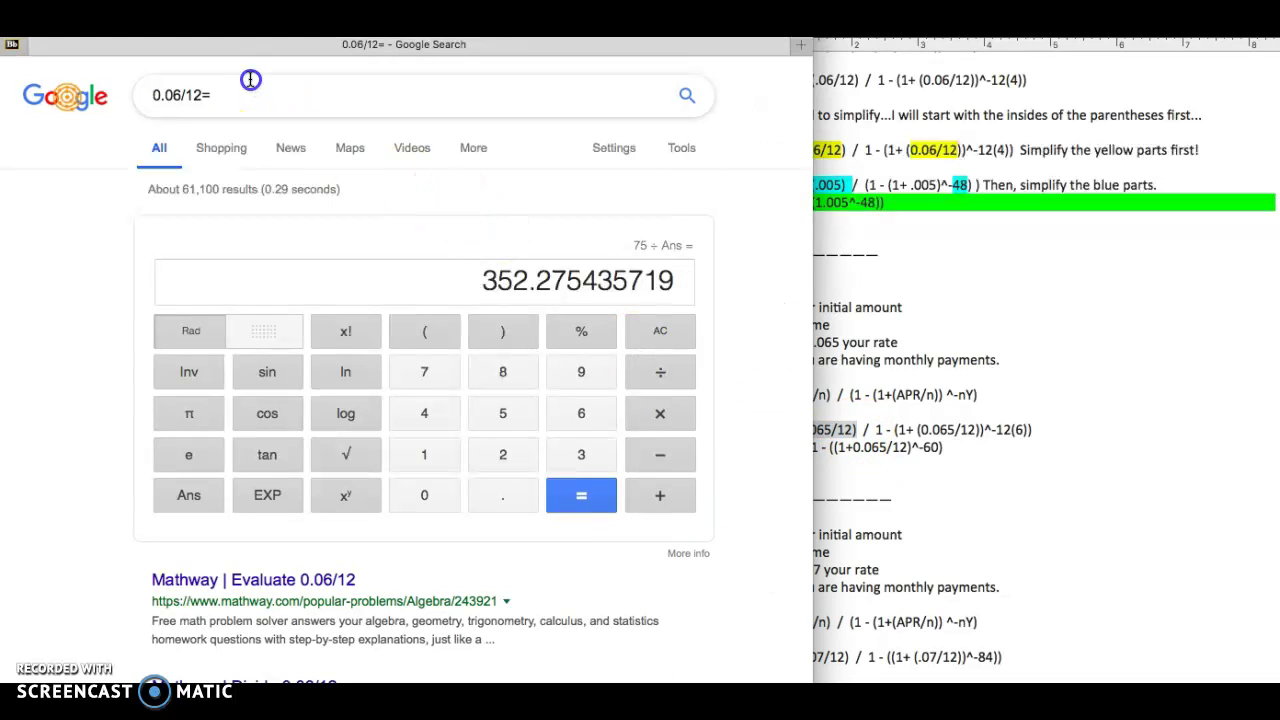
pyautogui.tripleClick(250, 80)
pyautogui.write('15000 (.065/12)')
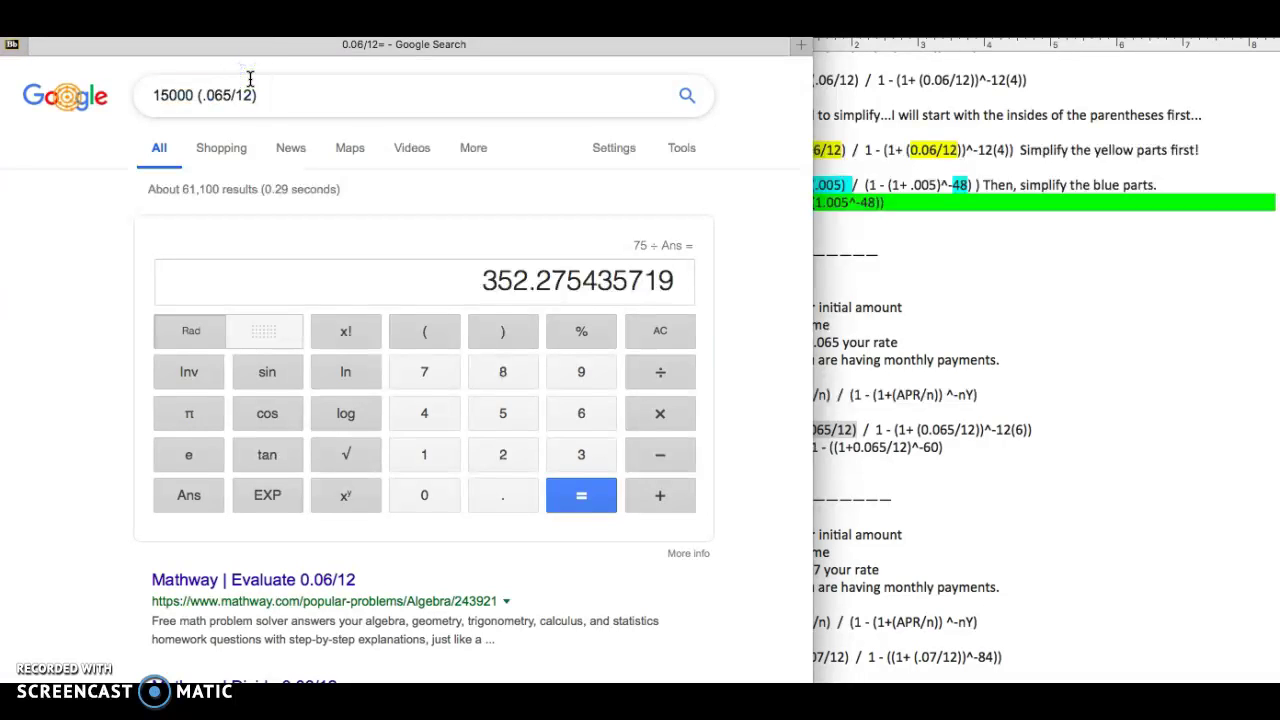
pyautogui.write('=')
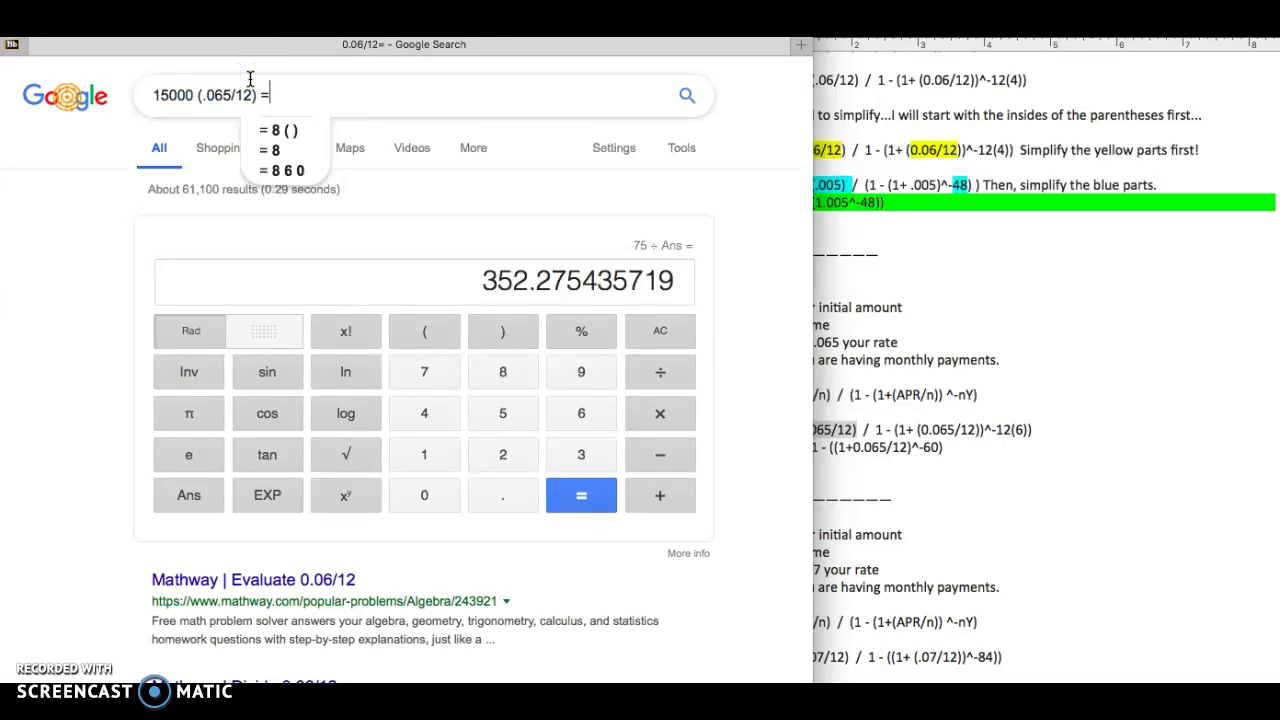
pyautogui.press('Return')
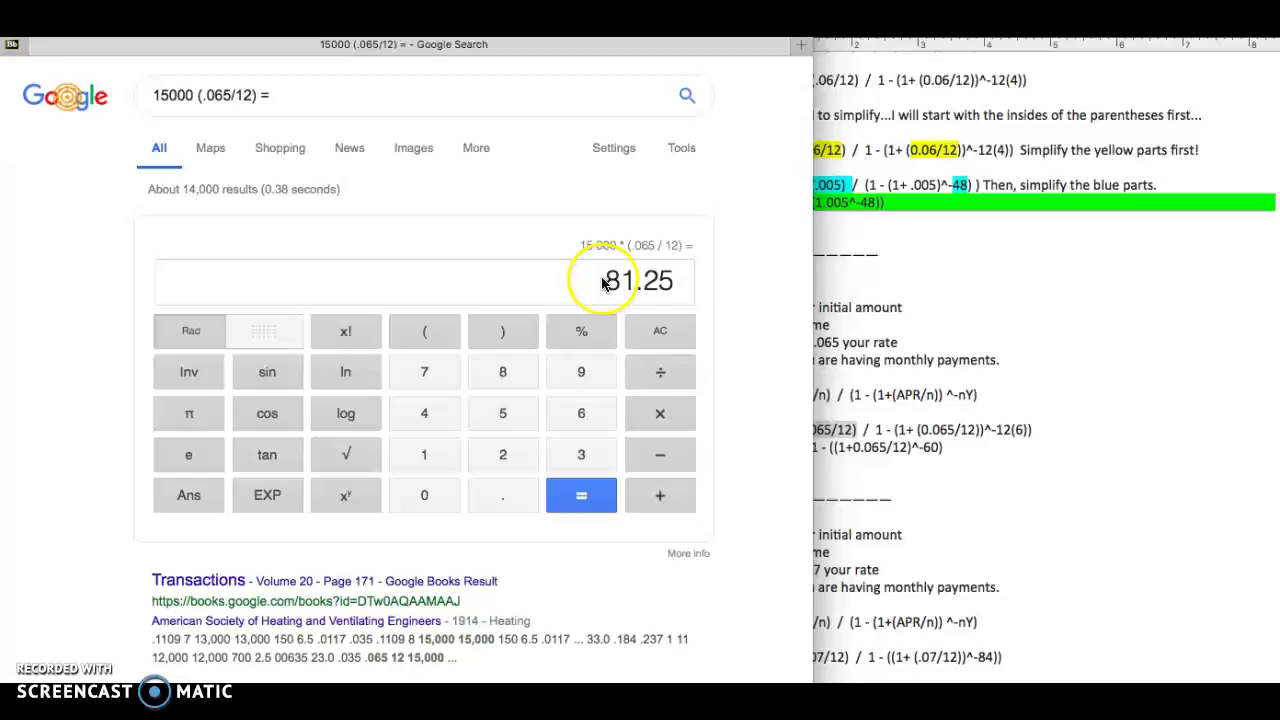
# Copy 0.065/12 from the denominator of the five-year loan's PMT formula and evaluate 0.065/12 = in Google.
pyautogui.click(1005, 479)
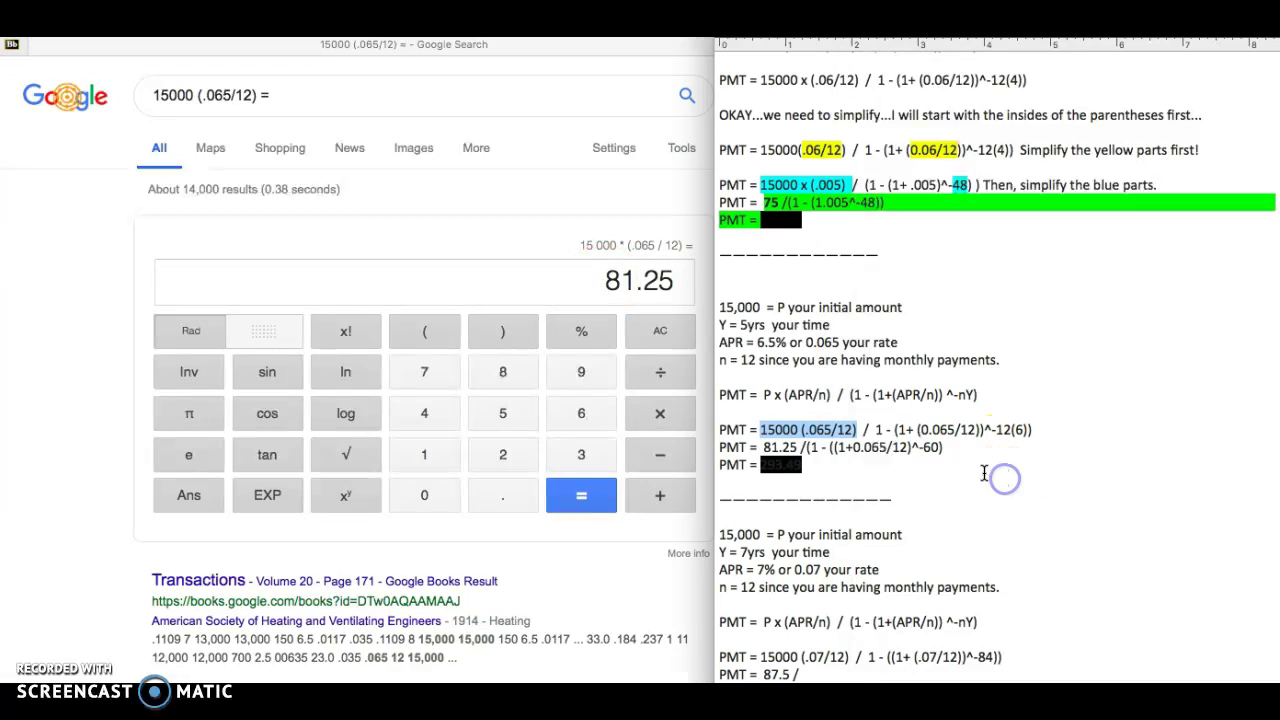
pyautogui.click(841, 462)
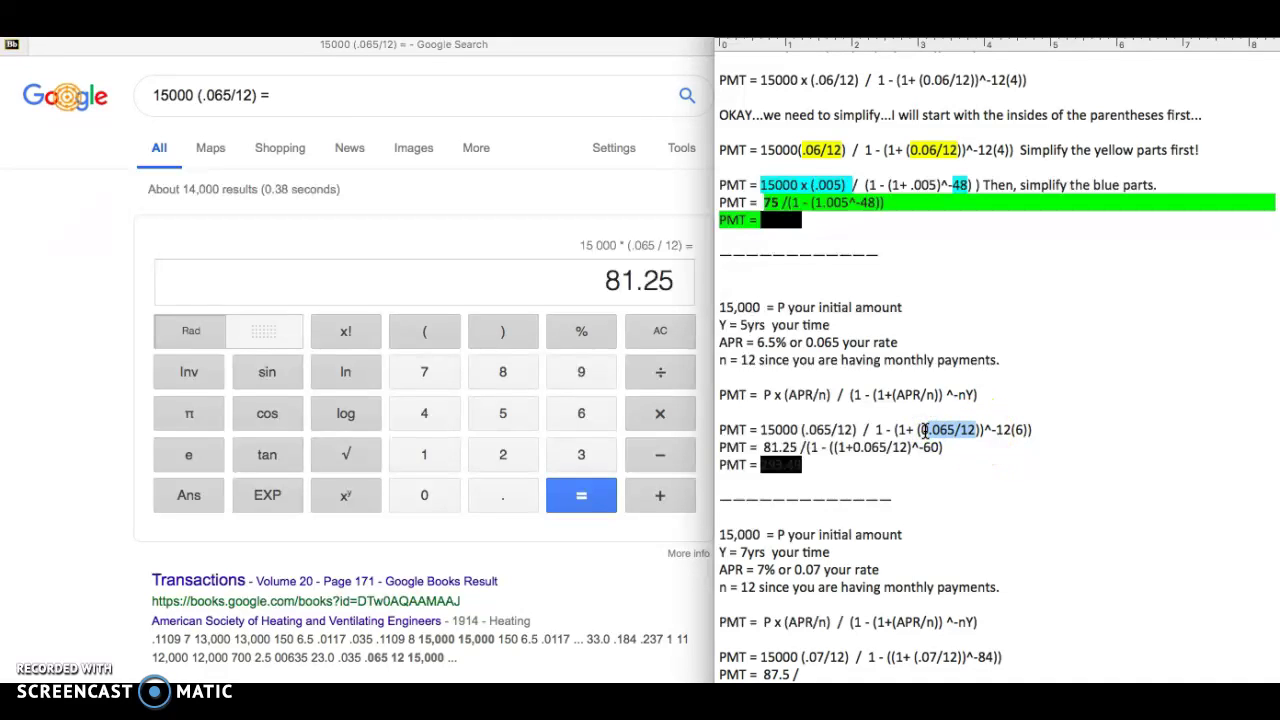
pyautogui.click(950, 433)
pyautogui.click(287, 100)
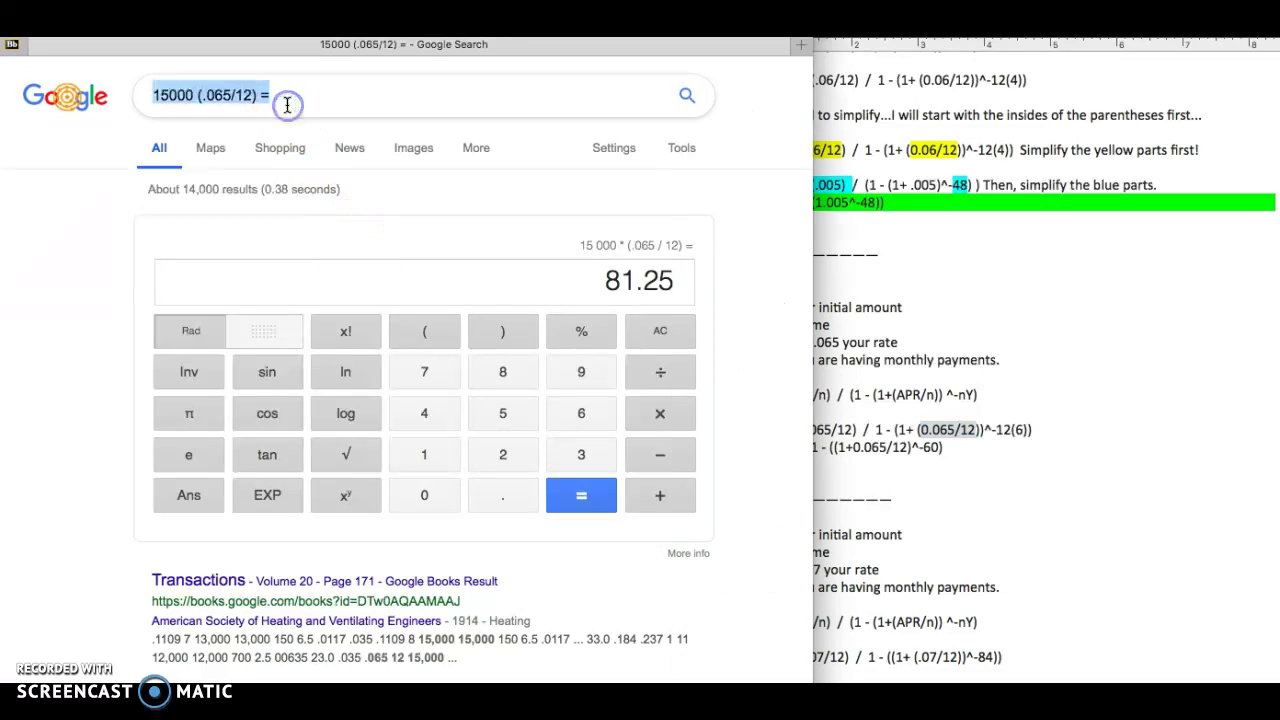
pyautogui.write('0.065/12')
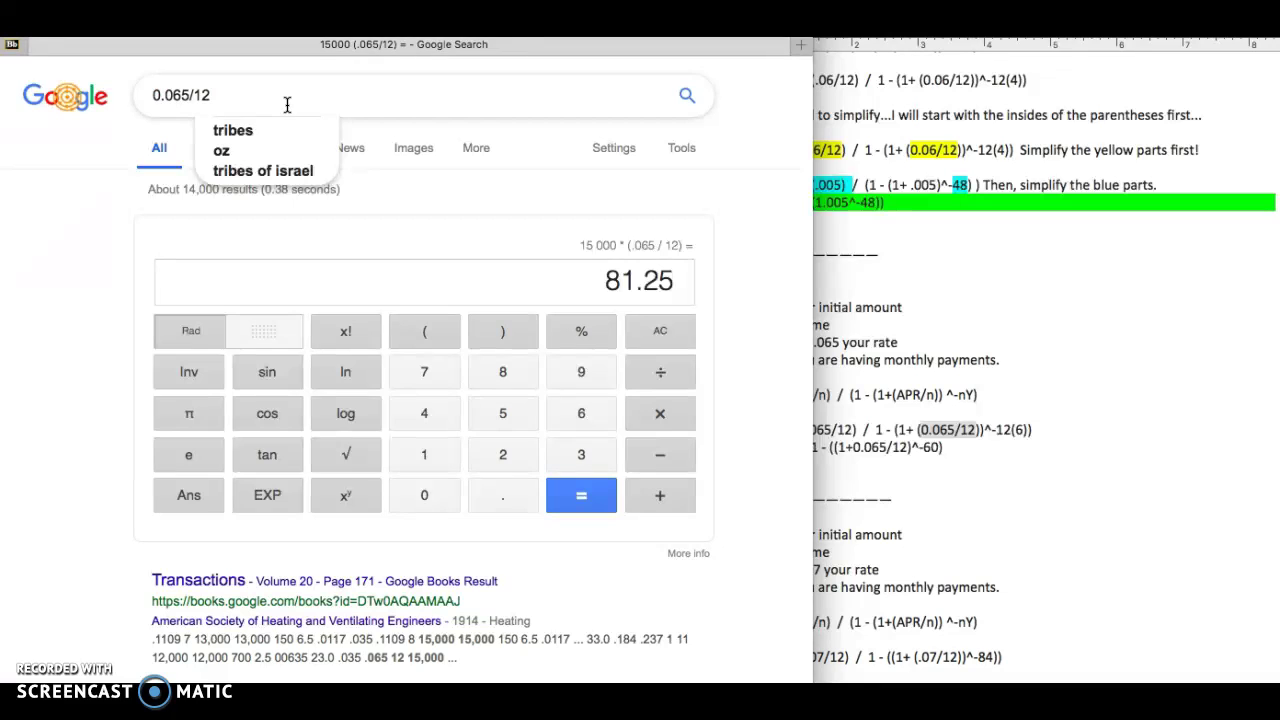
pyautogui.write('=')
pyautogui.press('Return')
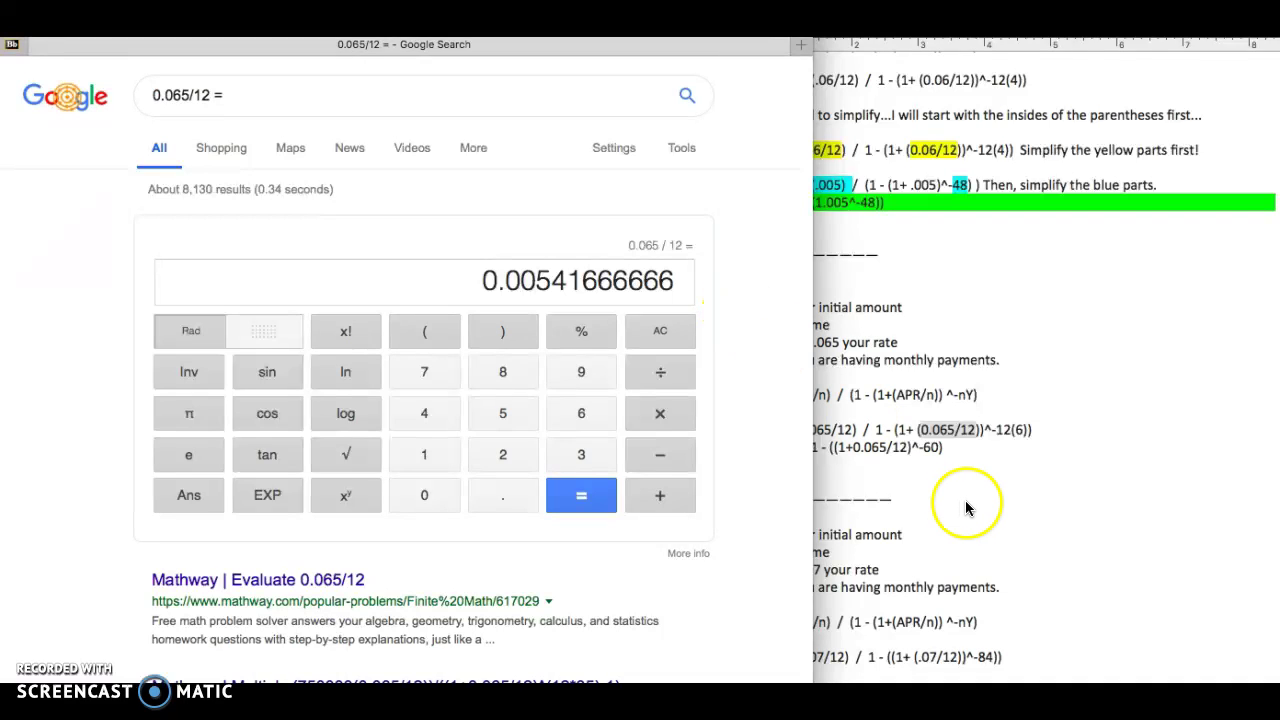
# Shift the notes document slightly away from the calculator, and add 1 to the 0.065/12 answer for the five-year loan.
pyautogui.click(905, 437)
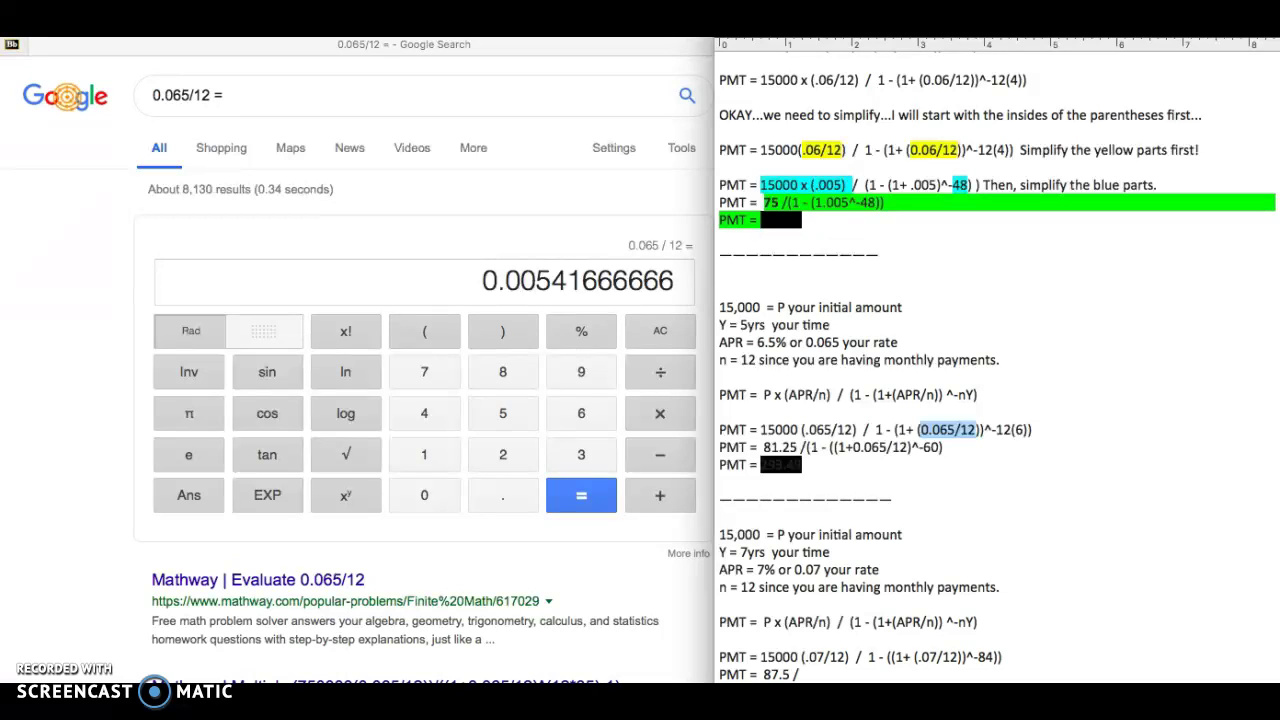
pyautogui.moveTo(1005, 28); pyautogui.dragTo(1029, 28)
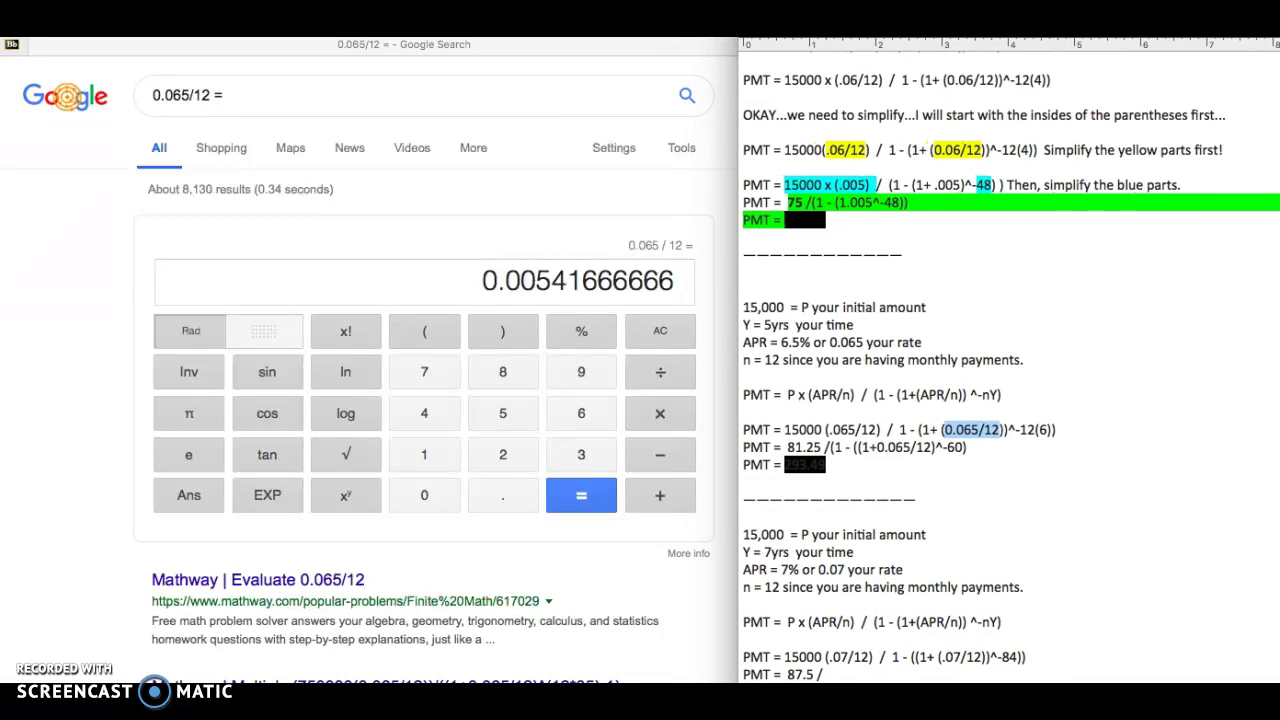
pyautogui.click(674, 533)
pyautogui.click(430, 457)
pyautogui.click(655, 497)
pyautogui.click(192, 500)
pyautogui.click(584, 505)
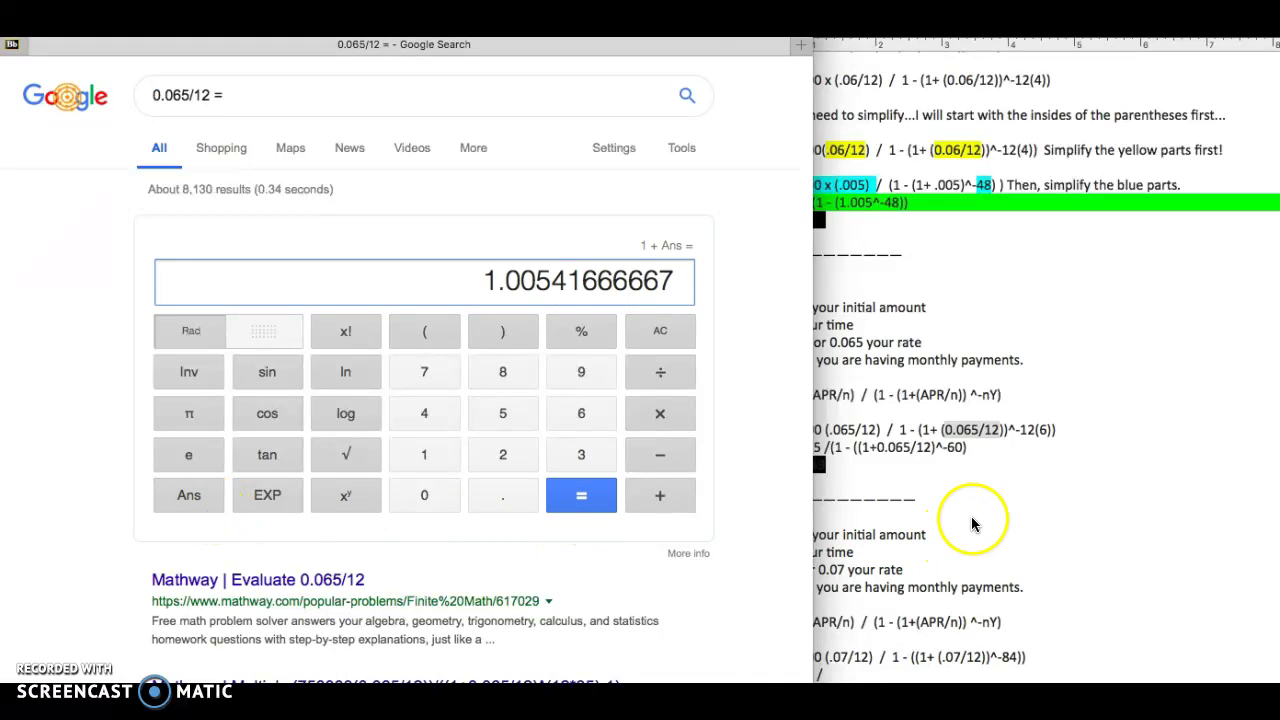
# Raise the 1 + 0.065/12 answer for the five-year loan to the power of -60 in the calculator.
pyautogui.click(973, 524)
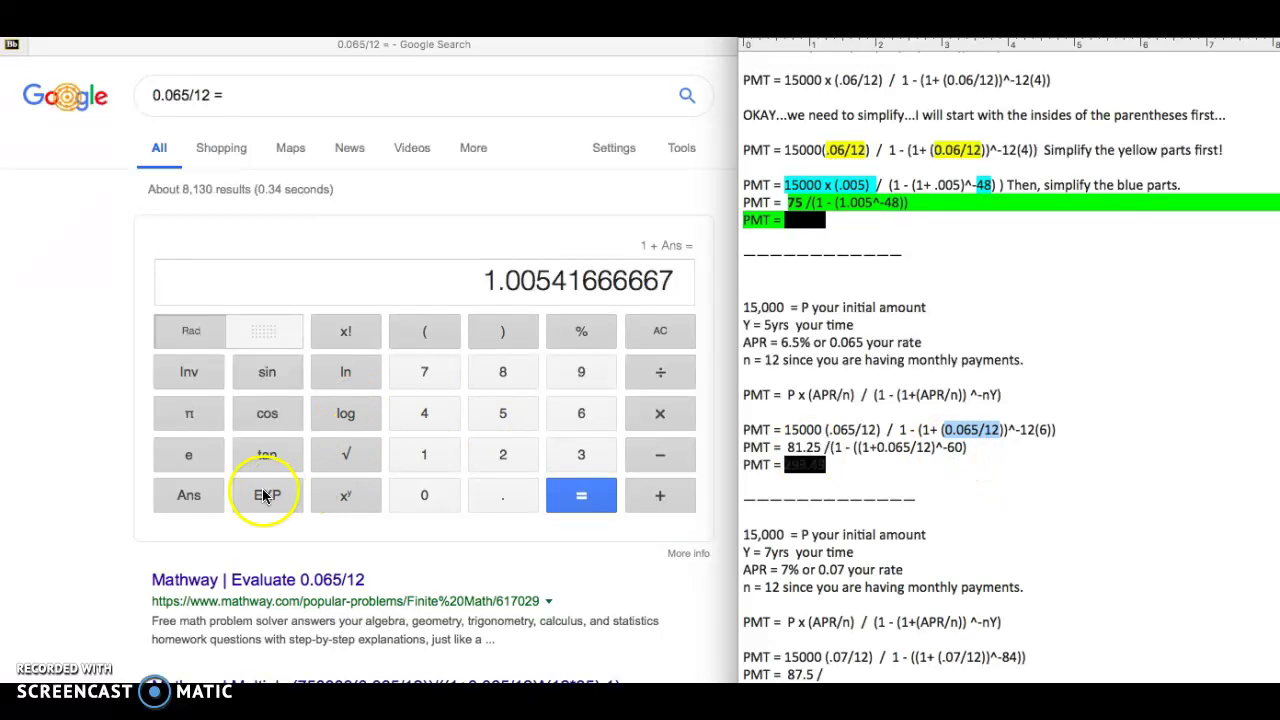
pyautogui.click(452, 546)
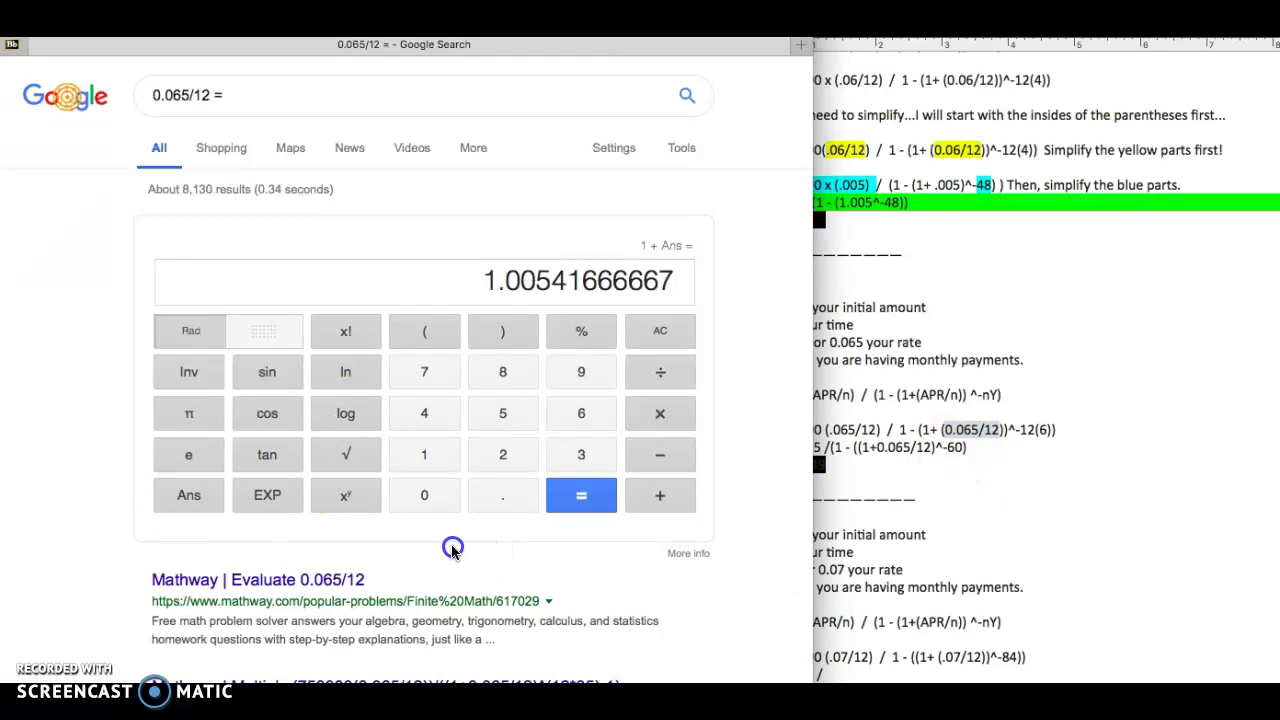
pyautogui.click(342, 501)
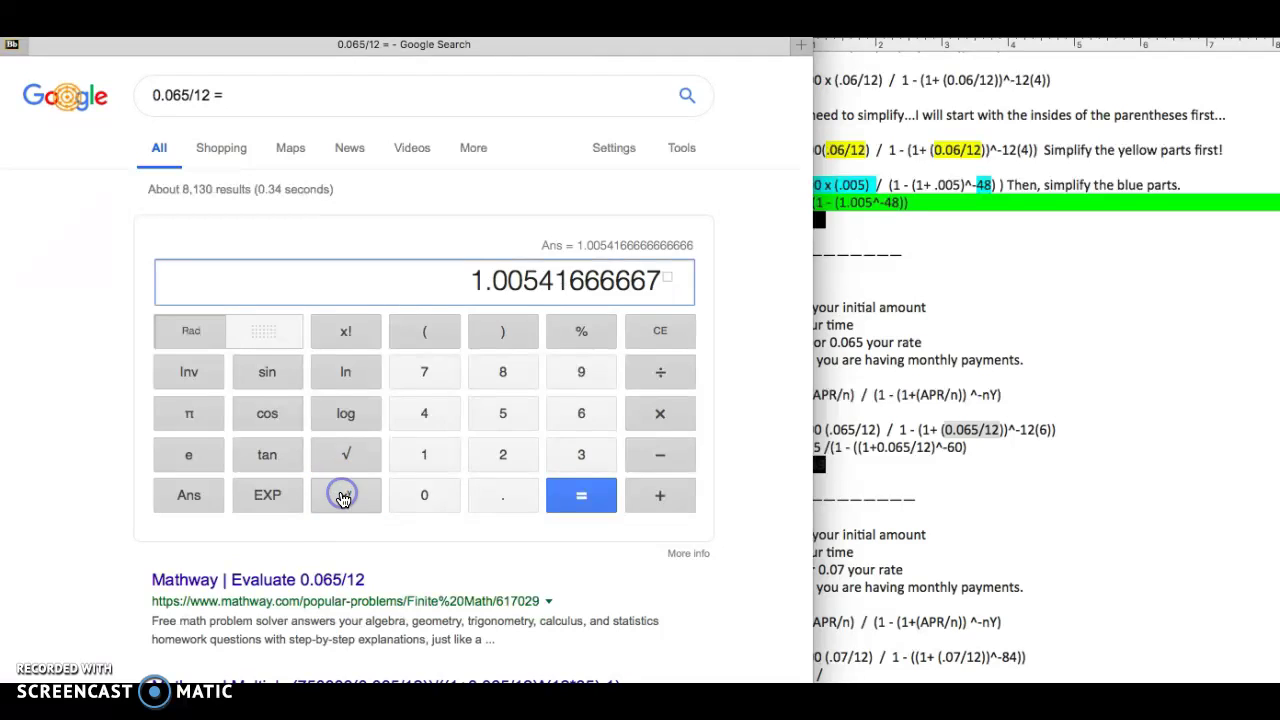
pyautogui.click(668, 457)
pyautogui.click(588, 411)
pyautogui.click(428, 496)
pyautogui.click(570, 503)
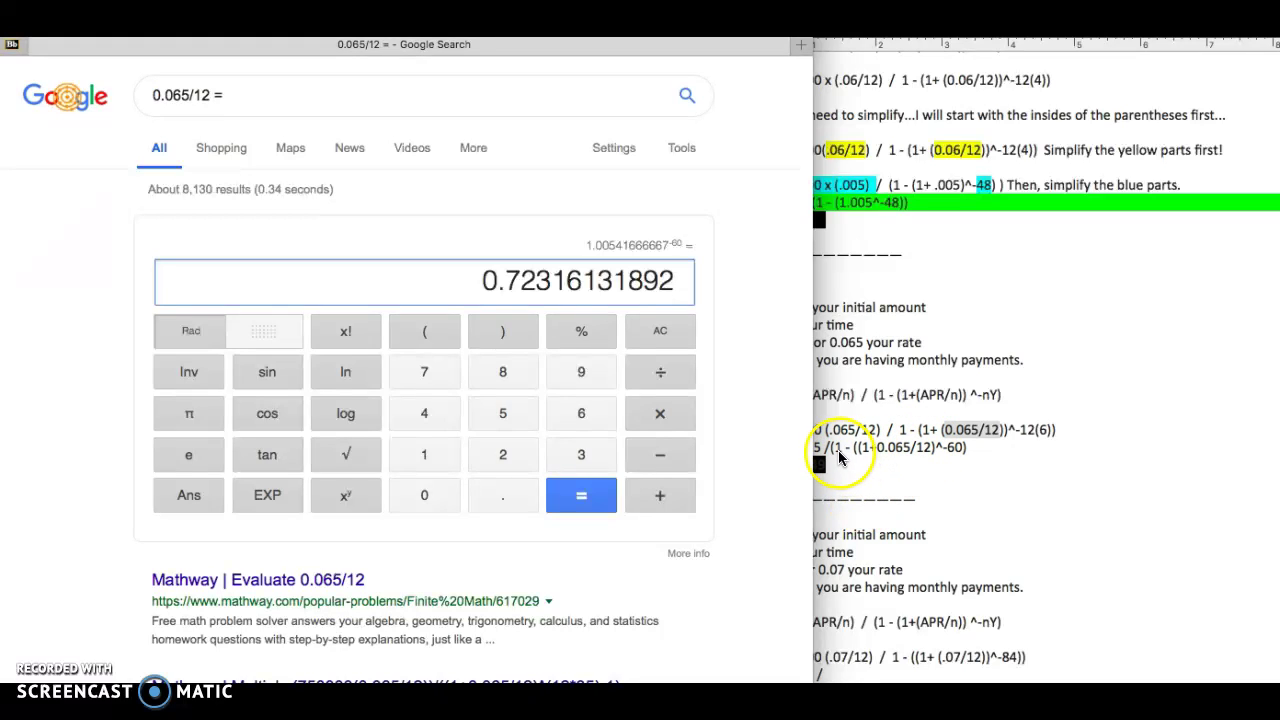
# Subtract the five-year loan's power result from 1, using the calculator's stored answer.
pyautogui.click(890, 486)
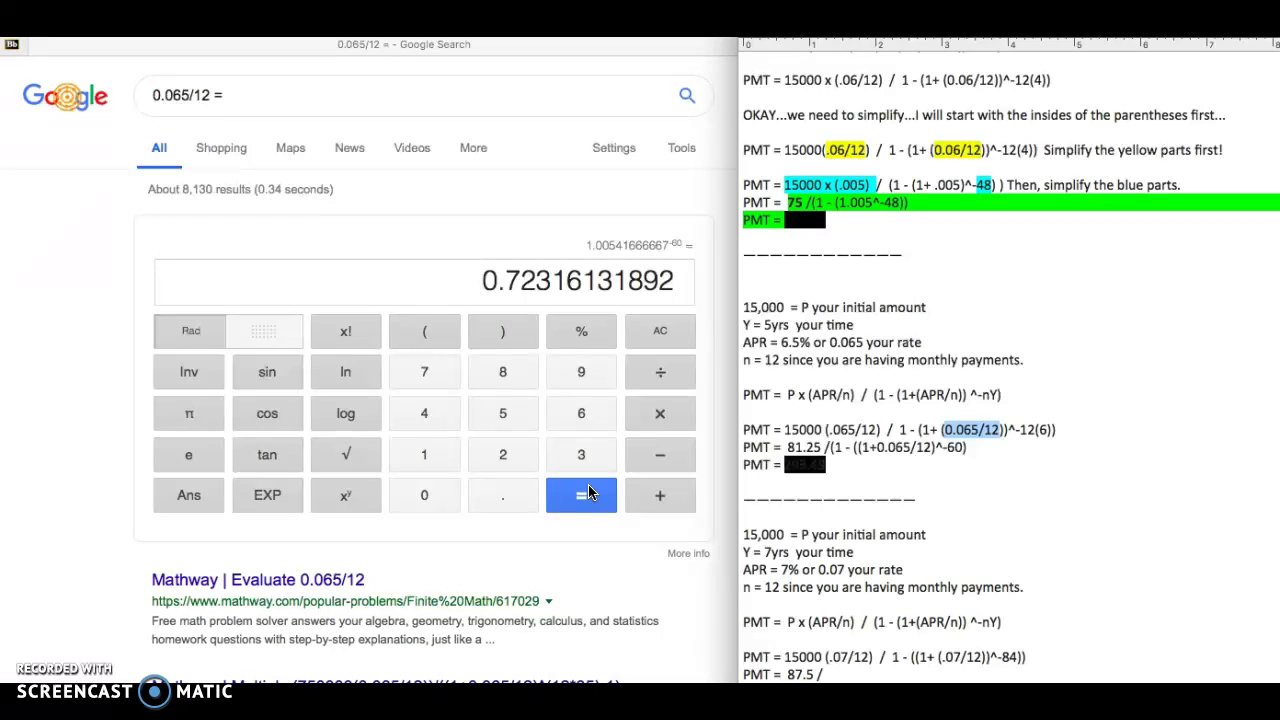
pyautogui.click(431, 458)
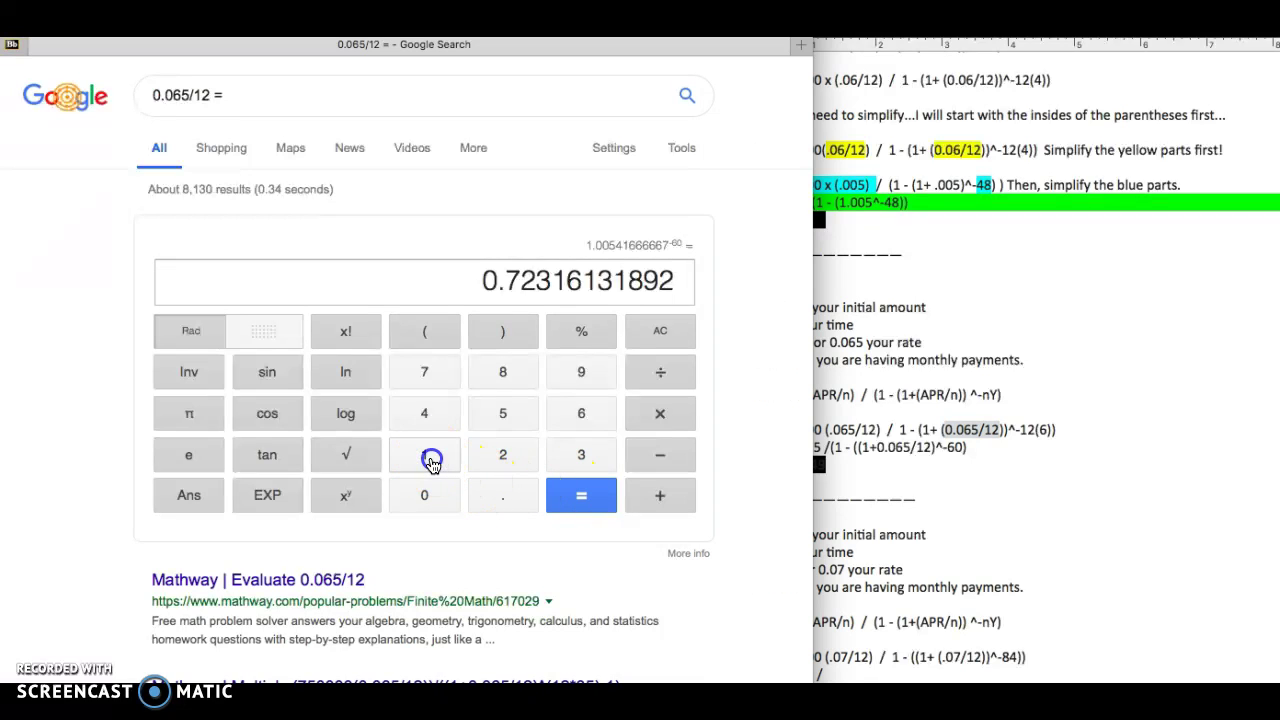
pyautogui.click(431, 458)
pyautogui.click(667, 457)
pyautogui.click(177, 497)
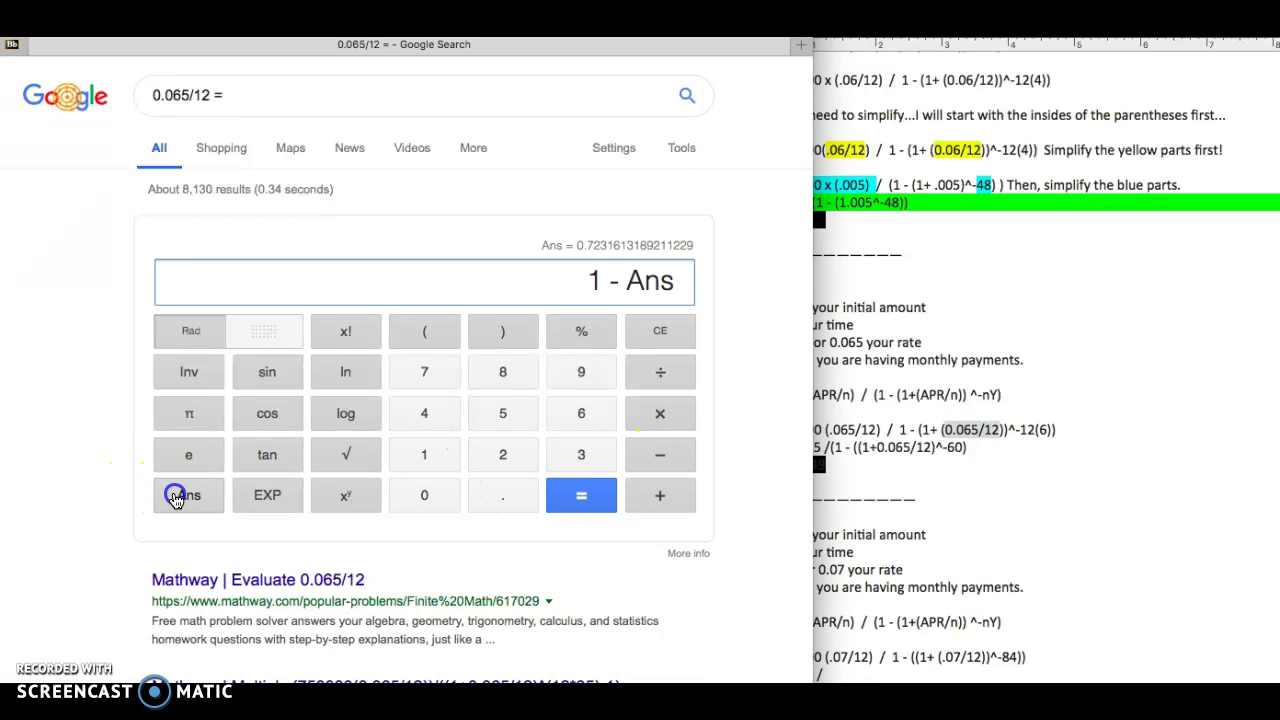
pyautogui.click(581, 495)
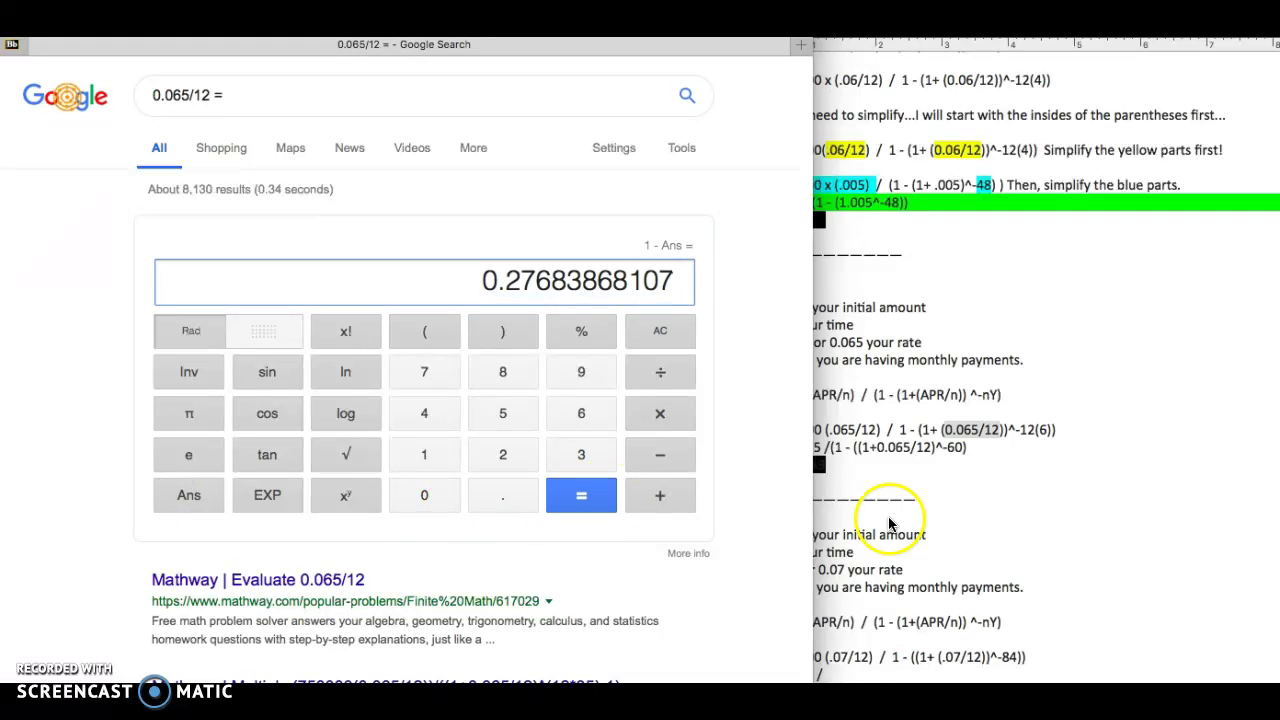
# Divide 81.25 by the stored answer to compute the five-year loan's monthly payment.
pyautogui.click(988, 515)
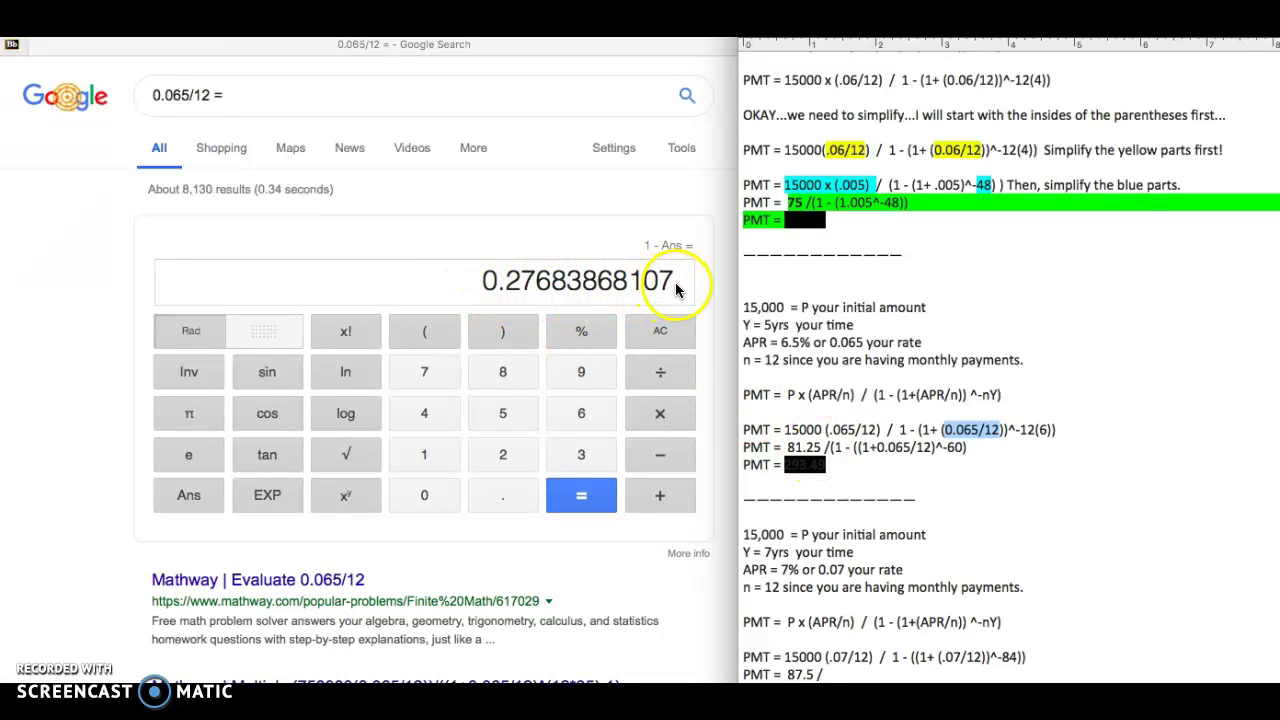
pyautogui.click(500, 371)
pyautogui.click(491, 367)
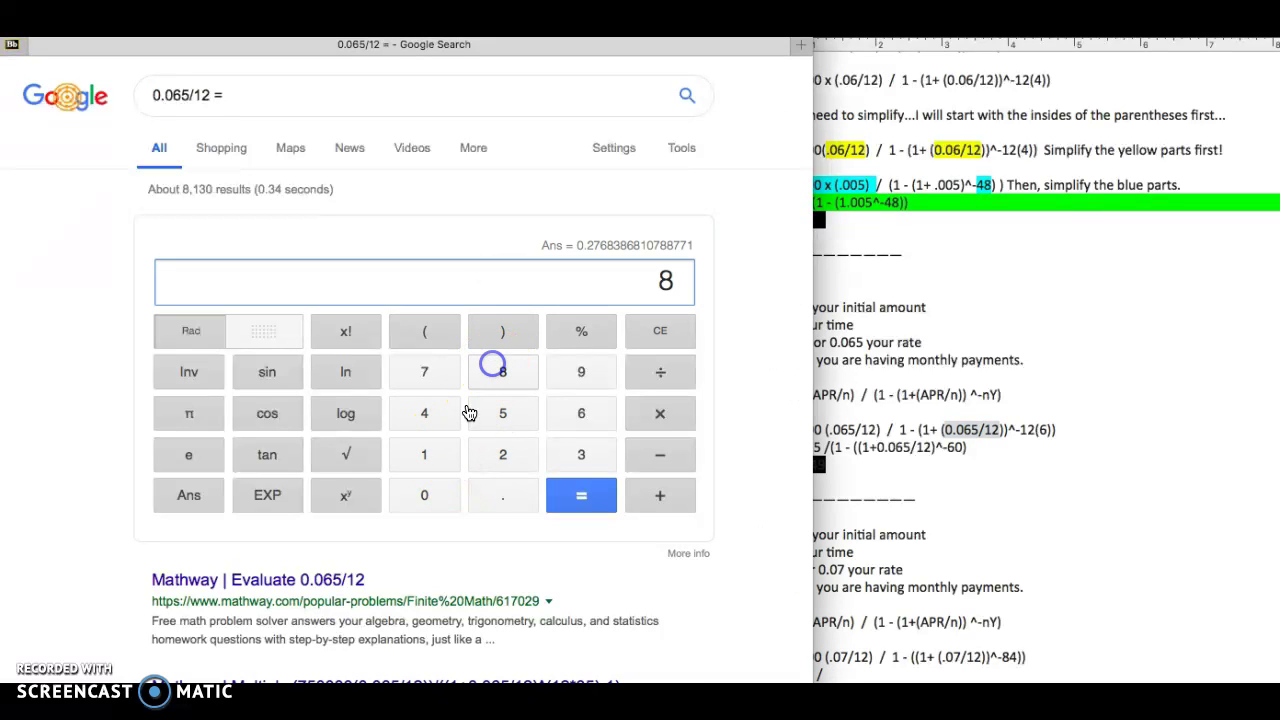
pyautogui.click(438, 460)
pyautogui.click(487, 497)
pyautogui.click(492, 457)
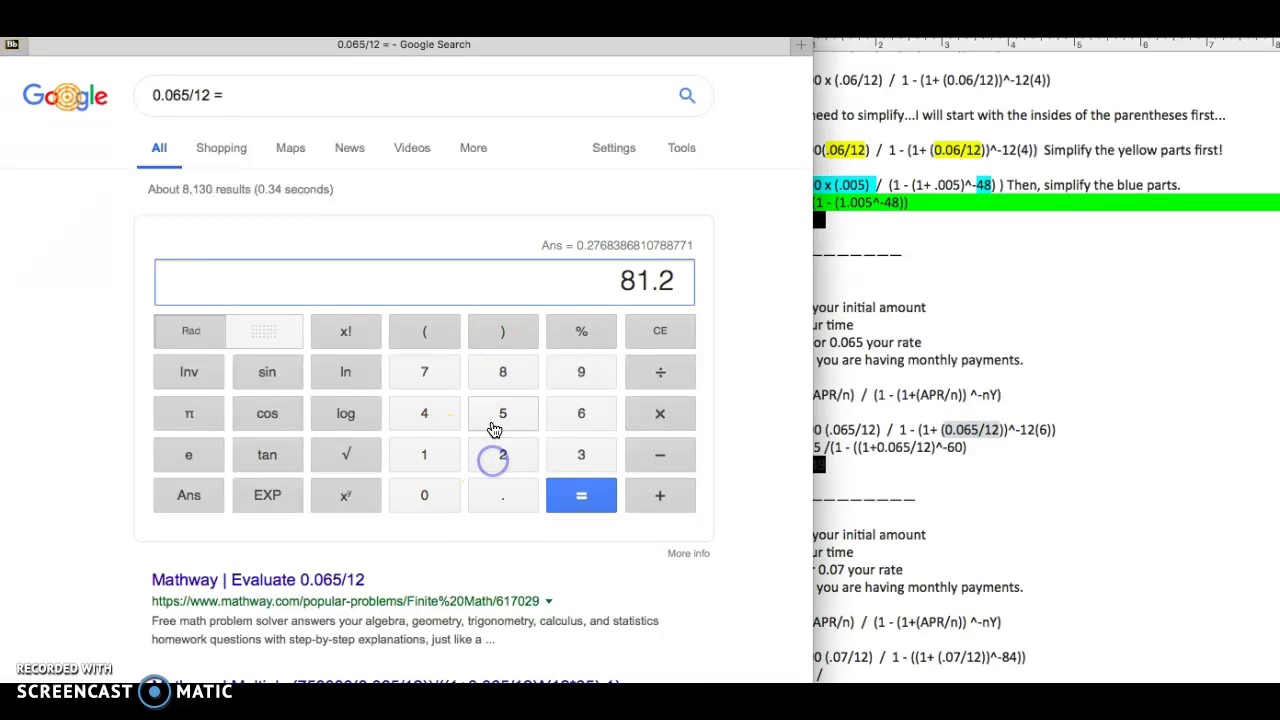
pyautogui.click(494, 420)
pyautogui.click(651, 371)
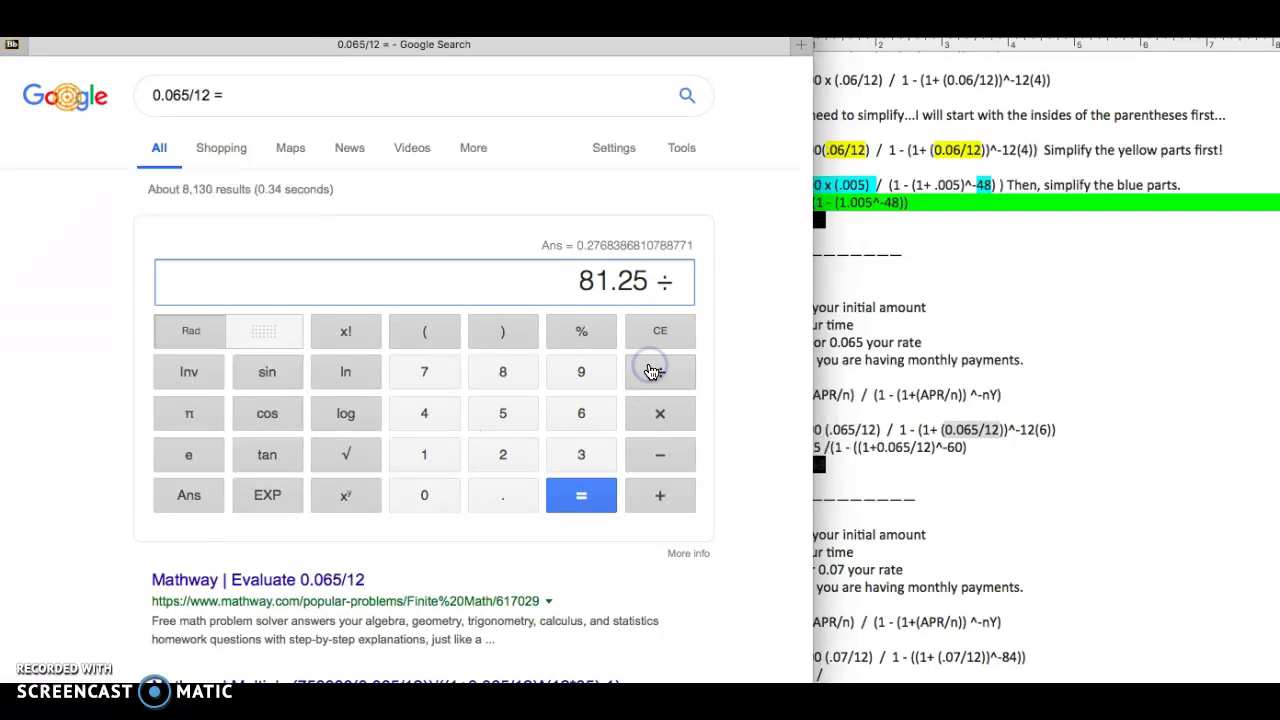
pyautogui.click(189, 497)
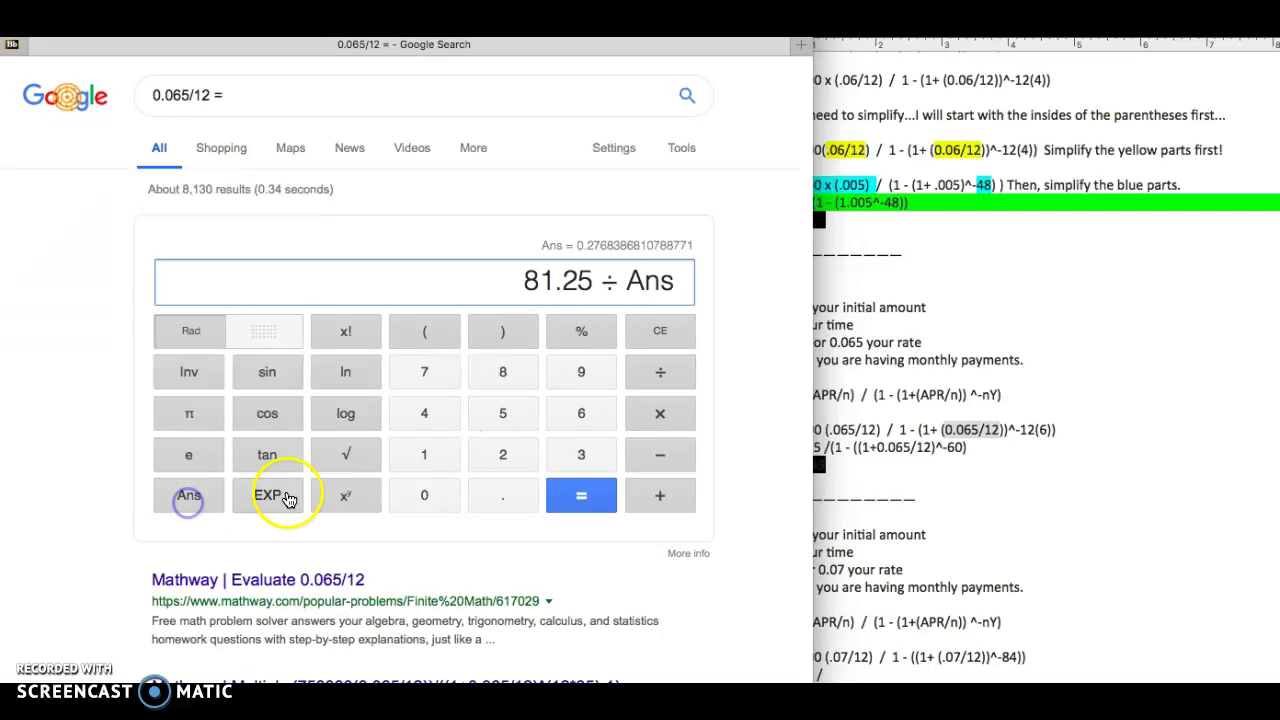
pyautogui.click(573, 501)
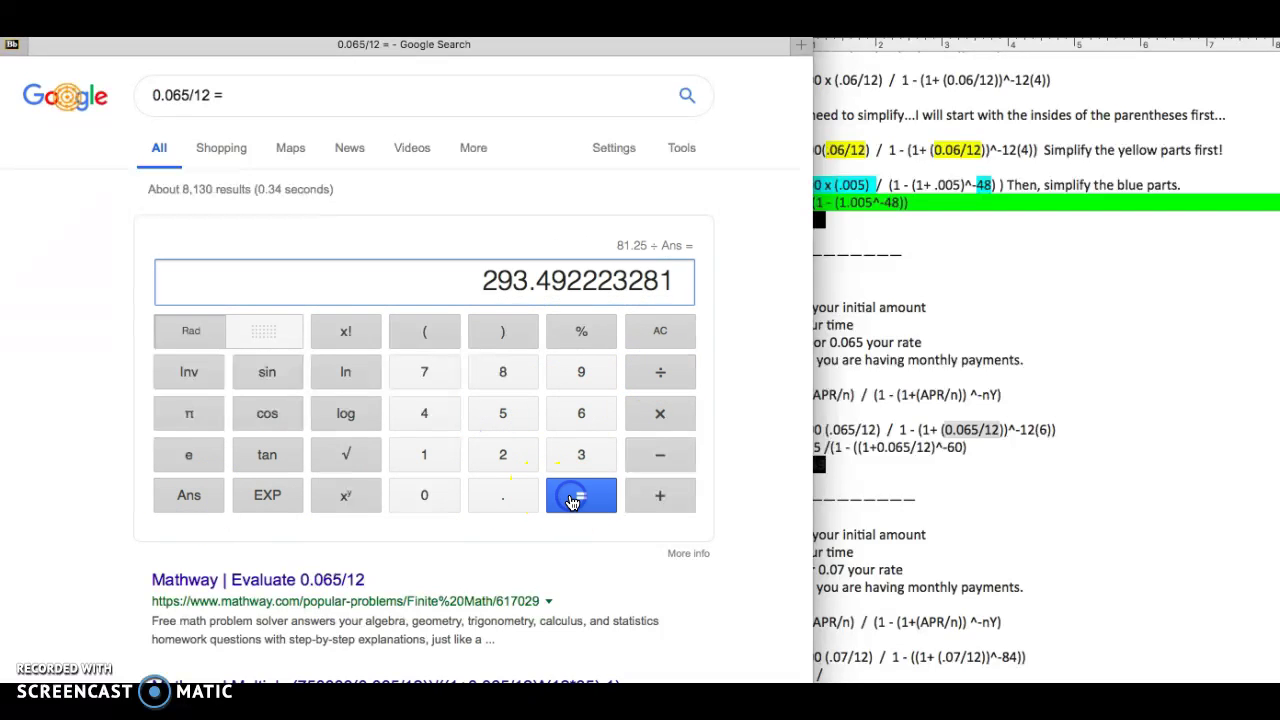
# Reveal the five-year loan's blacked-out PMT result by selecting it, and compare it with the affordable $275.00 in the problem statement.
pyautogui.click(932, 495)
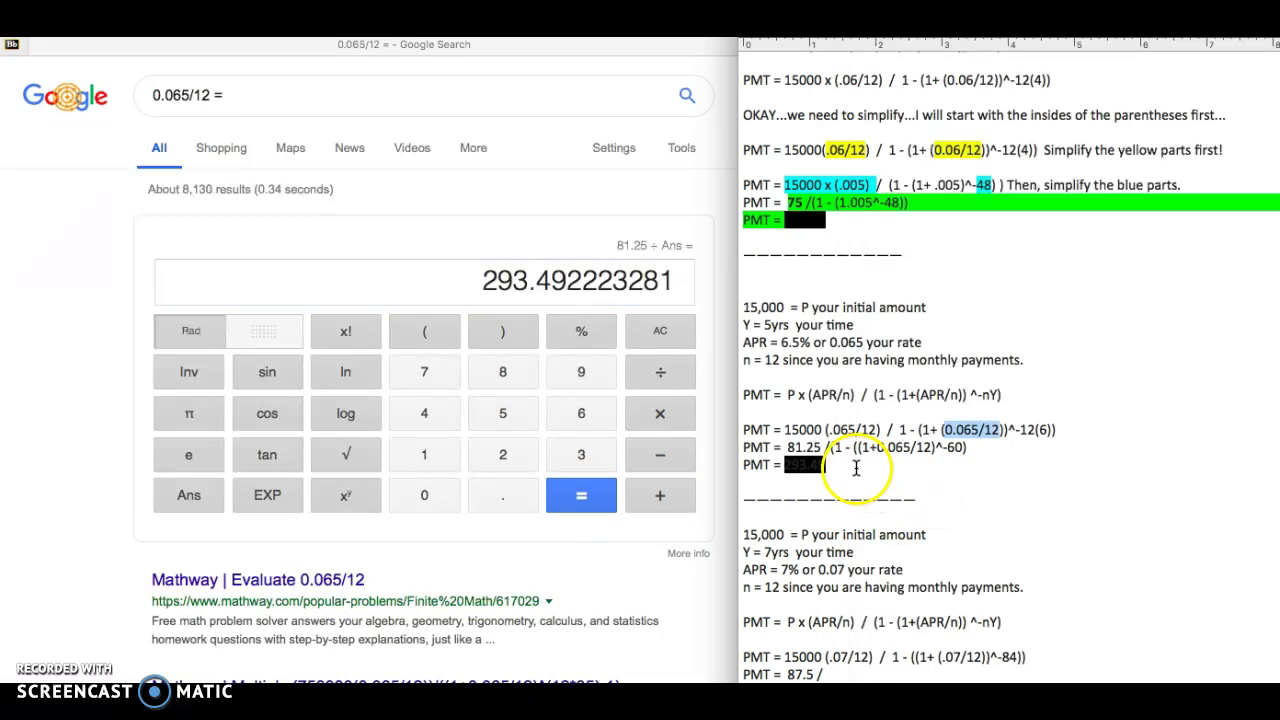
pyautogui.click(818, 467)
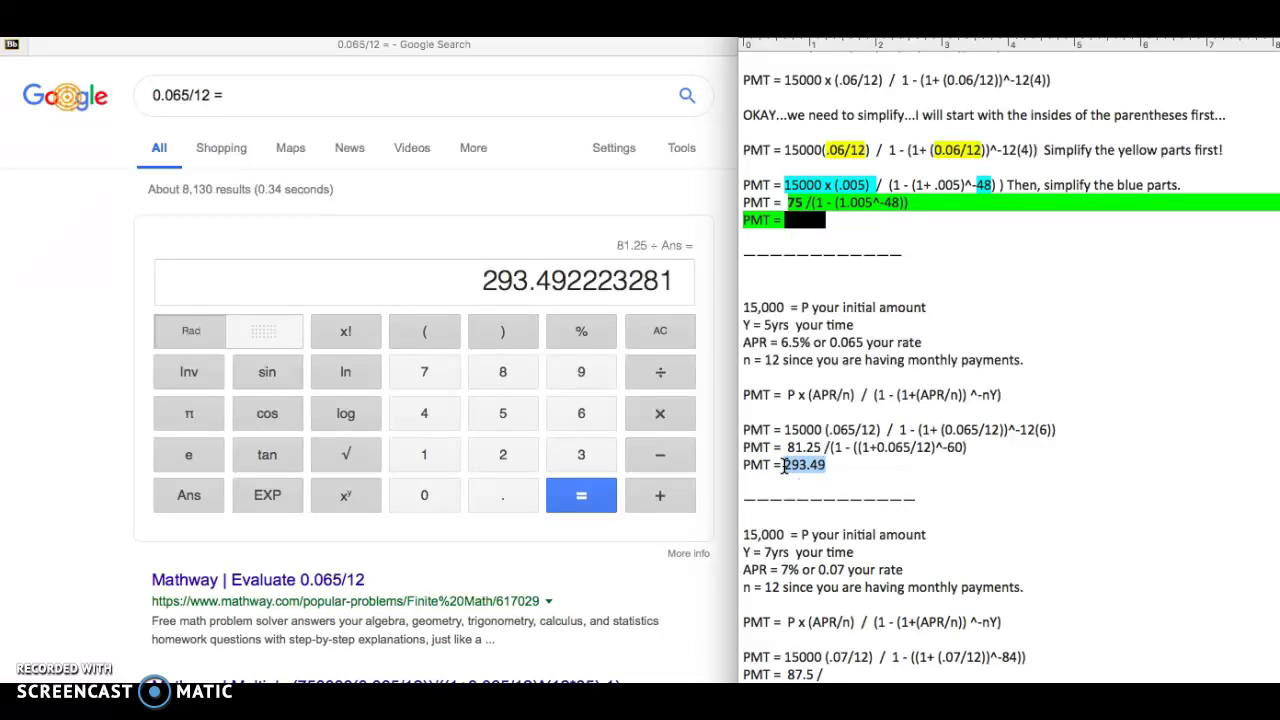
pyautogui.scroll(5, 848, 367)
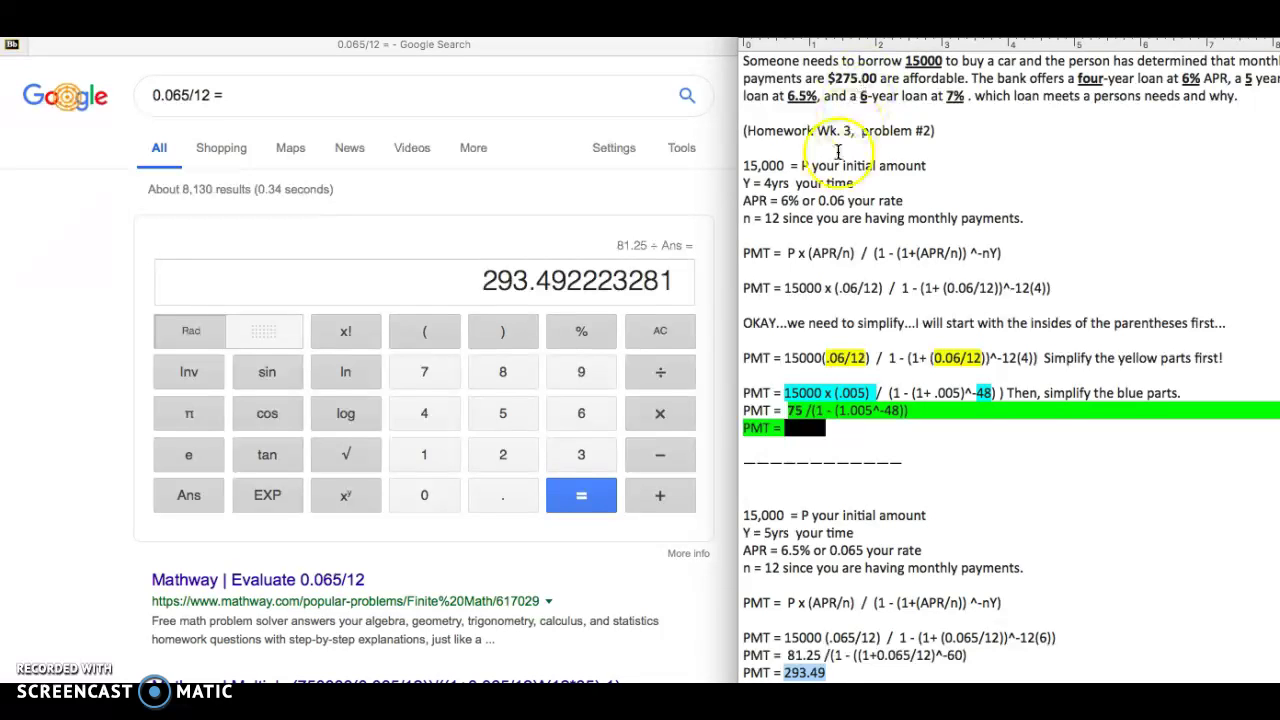
pyautogui.scroll(-3, 825, 218)
pyautogui.scroll(-2, 825, 218)
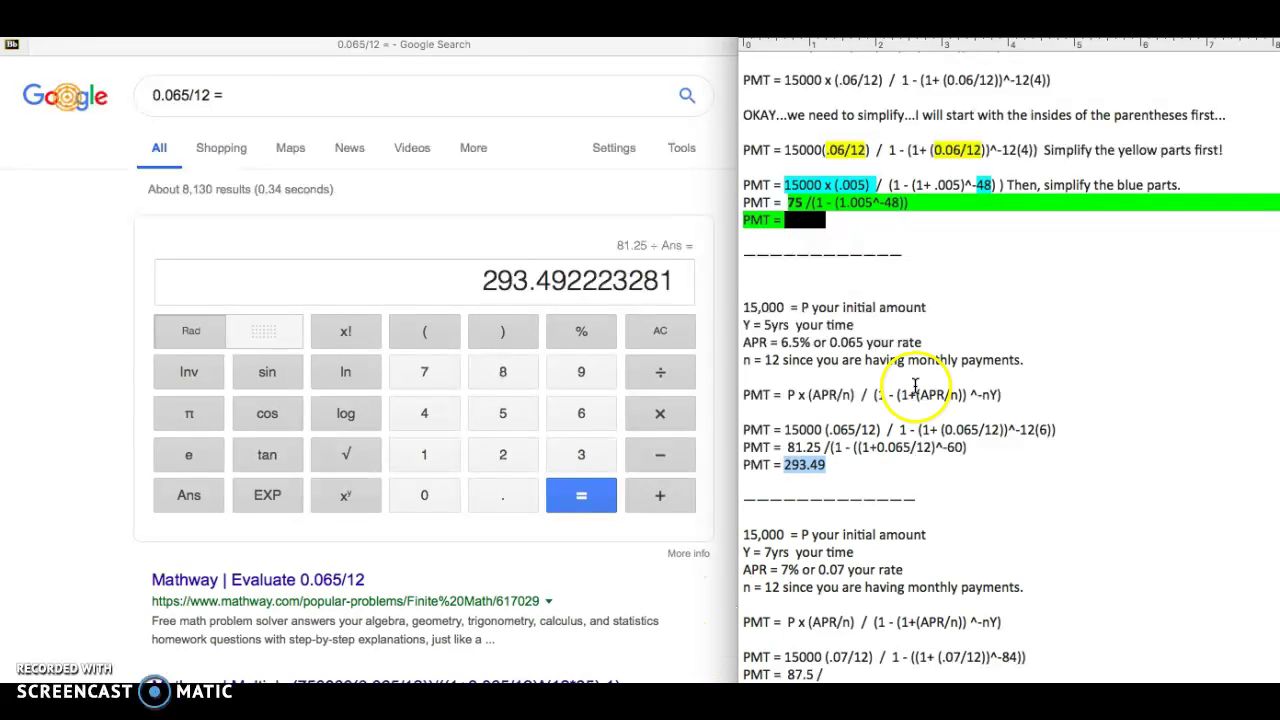
pyautogui.click(1005, 364)
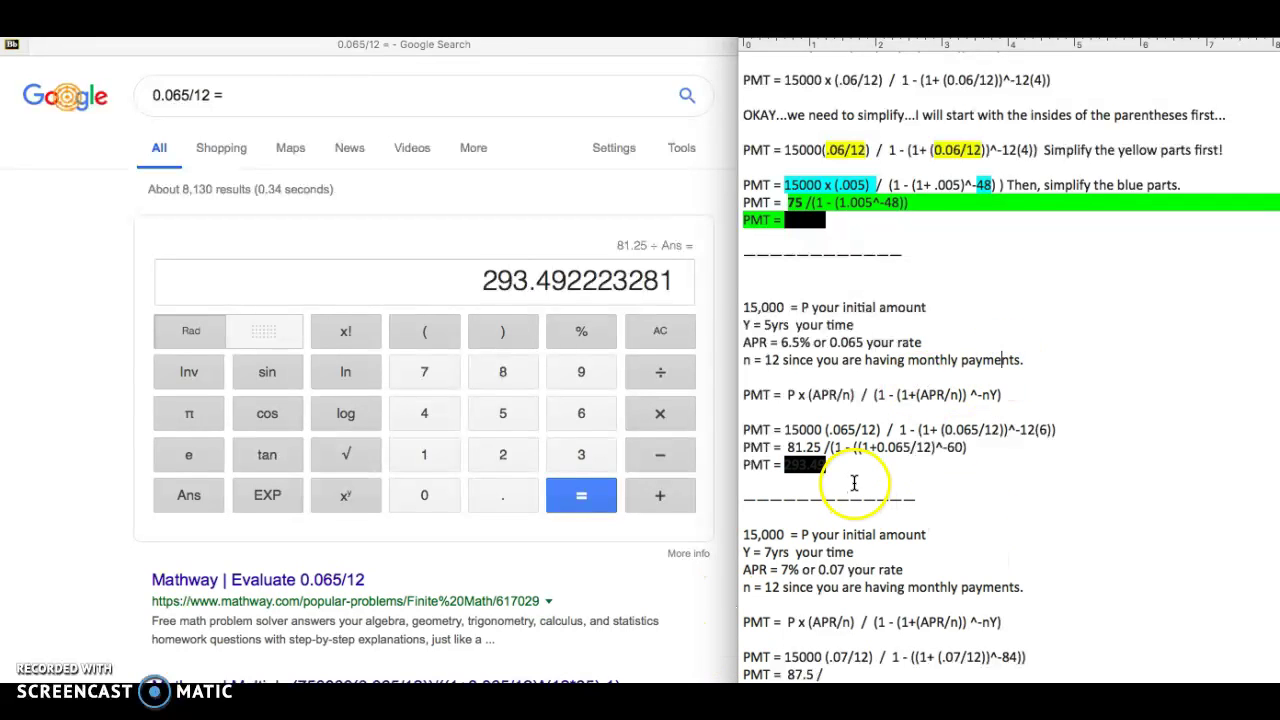
# Delete the dashed separator line between the four-year and five-year loan calculations in the notes.
pyautogui.moveTo(831, 277); pyautogui.dragTo(747, 253)
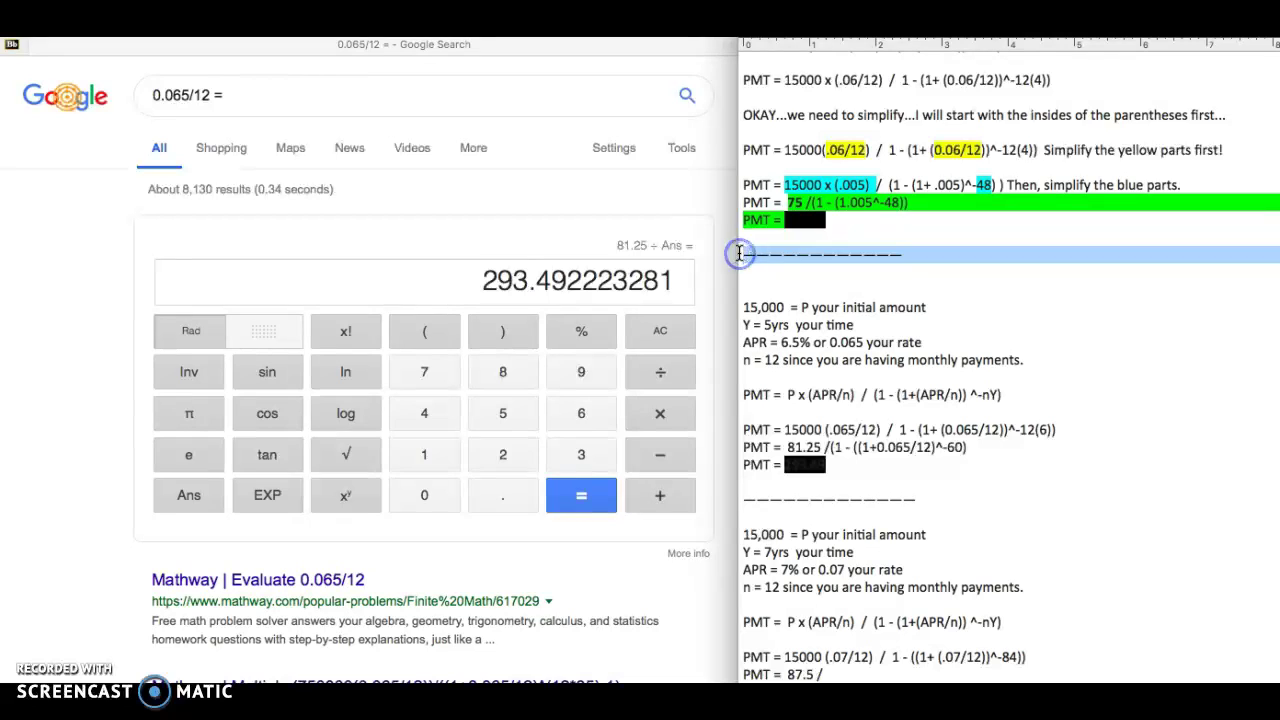
pyautogui.press('BackSpace')
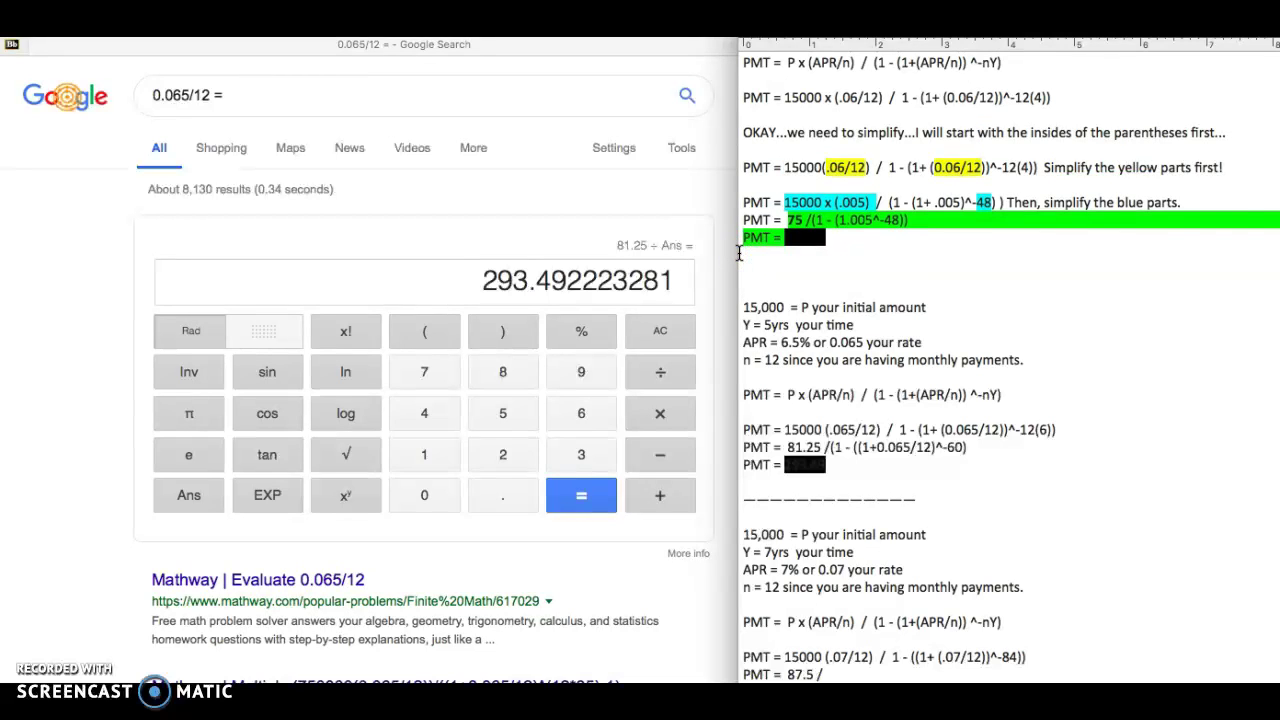
pyautogui.moveTo(1008, 20)
pyautogui.mouseDown()
pyautogui.moveTo(948, 17)
pyautogui.moveTo(1016, 16)
pyautogui.mouseUp()
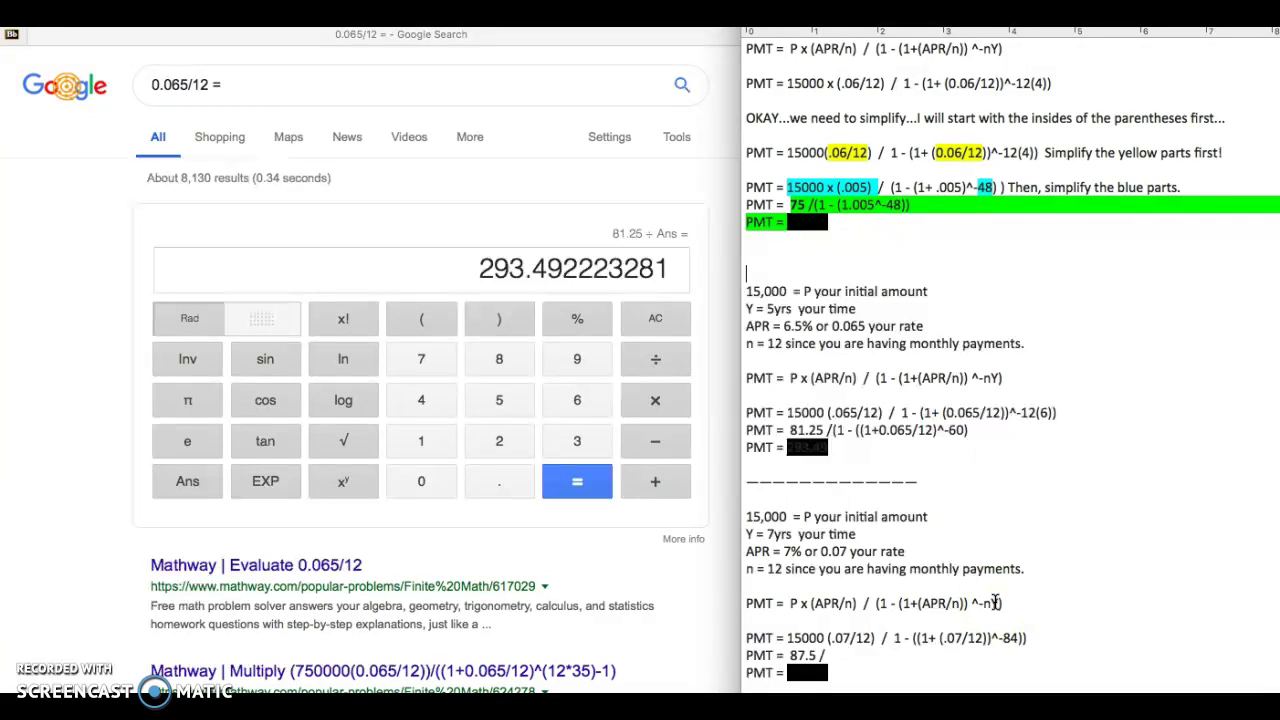
# Copy 15000 (.07/12) from the seven-year loan's PMT formula and evaluate it in Google followed by an equals sign.
pyautogui.moveTo(877, 638); pyautogui.dragTo(829, 638)
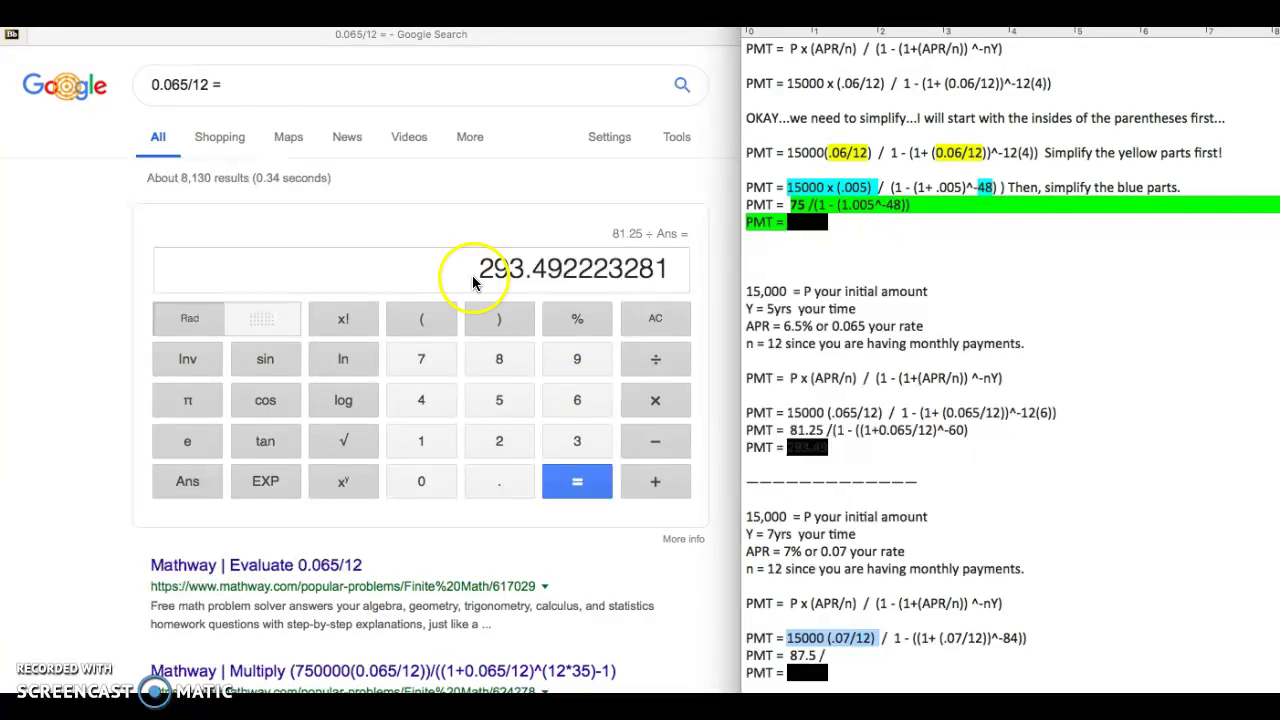
pyautogui.tripleClick(256, 87)
pyautogui.write('15000 (.07/12)')
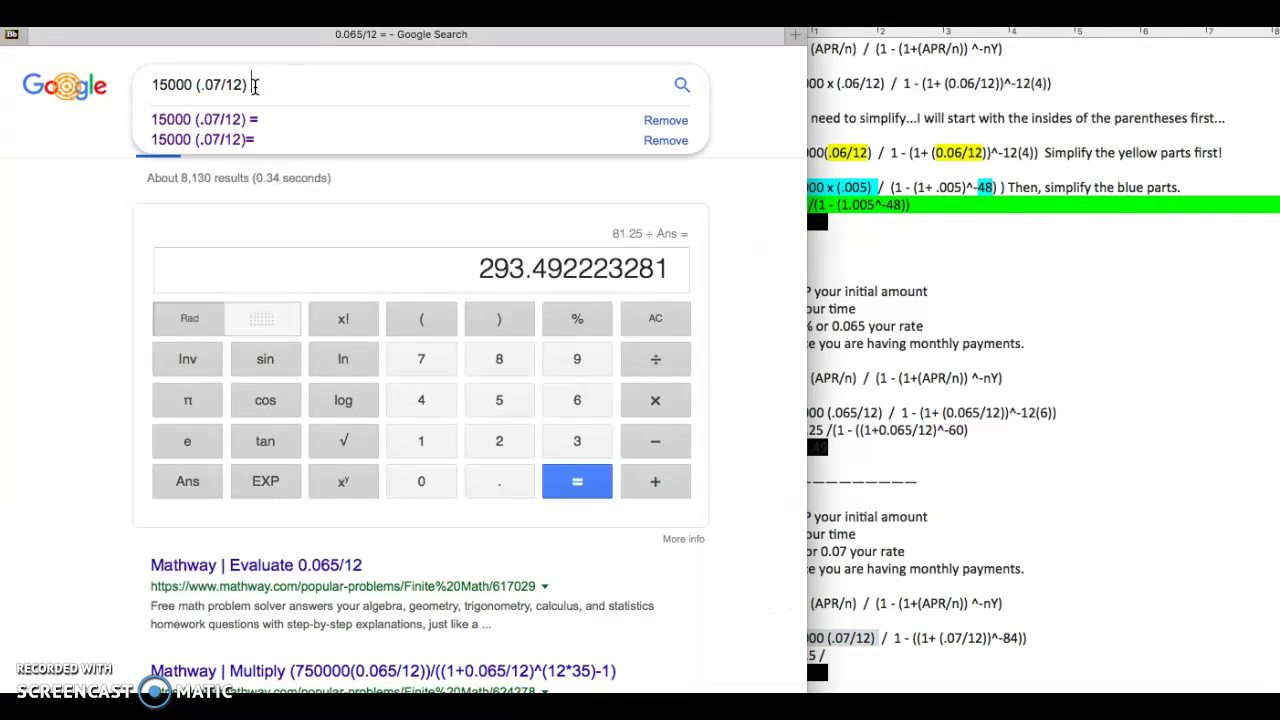
pyautogui.press('Return')
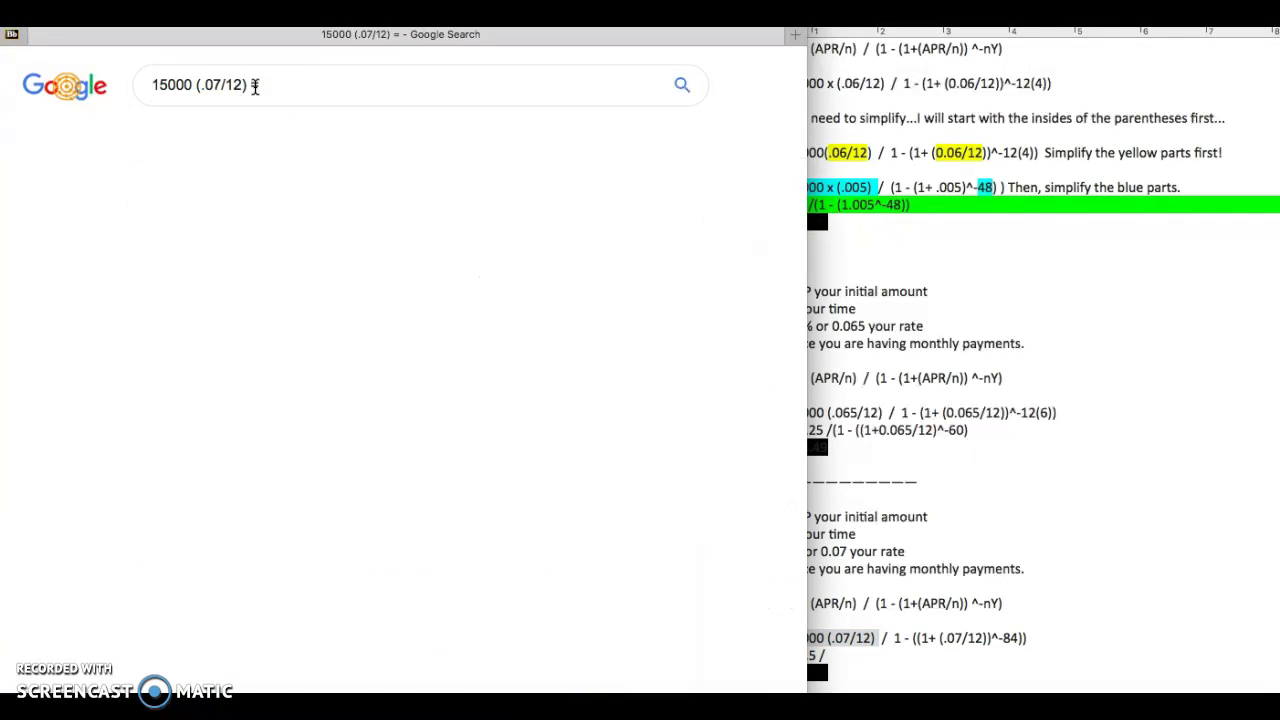
pyautogui.click(1072, 380)
pyautogui.click(790, 655)
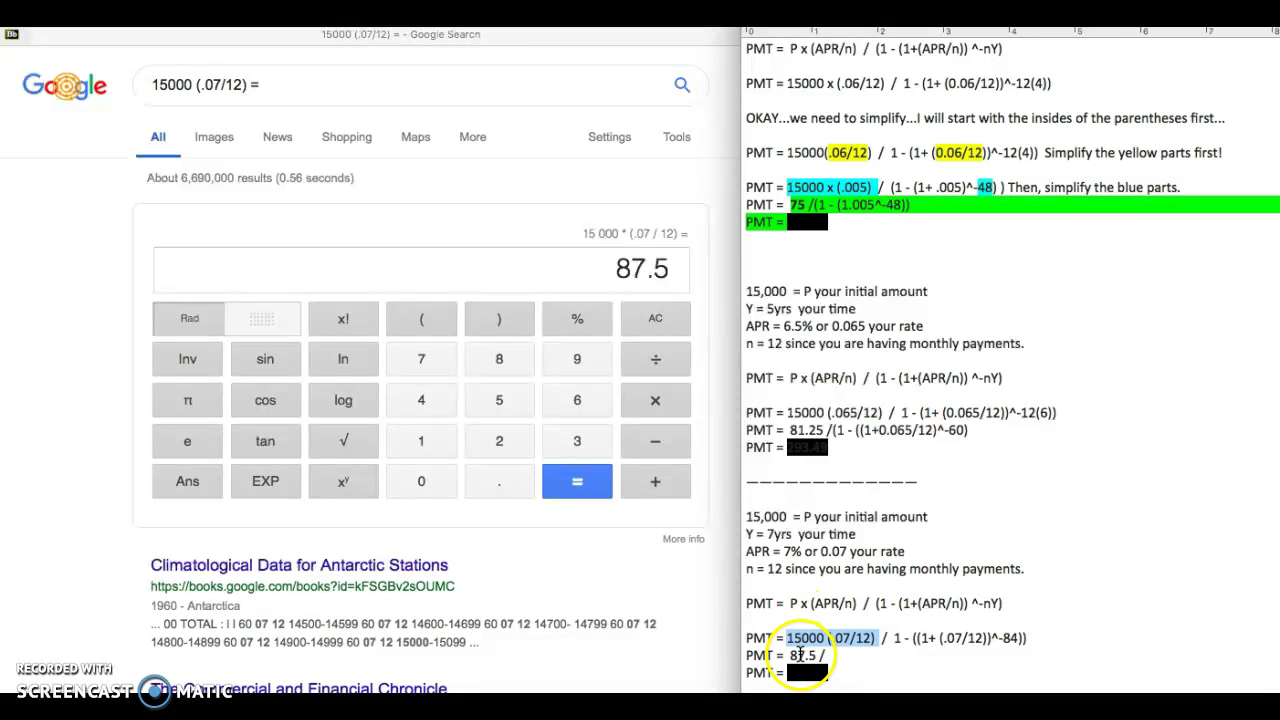
# Copy .07/12 from the denominator of the seven-year loan's PMT formula and evaluate .07/12 = in Google.
pyautogui.moveTo(984, 637); pyautogui.dragTo(948, 637)
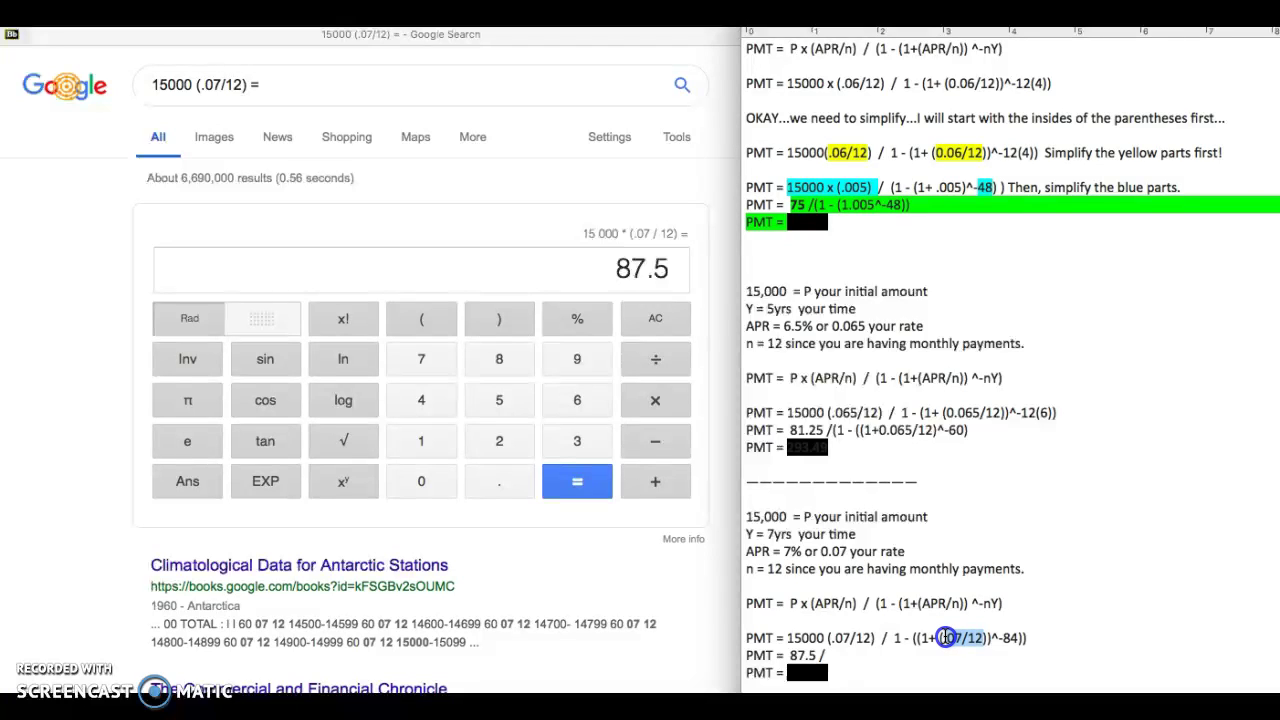
pyautogui.click(1017, 637)
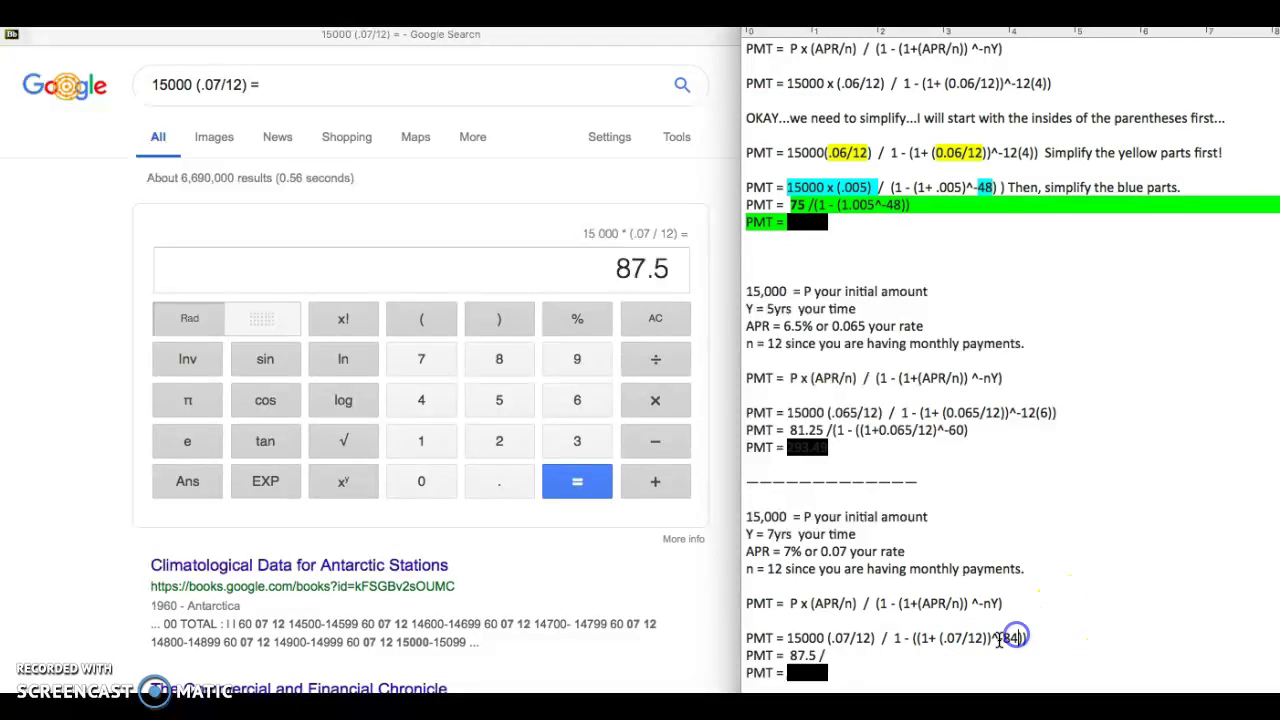
pyautogui.moveTo(986, 637); pyautogui.dragTo(943, 640)
pyautogui.hotkey('ctrl', 'c')
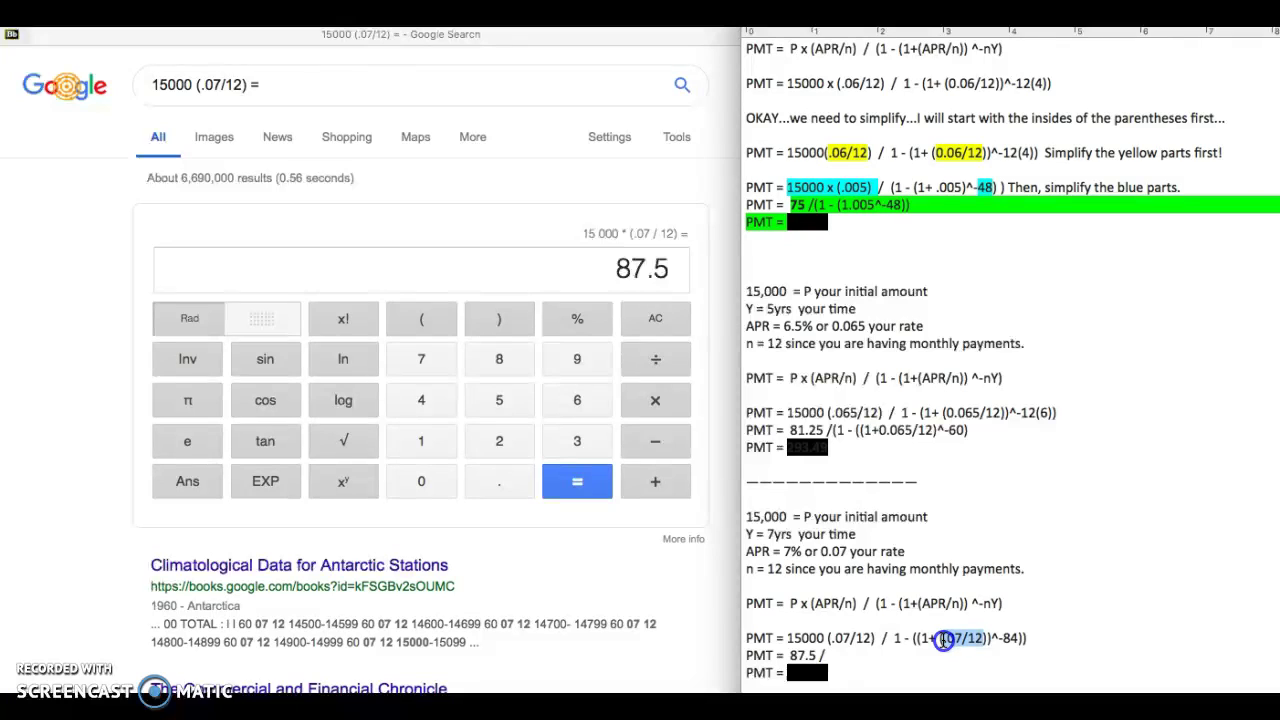
pyautogui.tripleClick(426, 86)
pyautogui.hotkey('ctrl', 'v')
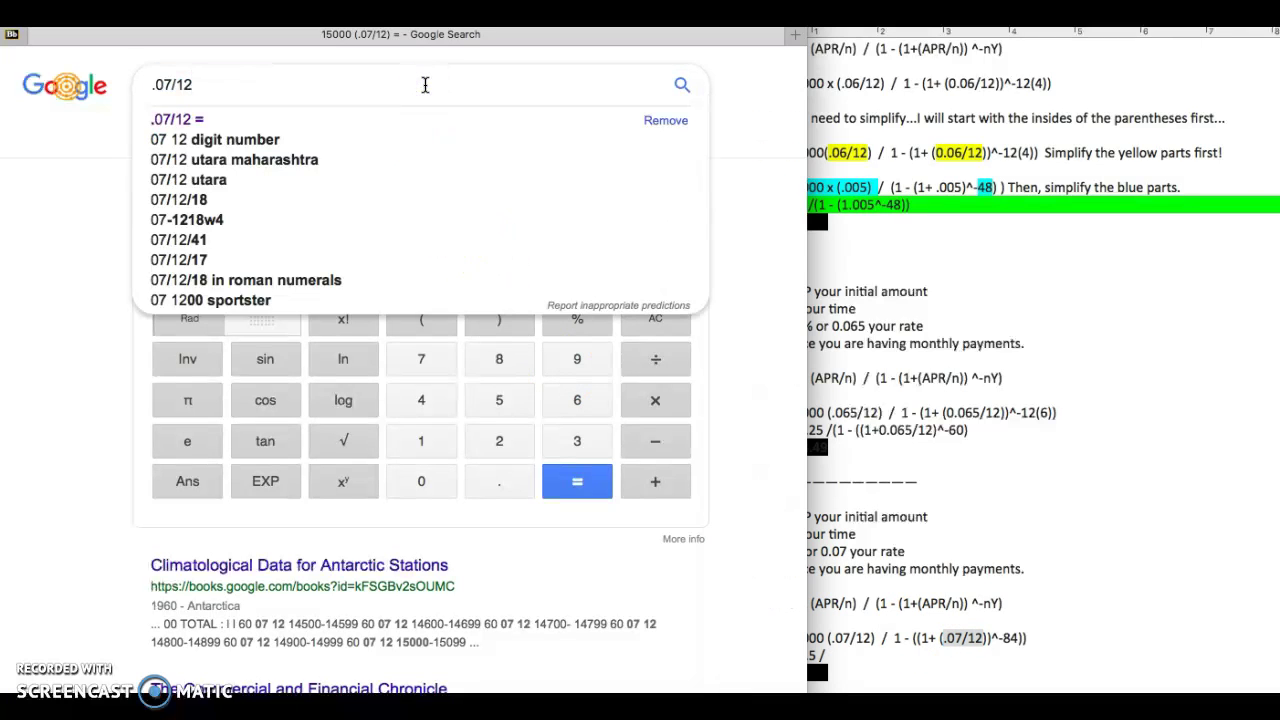
pyautogui.write('=')
pyautogui.press('Return')
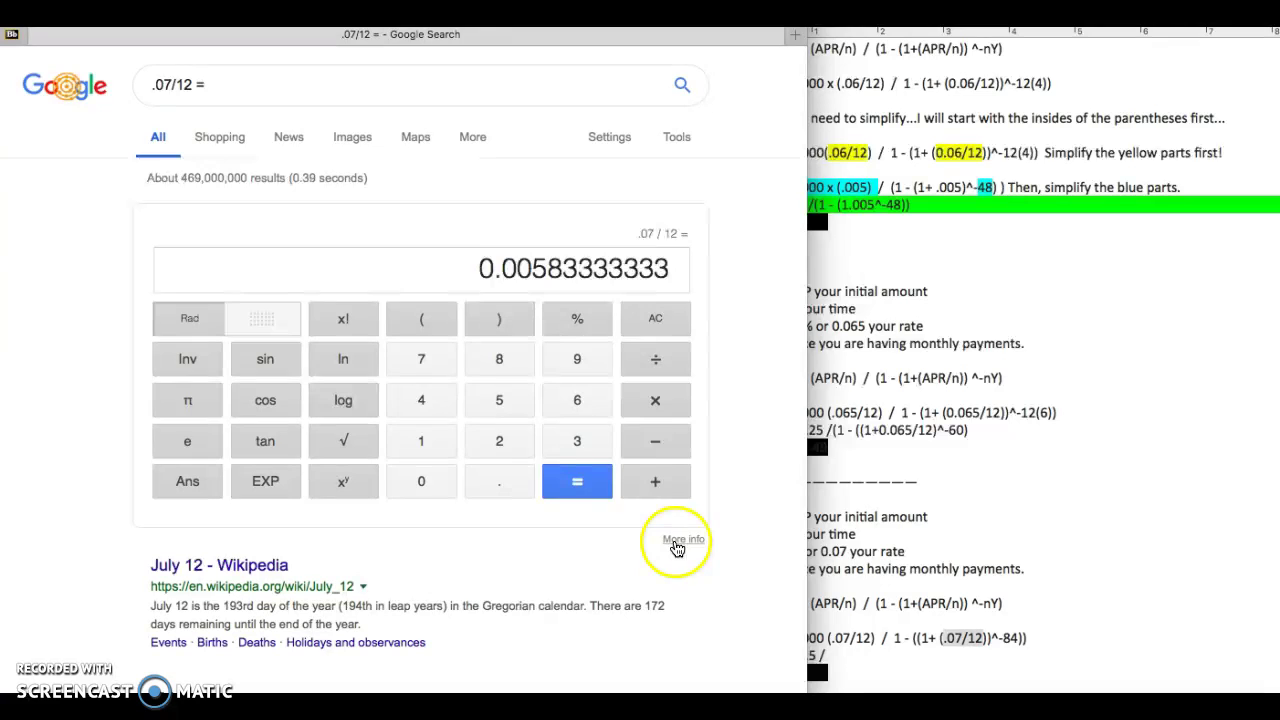
# Add 1 to the .07/12 answer for the seven-year loan in the calculator.
pyautogui.click(421, 441)
pyautogui.click(655, 481)
pyautogui.click(189, 481)
pyautogui.click(578, 483)
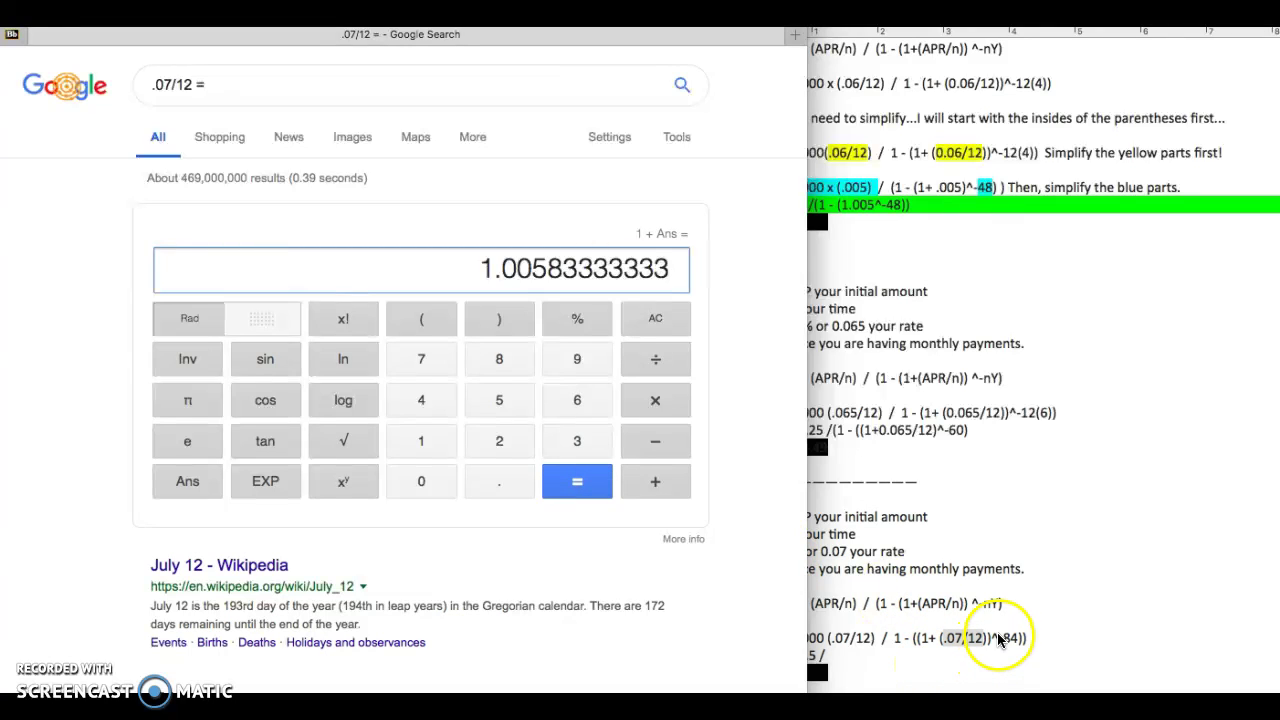
# Highlight 1+ (.07/12) in the seven-year loan's PMT formula and raise its calculator answer to the power of -84.
pyautogui.click(918, 643)
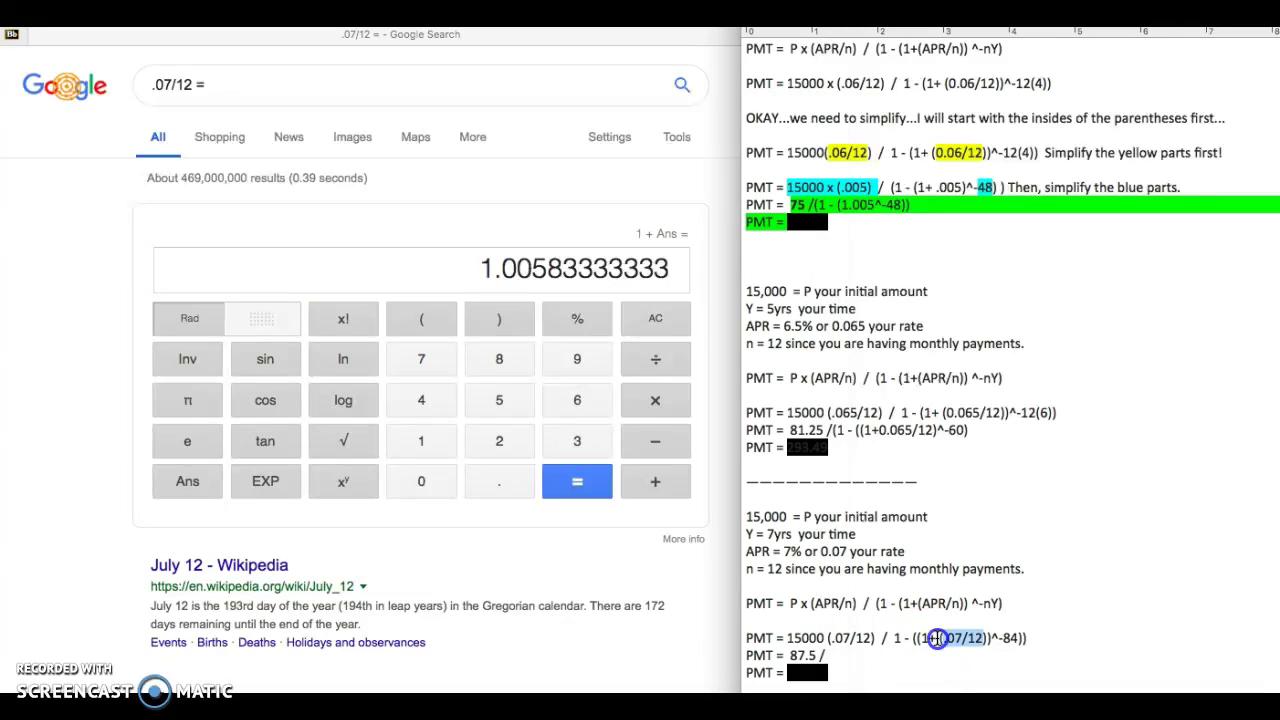
pyautogui.moveTo(918, 640); pyautogui.dragTo(988, 638)
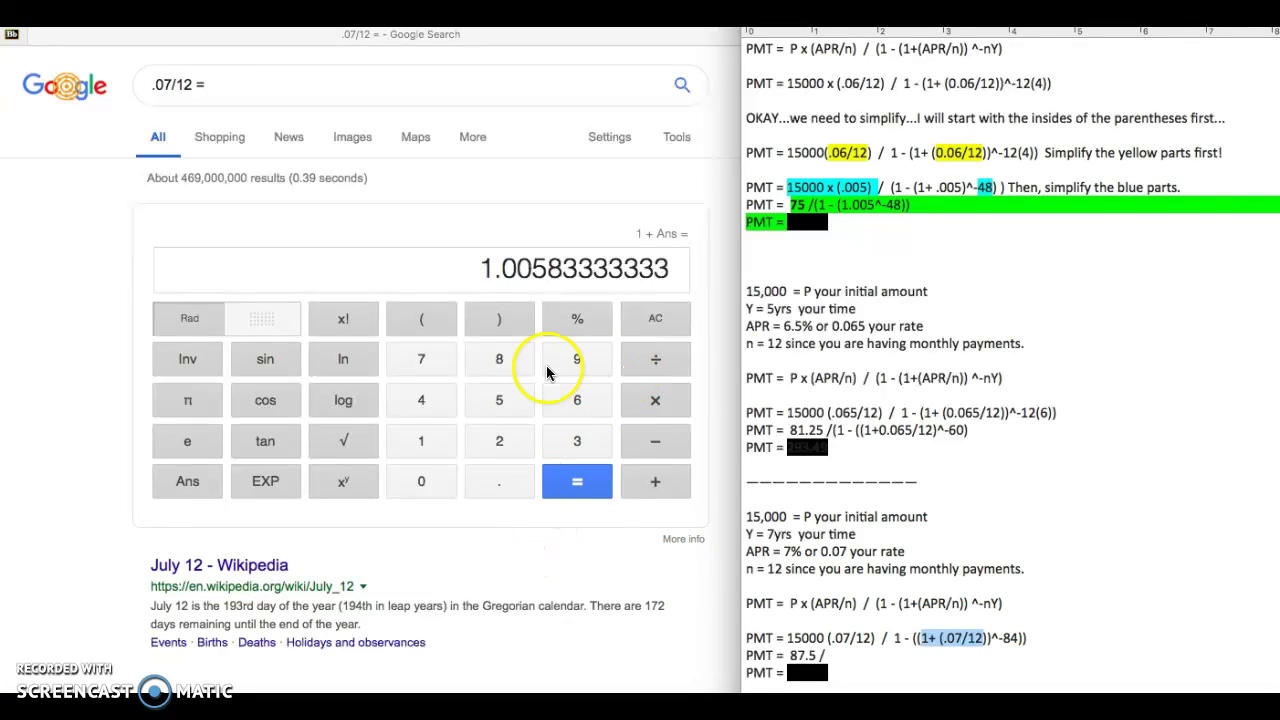
pyautogui.click(329, 480)
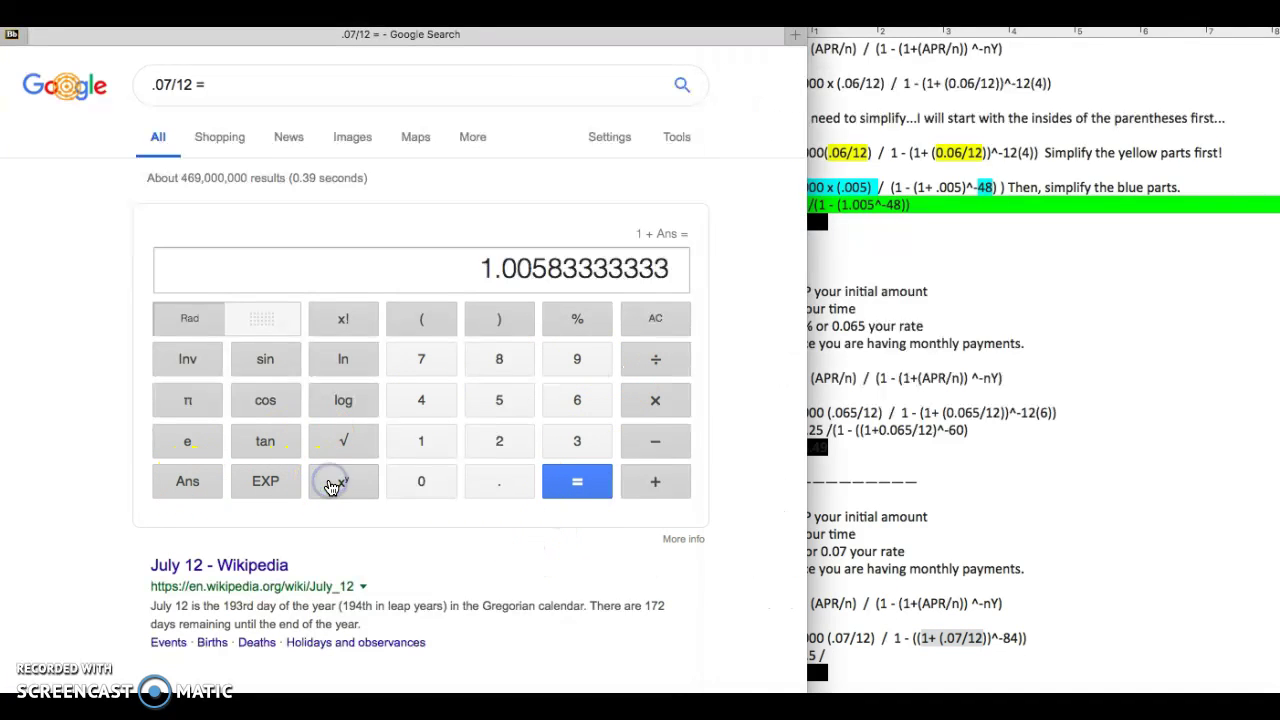
pyautogui.click(334, 482)
pyautogui.click(647, 440)
pyautogui.click(500, 362)
pyautogui.click(435, 403)
pyautogui.click(570, 482)
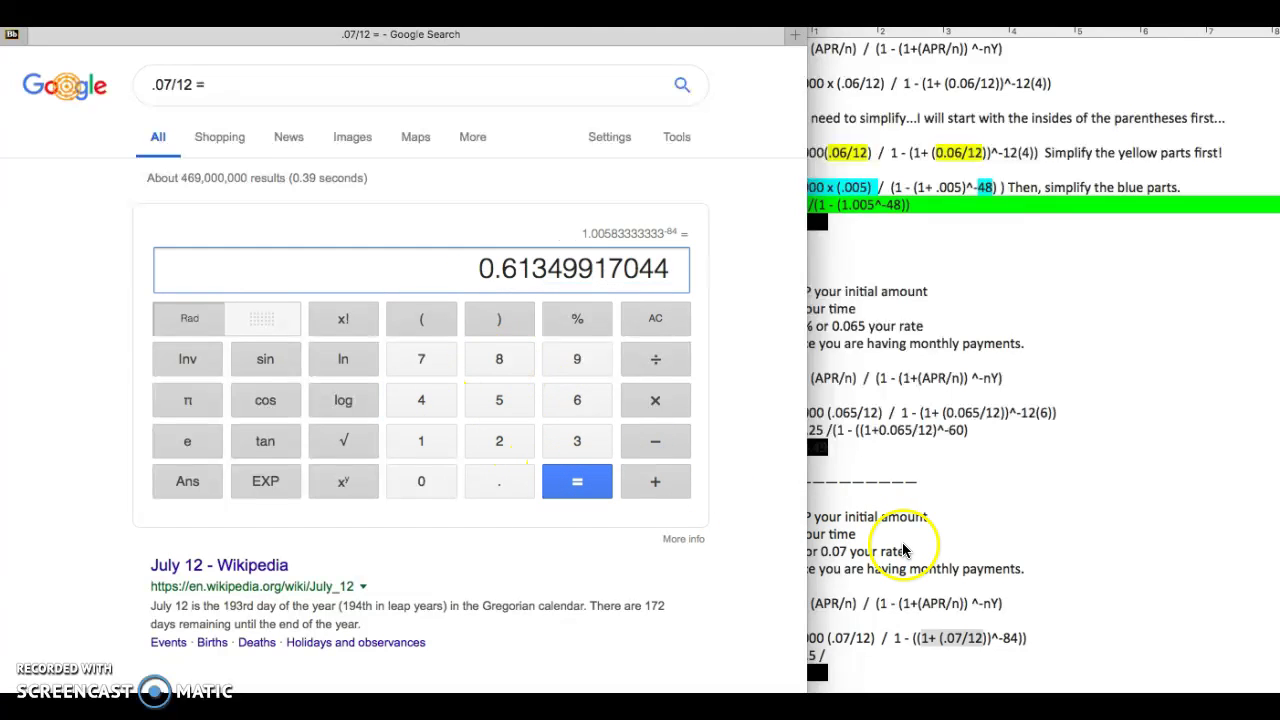
# Highlight (1+ (.07/12))^-84 in the seven-year loan's formula and subtract its calculator answer from 1.
pyautogui.click(957, 651)
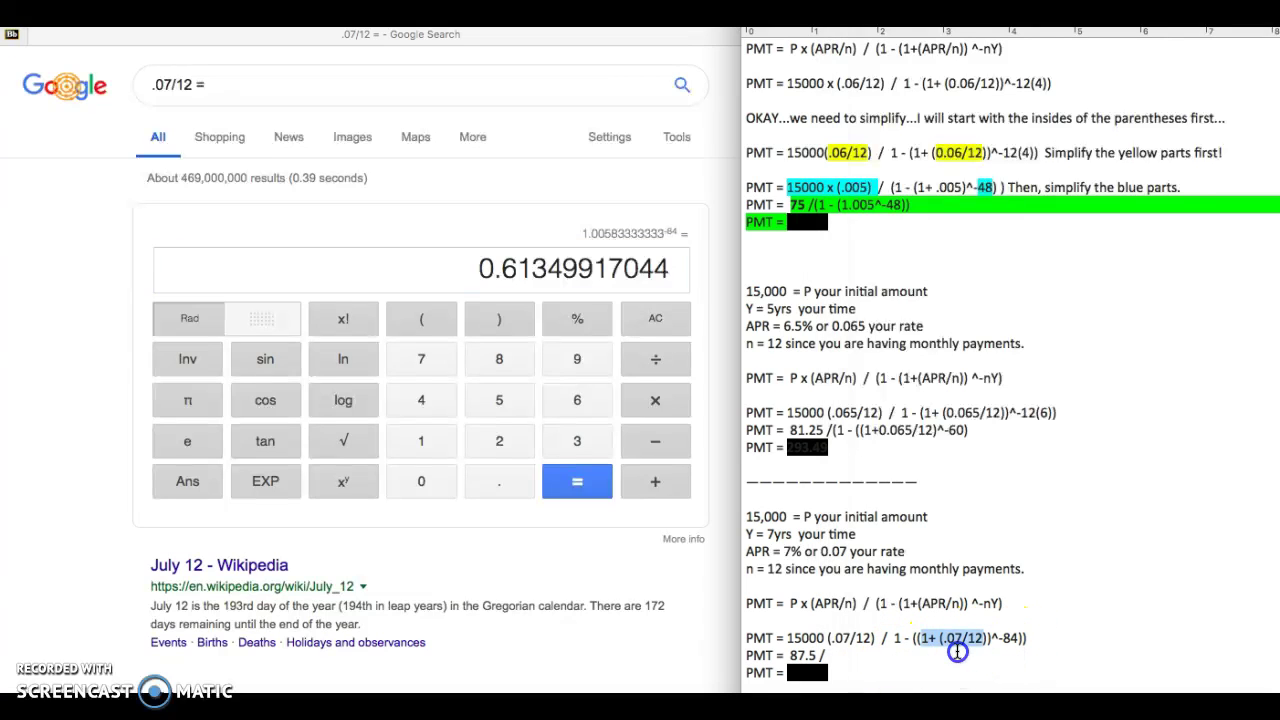
pyautogui.moveTo(914, 638); pyautogui.dragTo(1018, 643)
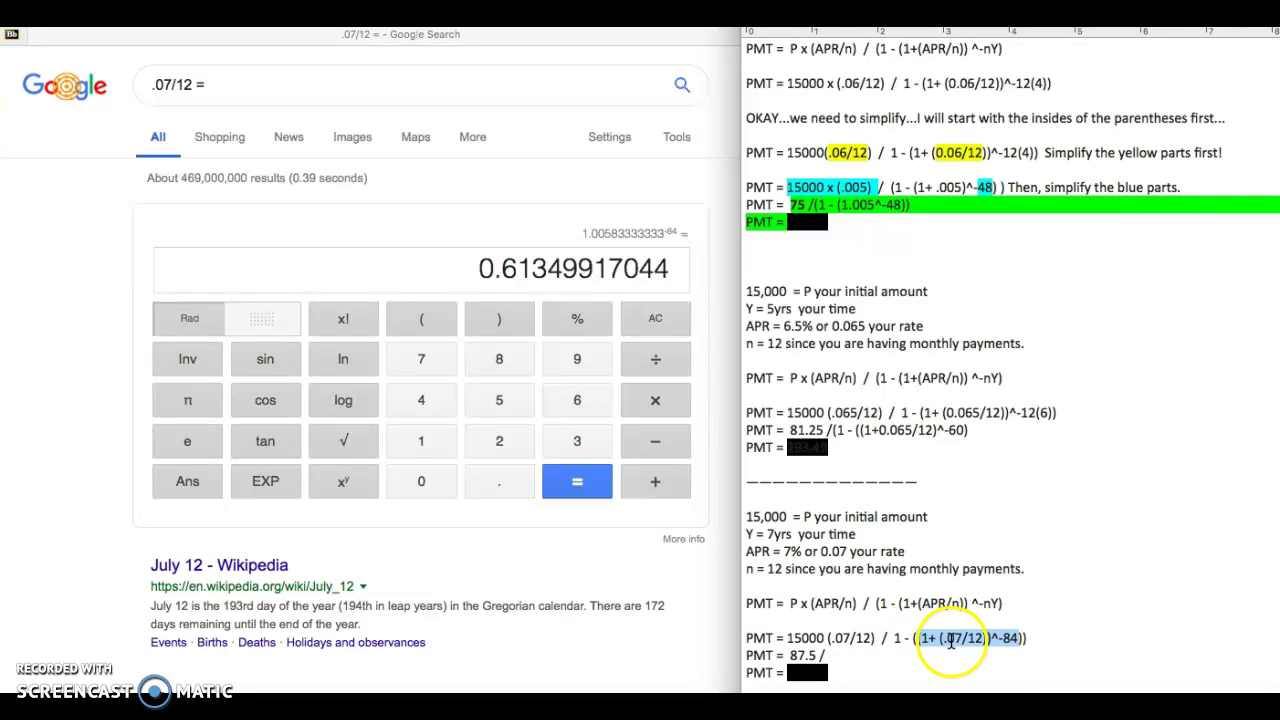
pyautogui.click(422, 443)
pyautogui.click(422, 443)
pyautogui.click(658, 438)
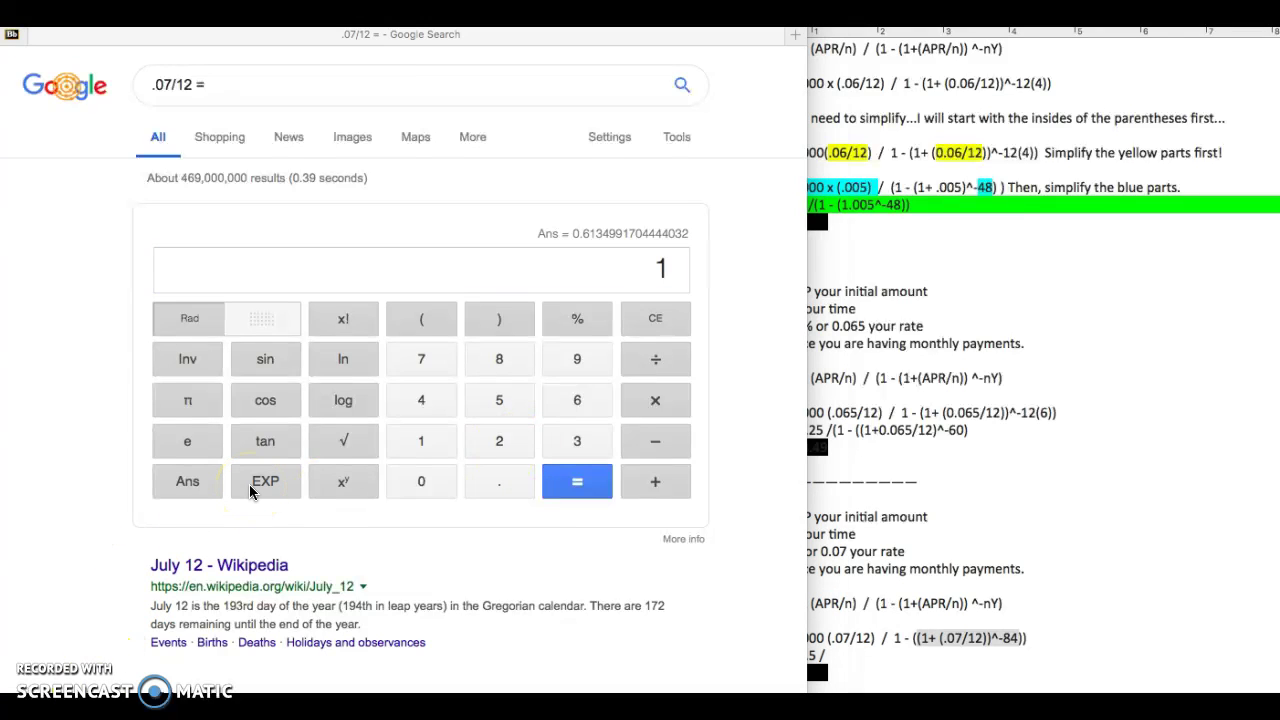
pyautogui.click(643, 450)
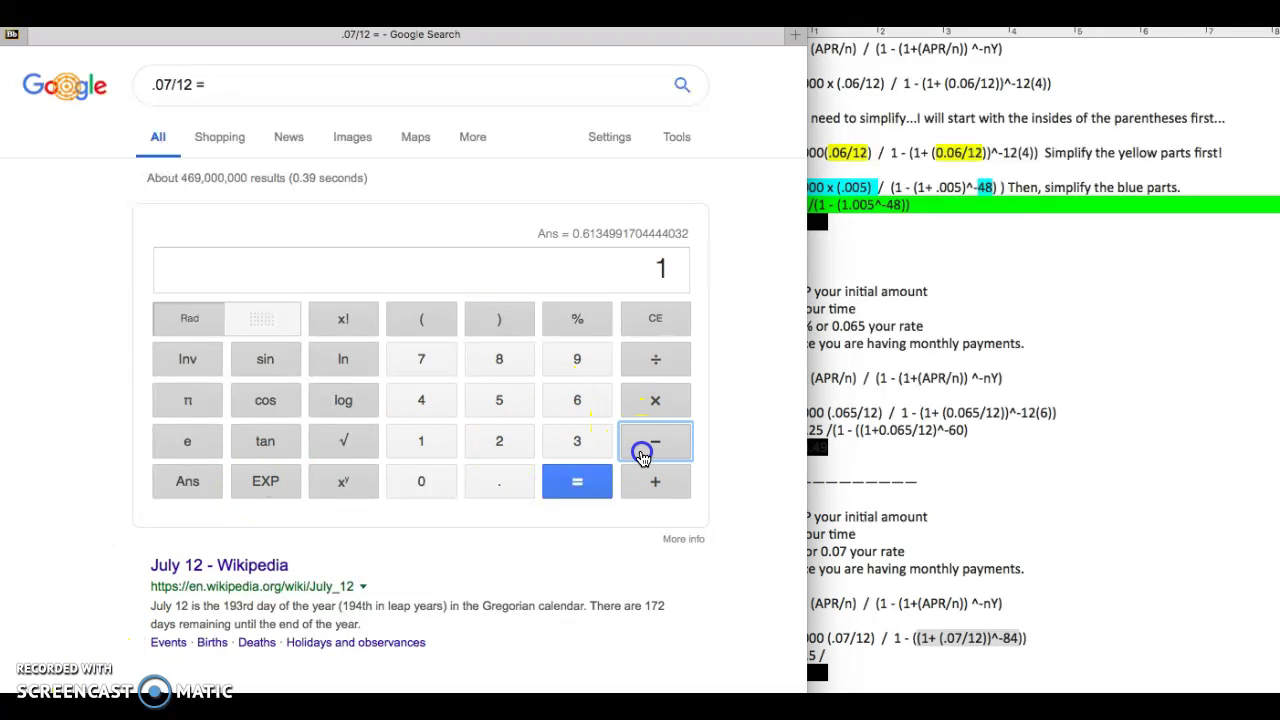
pyautogui.click(172, 478)
pyautogui.click(592, 492)
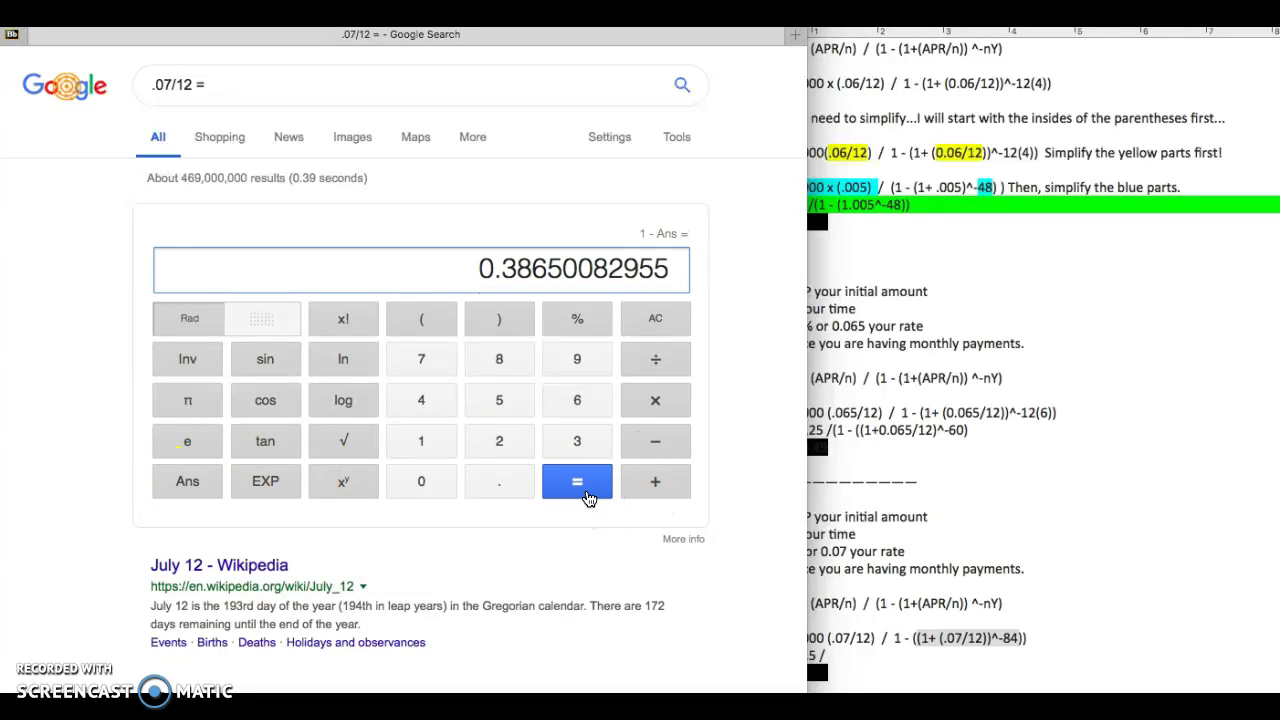
# Highlight the seven-year formula's full denominator in the notes and enter .3865 after 87.5 / on the line below.
pyautogui.click(949, 650)
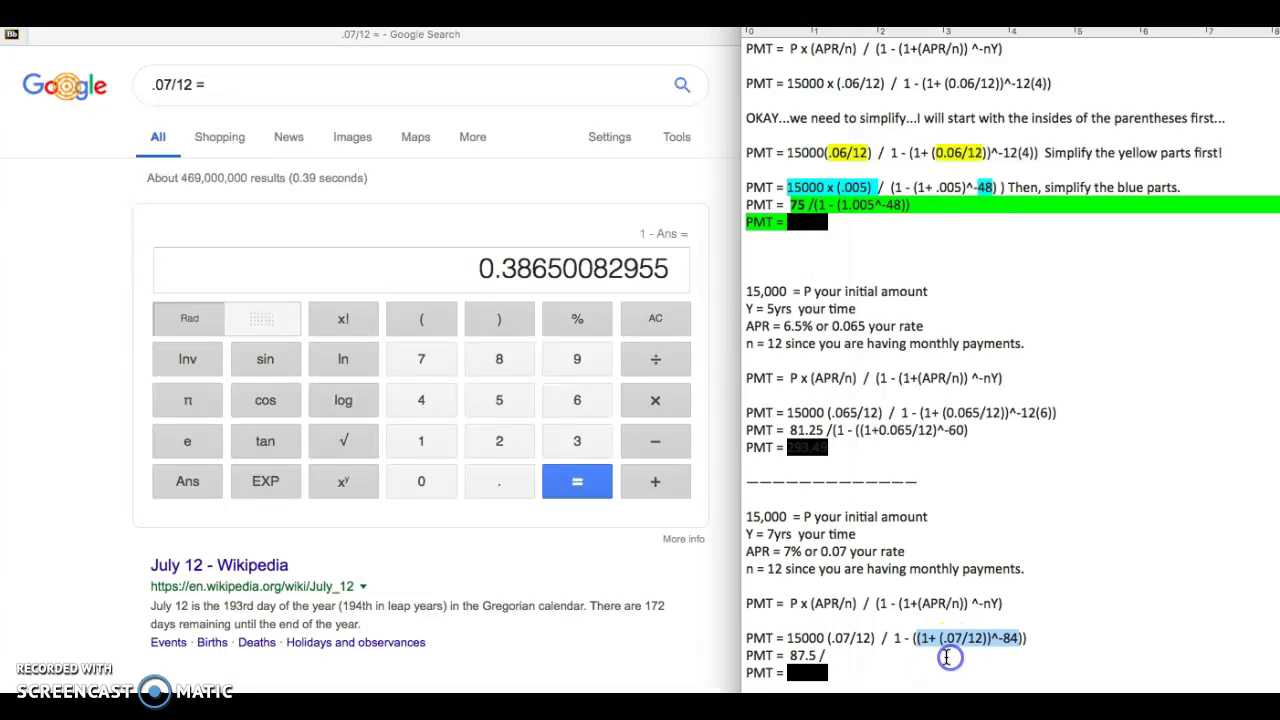
pyautogui.moveTo(894, 640); pyautogui.dragTo(1028, 640)
pyautogui.click(862, 663)
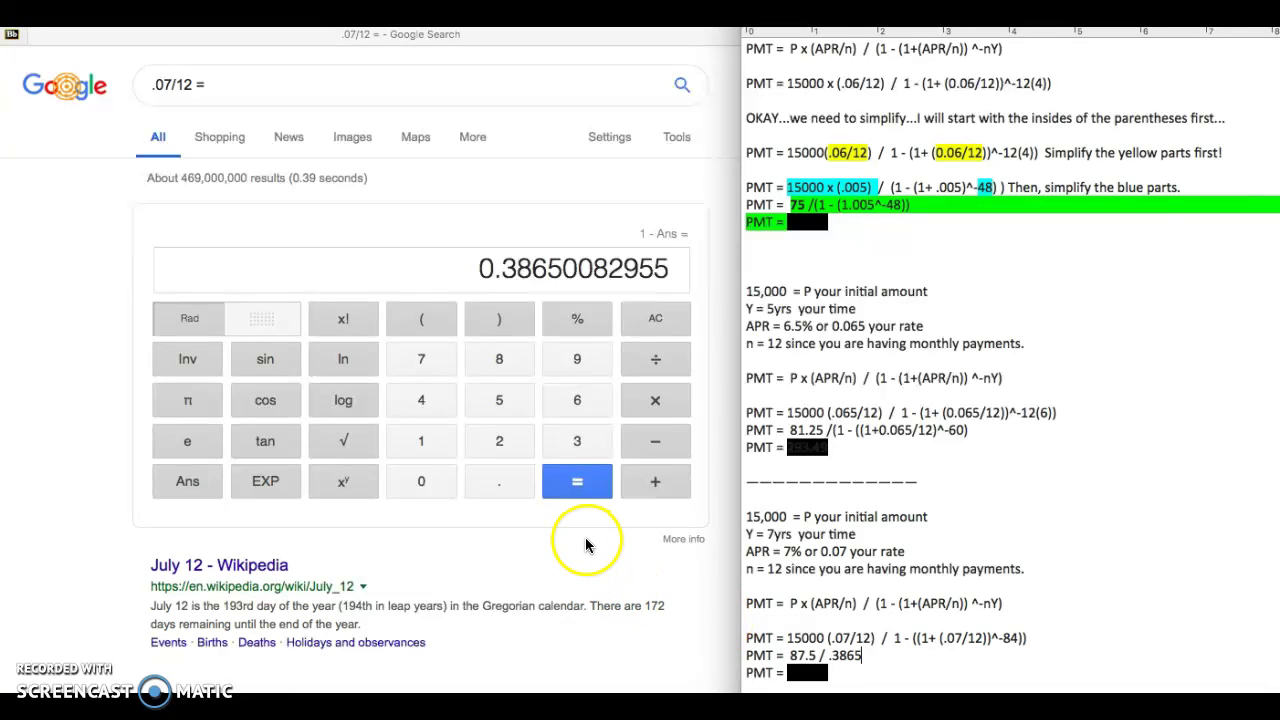
# Divide 87.5 by the previous answer in the calculator for the seven-year loan's monthly payment.
pyautogui.click(485, 360)
pyautogui.click(419, 361)
pyautogui.click(489, 478)
pyautogui.click(490, 410)
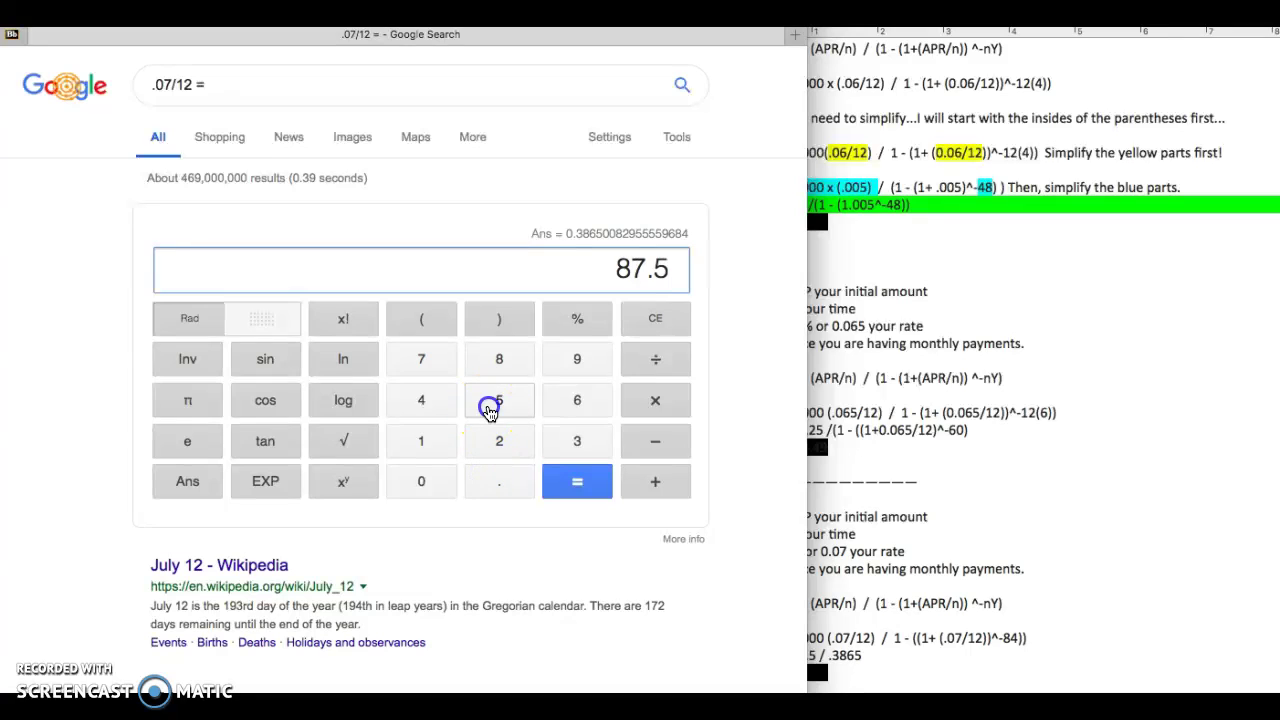
pyautogui.click(648, 367)
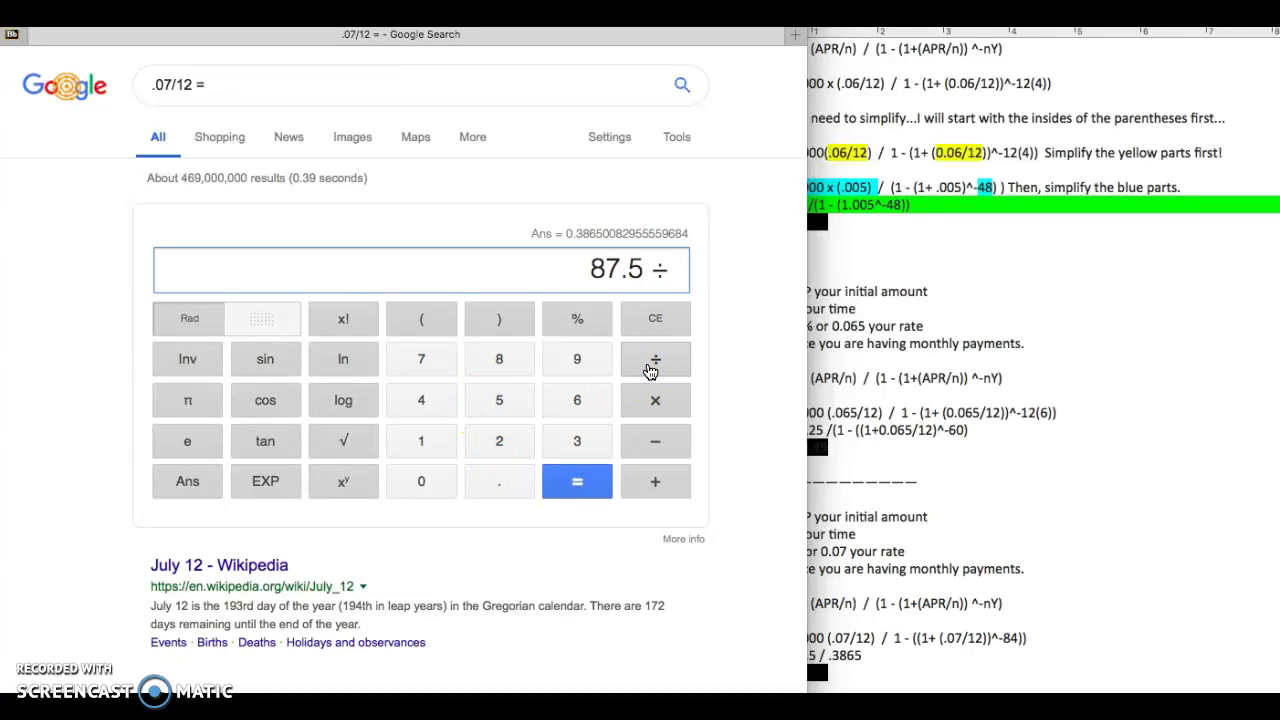
pyautogui.click(187, 481)
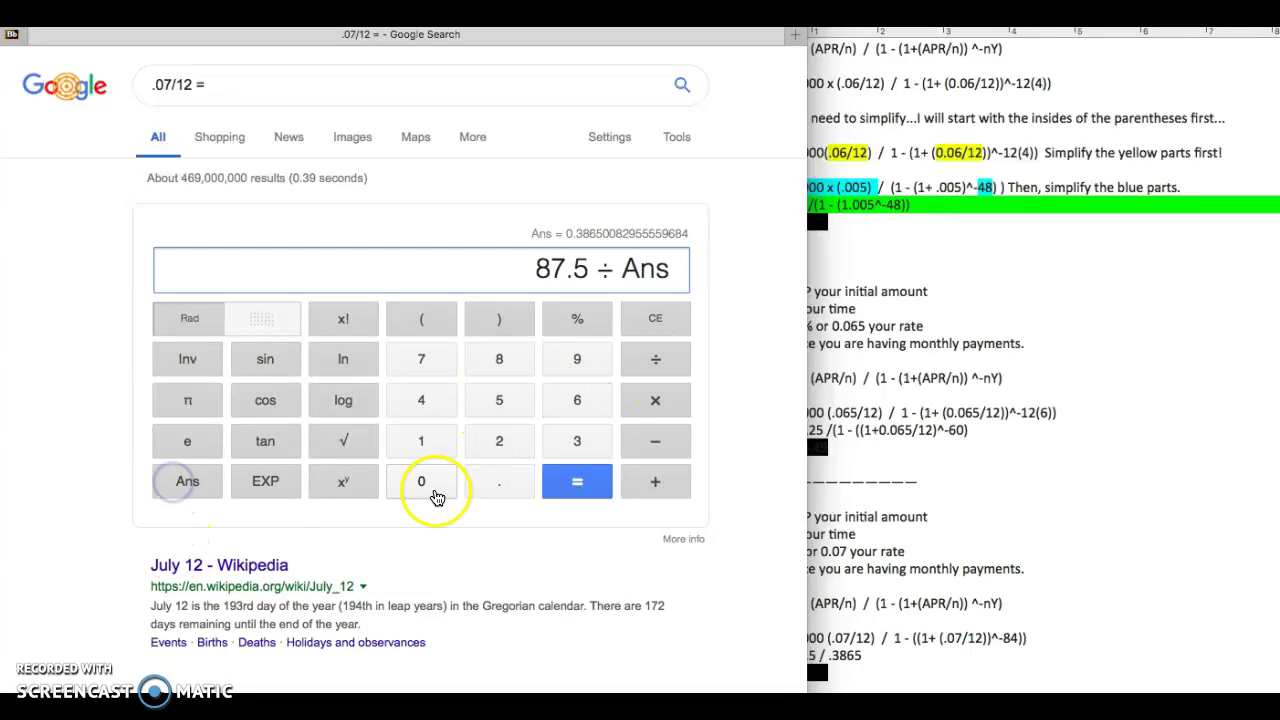
pyautogui.click(546, 487)
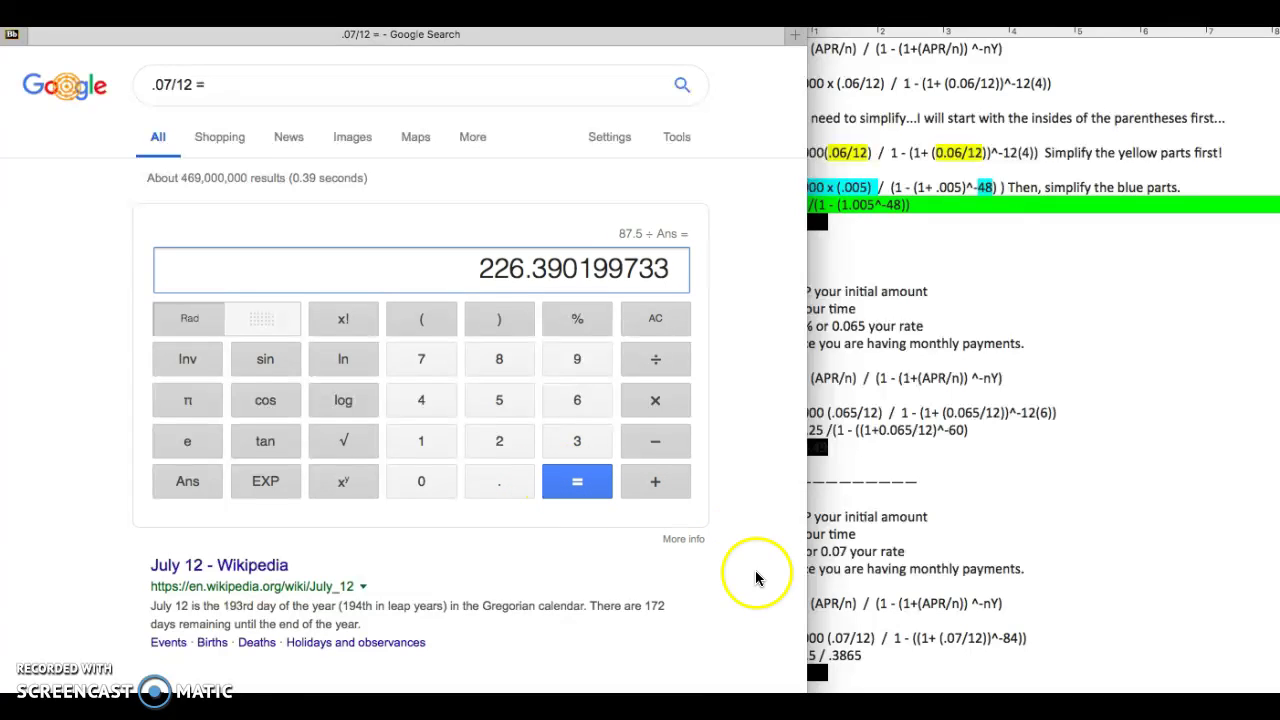
# Reveal the blacked-out seven-year PMT result in the notes by selecting it, and check it against the calculator.
pyautogui.click(881, 666)
pyautogui.moveTo(880, 666); pyautogui.dragTo(783, 666)
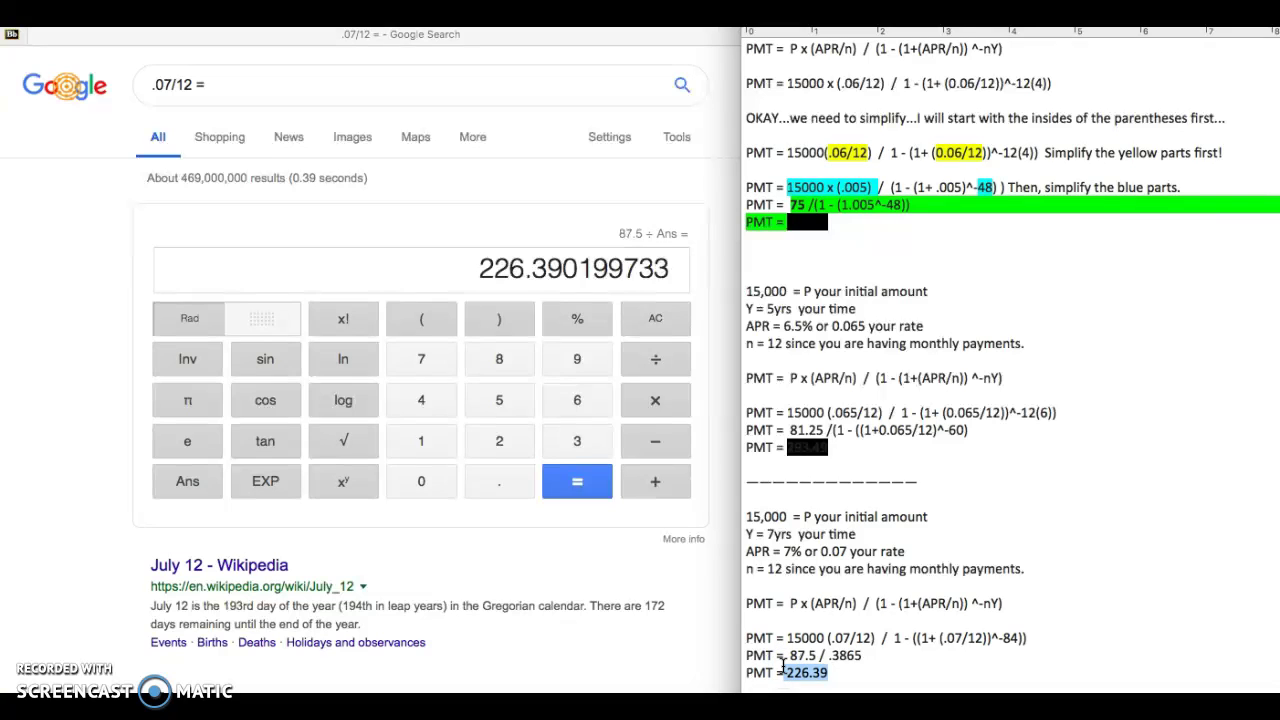
pyautogui.click(786, 673)
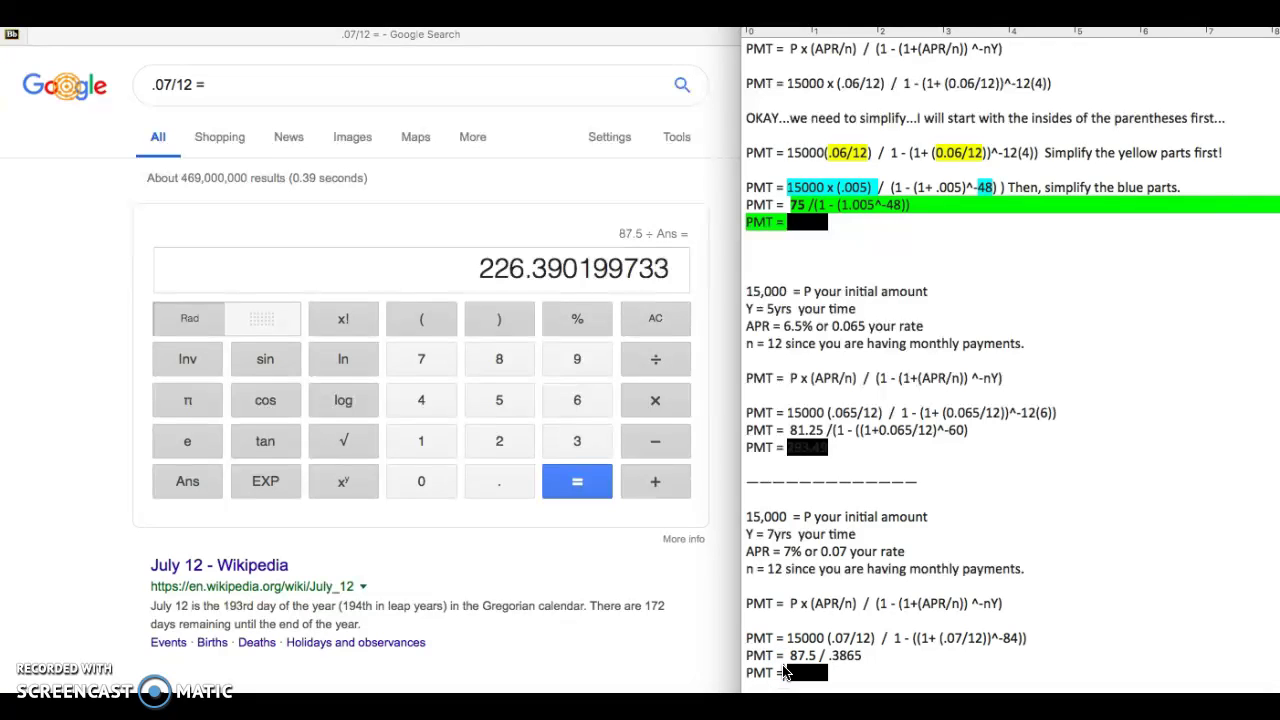
# Review the loan problem and the worked calculations, and highlight the general PMT formula in the four-year section.
pyautogui.scroll(4, 880, 500)
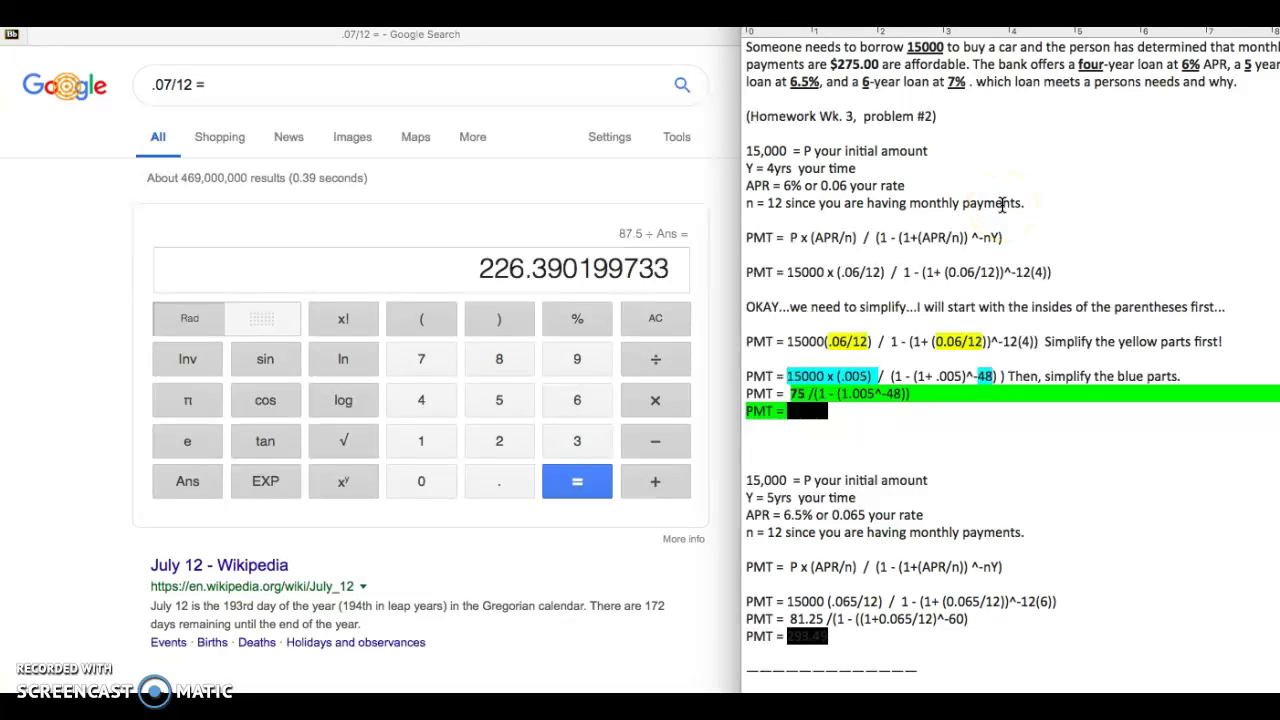
pyautogui.scroll(-5, 1002, 205)
pyautogui.scroll(5, 1002, 205)
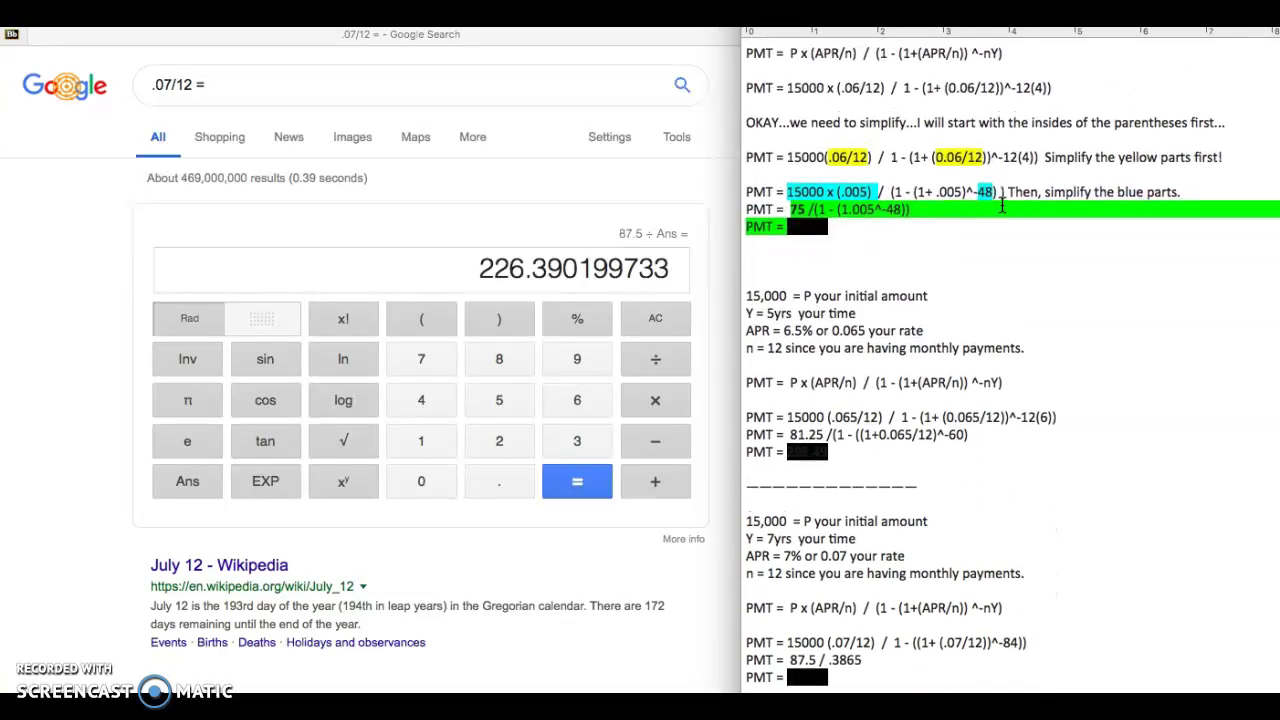
pyautogui.scroll(-1, 1002, 205)
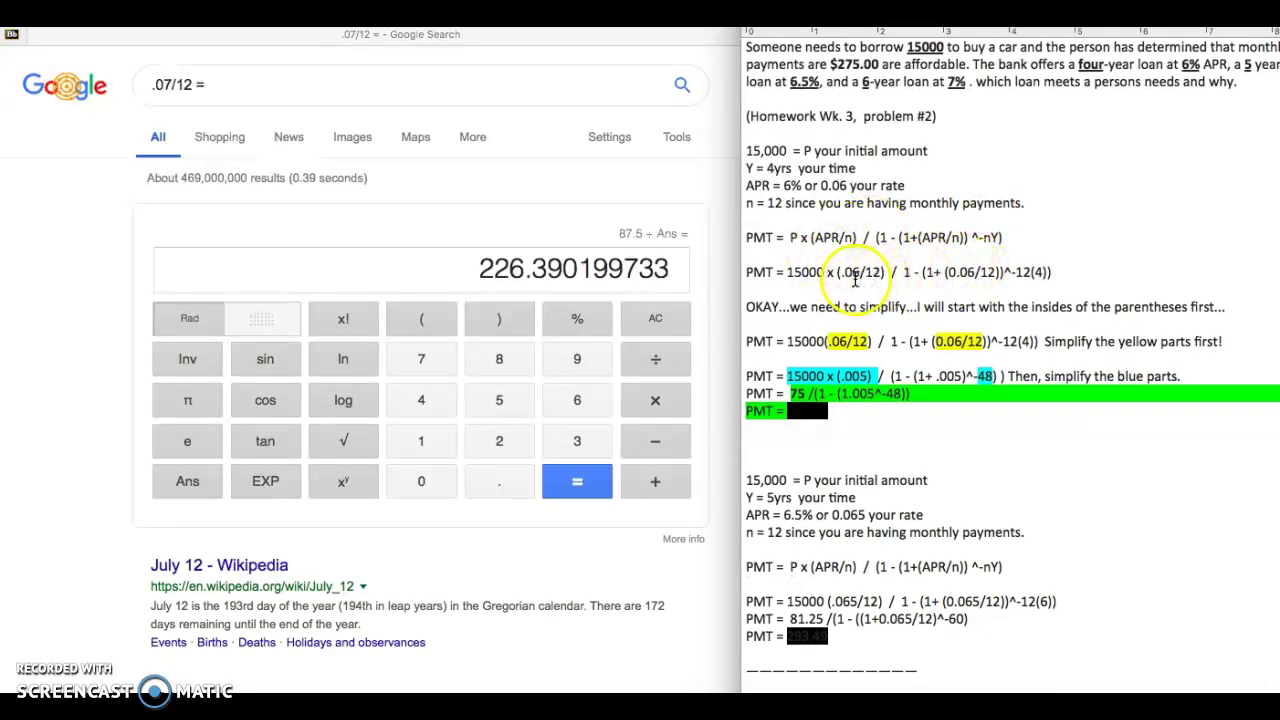
pyautogui.moveTo(745, 238); pyautogui.dragTo(1001, 237)
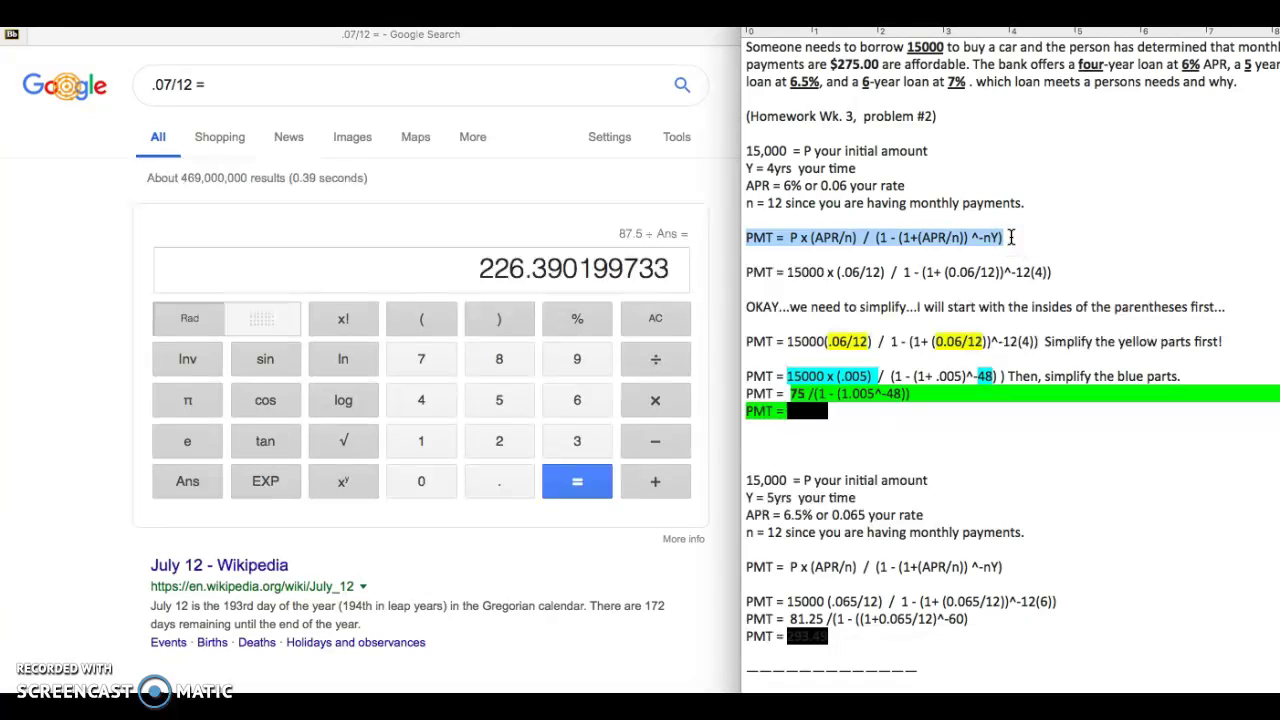